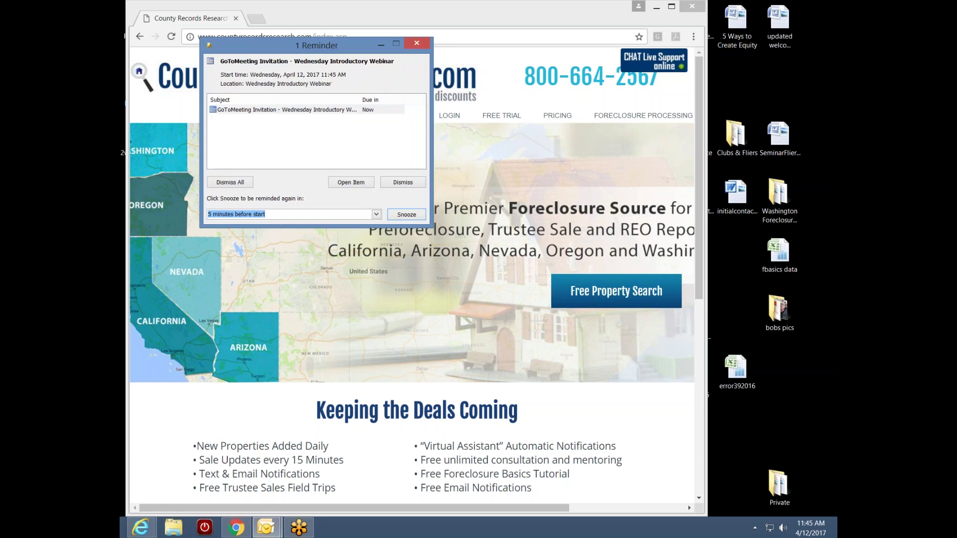
- Minimize the Outlook webinar reminder to uncover the CountyRecordsResearch.com home page in Chrome
{"action": "left_click", "coordinate": [380, 44]}
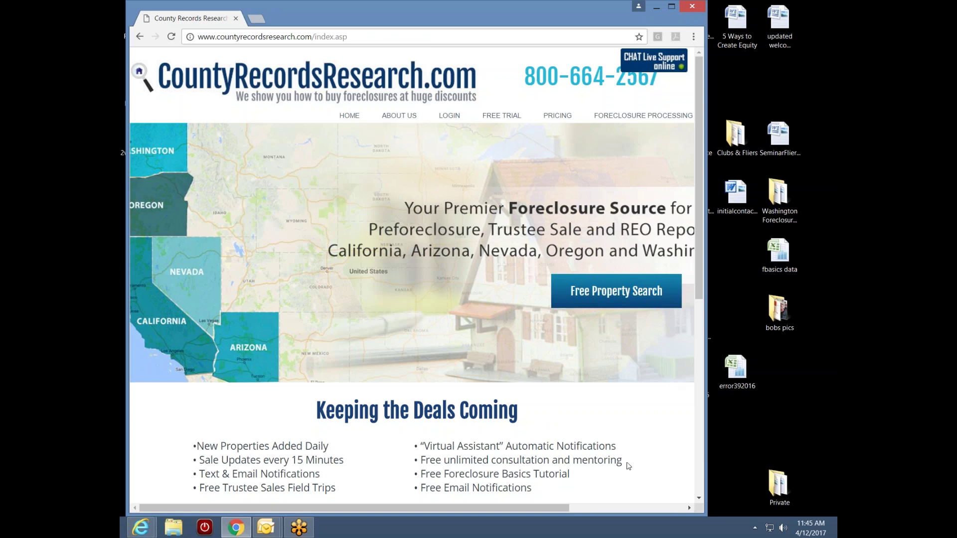
{"action": "left_click_drag", "start_coordinate": [540, 508], "coordinate": [514, 513]}
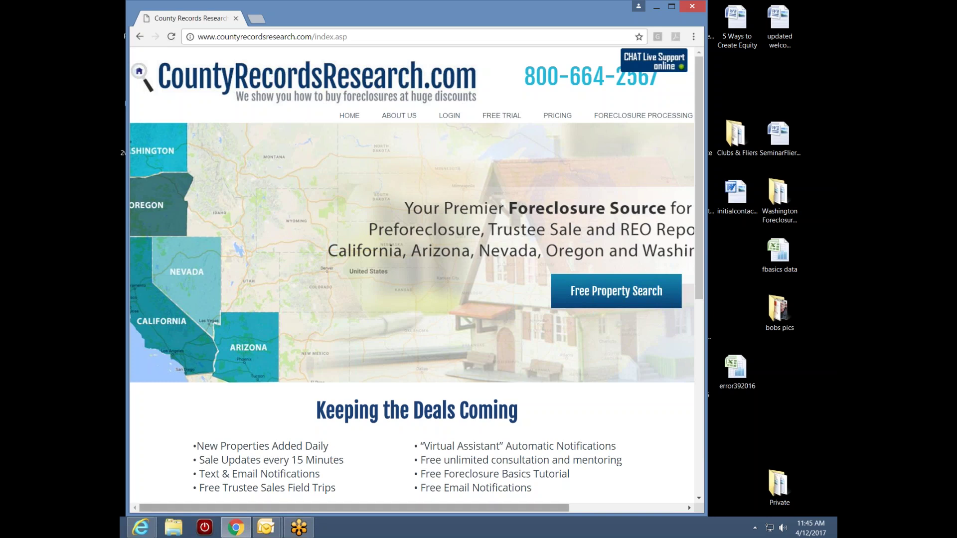
{"action": "left_click_drag", "start_coordinate": [474, 509], "coordinate": [508, 509]}
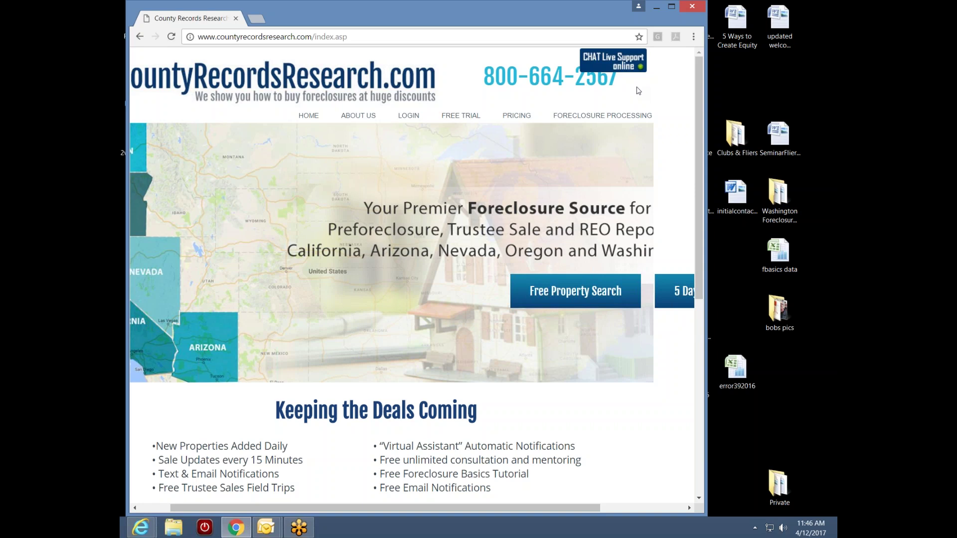
{"action": "left_click_drag", "start_coordinate": [485, 507], "coordinate": [391, 504]}
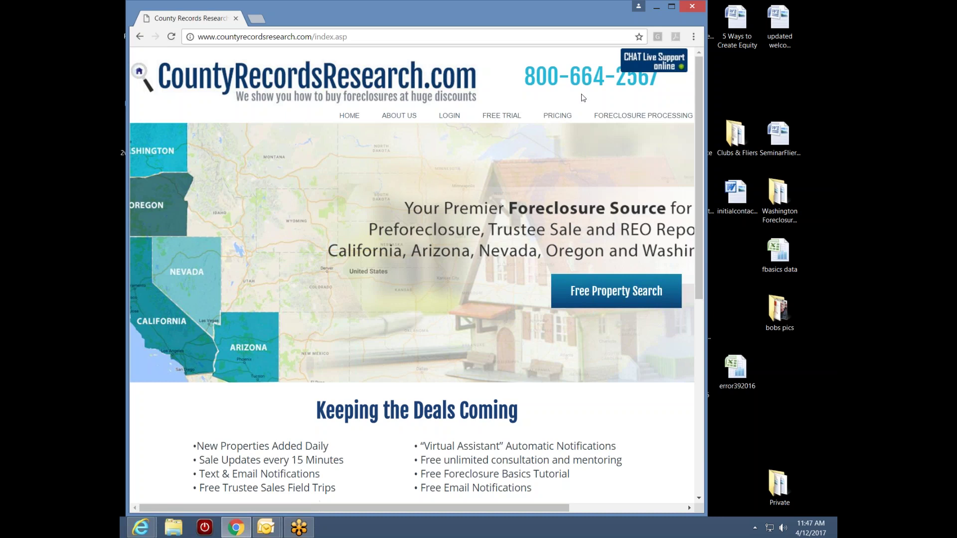
{"action": "mouse_move", "coordinate": [611, 113]}
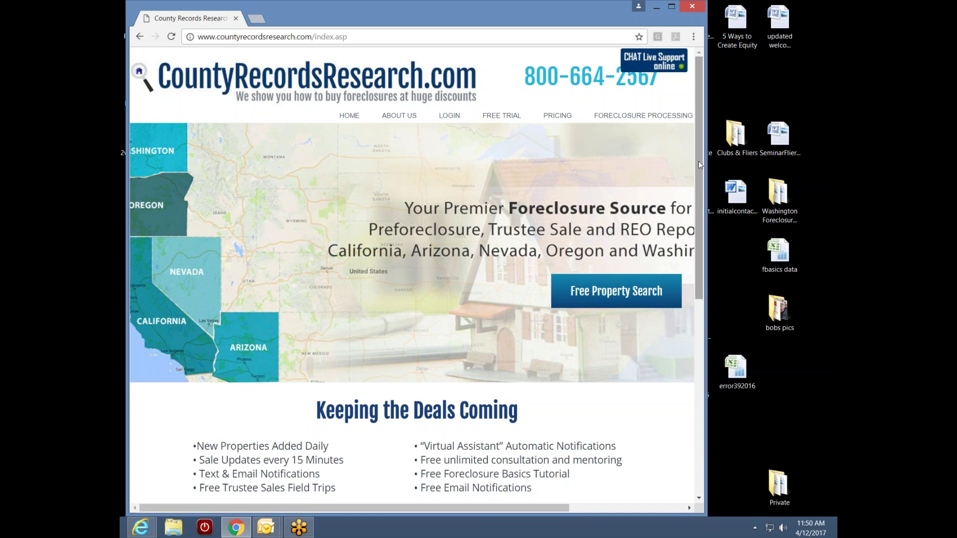
{"action": "scroll", "coordinate": [690, 184], "scroll_direction": "down", "scroll_amount": 1}
- Scroll the home page down to the Training/Support and Foreclosure Processing footer links
{"action": "scroll", "coordinate": [689, 183], "scroll_direction": "down", "scroll_amount": 7}
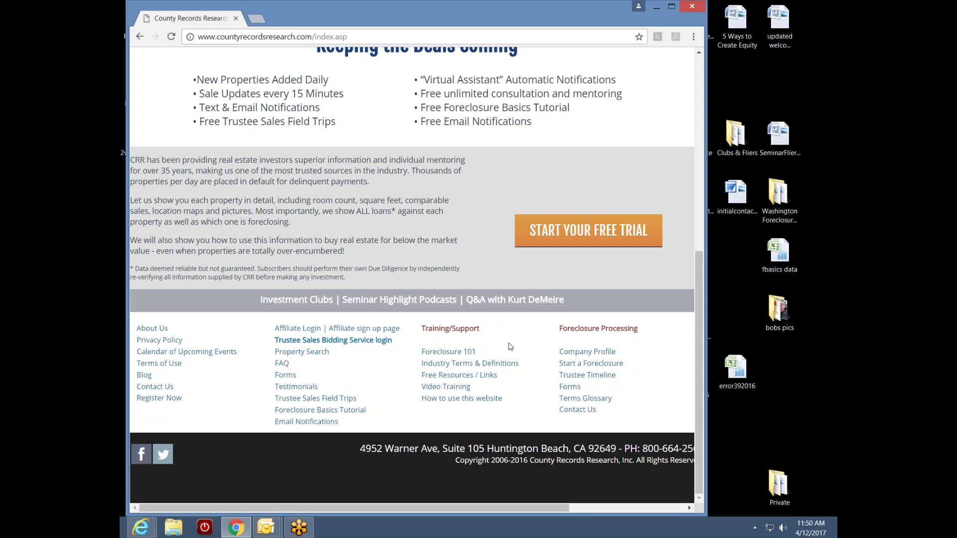
- Scroll through the Foreclosures 101 guide, then go to the Industry Terms And Definitions glossary
{"action": "left_click", "coordinate": [448, 355]}
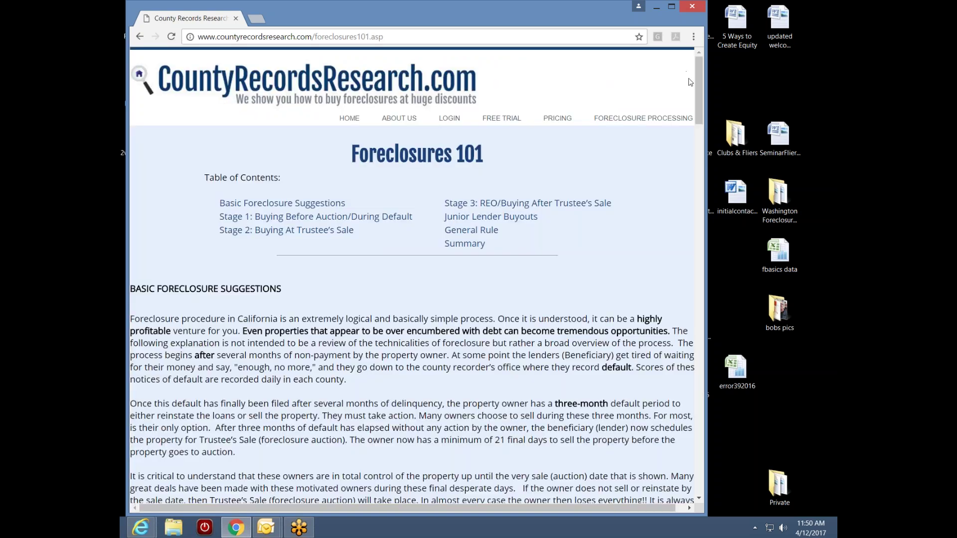
{"action": "left_click_drag", "start_coordinate": [698, 91], "coordinate": [673, 85]}
{"action": "left_click_drag", "start_coordinate": [698, 114], "coordinate": [646, 484]}
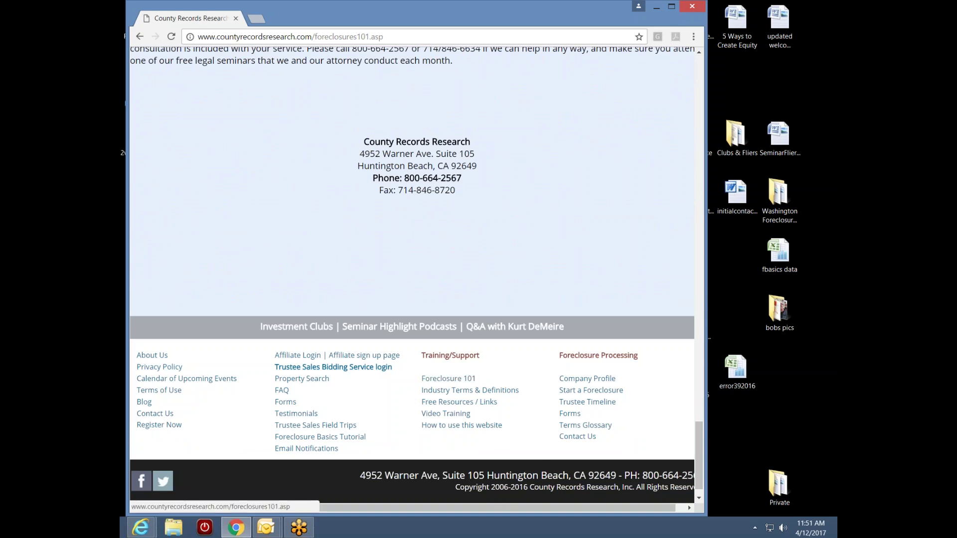
{"action": "left_click", "coordinate": [465, 392]}
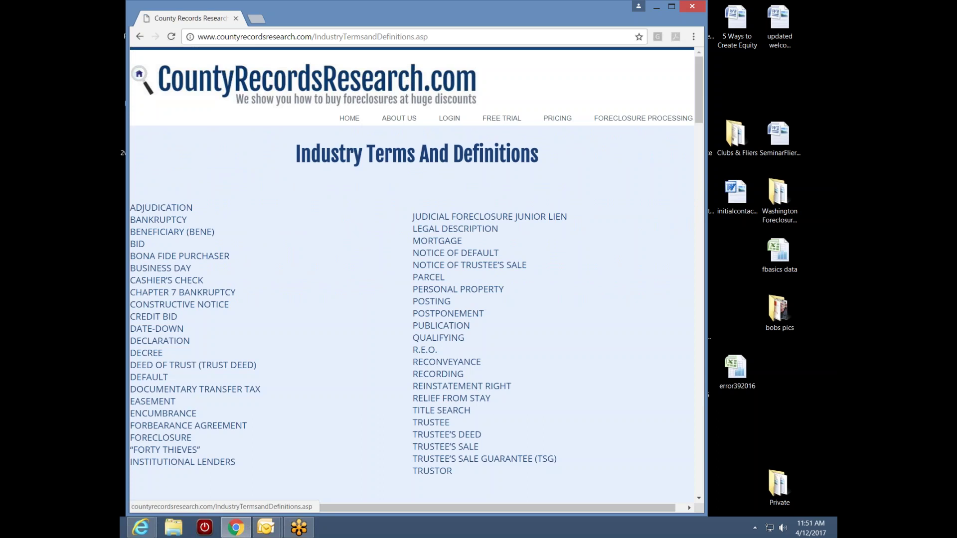
{"action": "left_click_drag", "start_coordinate": [699, 108], "coordinate": [705, 166]}
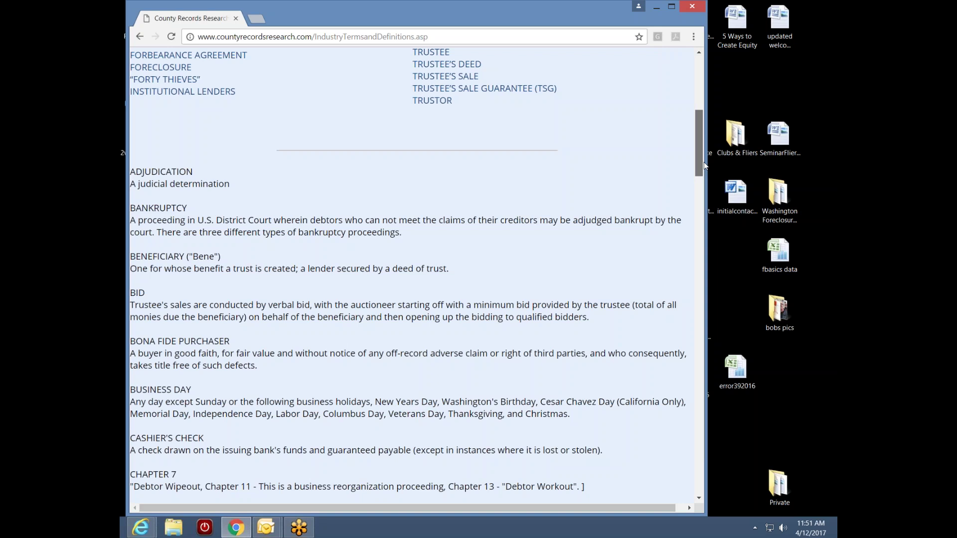
{"action": "left_click_drag", "start_coordinate": [705, 166], "coordinate": [648, 481]}
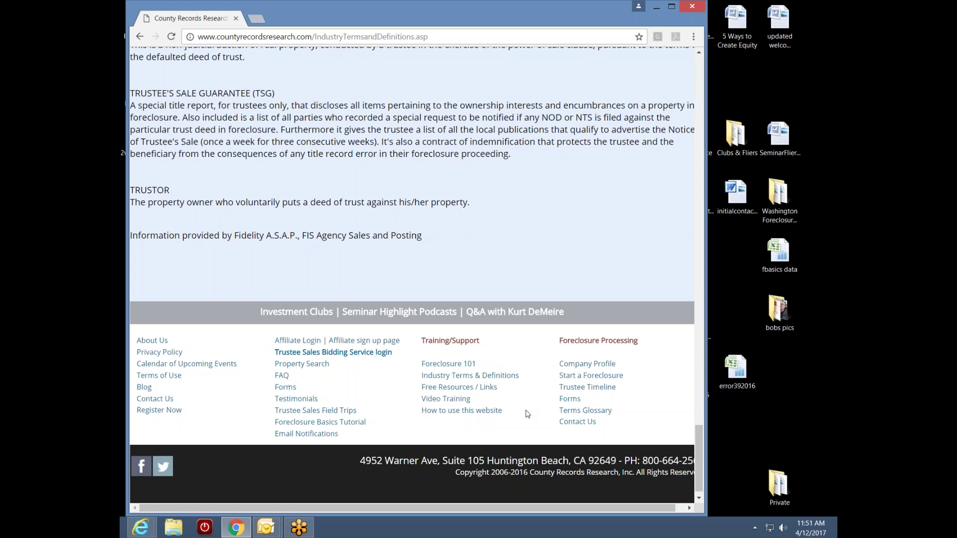
- Open the Free Resources links page and scroll past FlipperConnection.com and PACER Service Center to the footer
{"action": "left_click", "coordinate": [454, 391]}
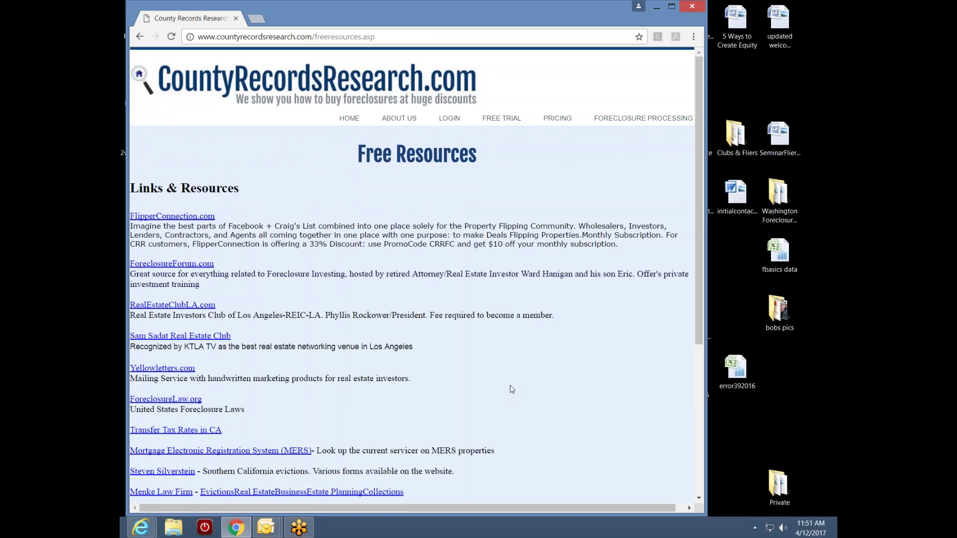
{"action": "left_click_drag", "start_coordinate": [697, 306], "coordinate": [667, 327]}
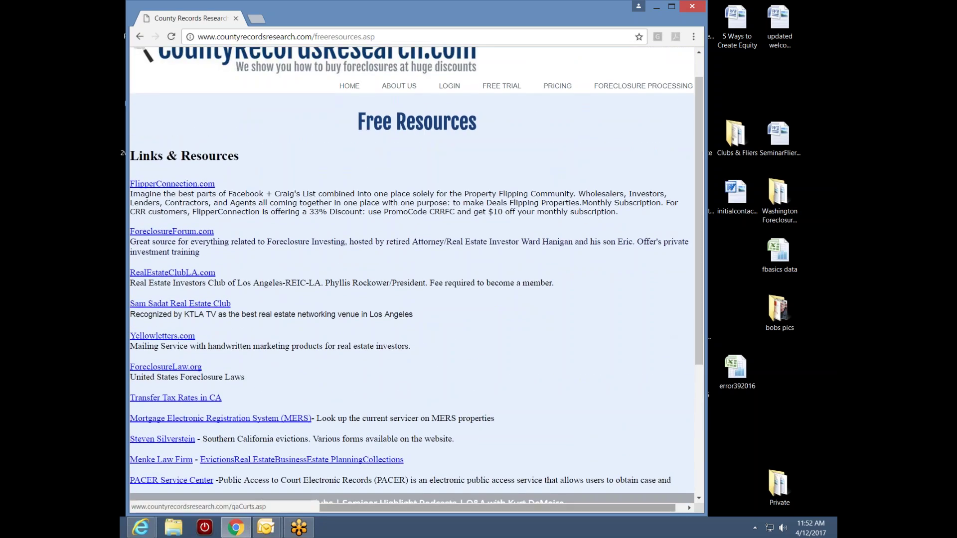
{"action": "left_click_drag", "start_coordinate": [542, 505], "coordinate": [551, 505]}
{"action": "mouse_move", "coordinate": [690, 219]}
{"action": "left_mouse_down"}
{"action": "mouse_move", "coordinate": [672, 339]}
{"action": "mouse_move", "coordinate": [677, 209]}
{"action": "left_mouse_up"}
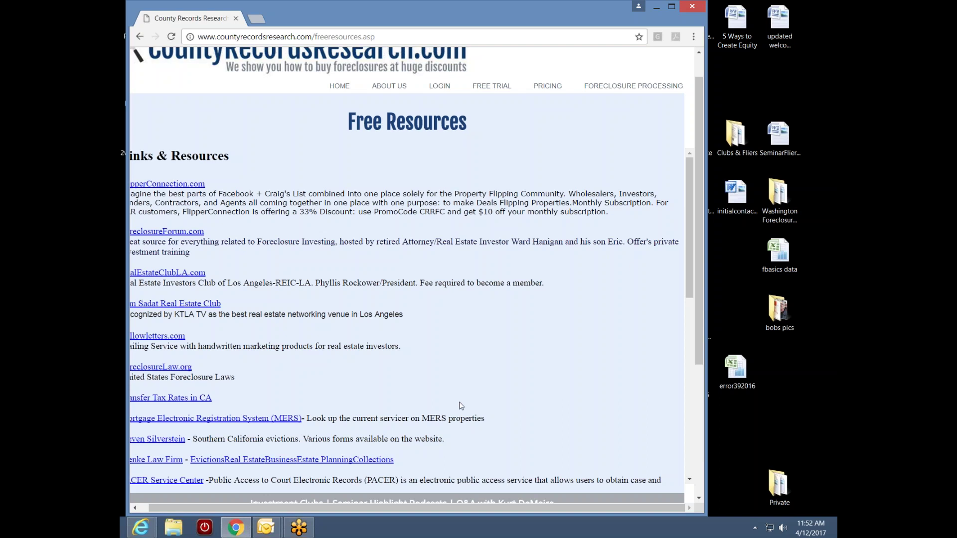
{"action": "left_click_drag", "start_coordinate": [461, 508], "coordinate": [445, 507]}
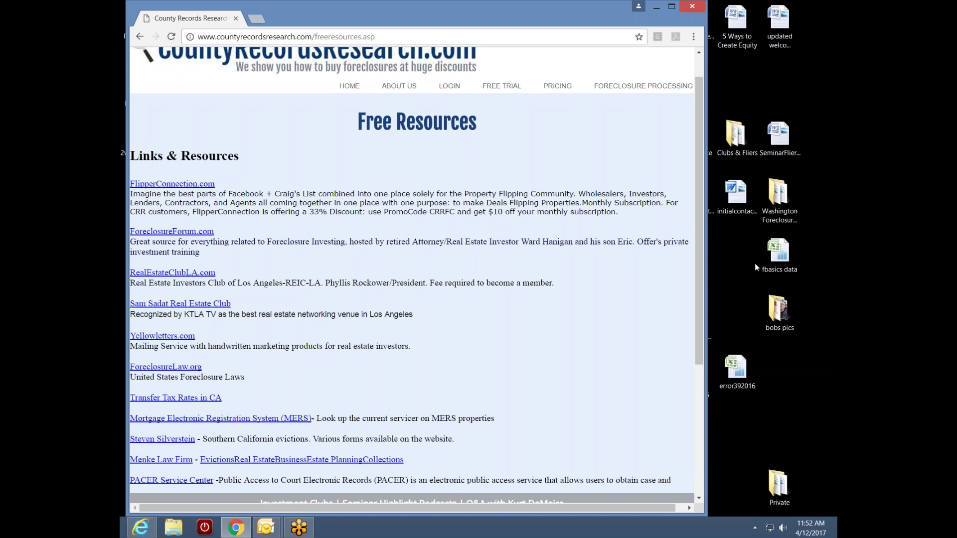
{"action": "left_click", "coordinate": [729, 265]}
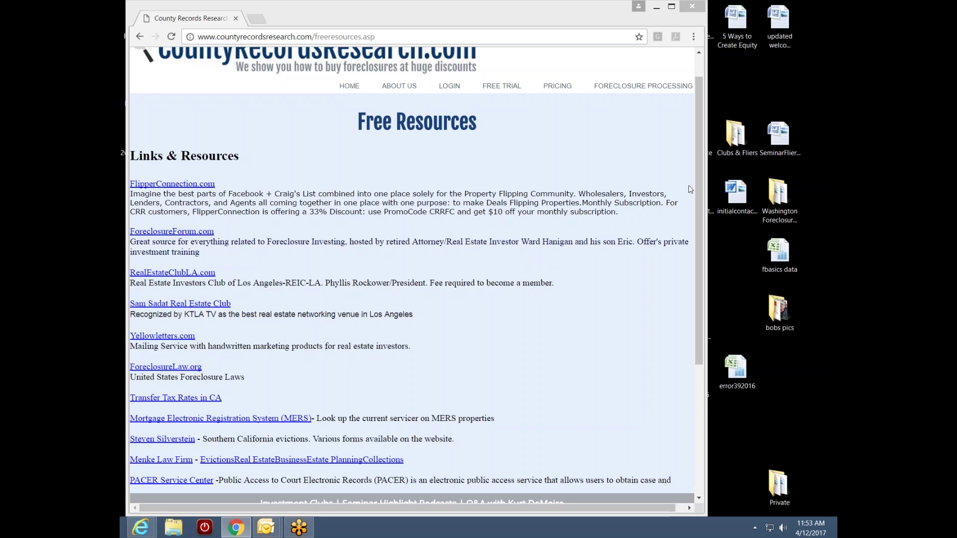
{"action": "left_click_drag", "start_coordinate": [696, 183], "coordinate": [687, 386]}
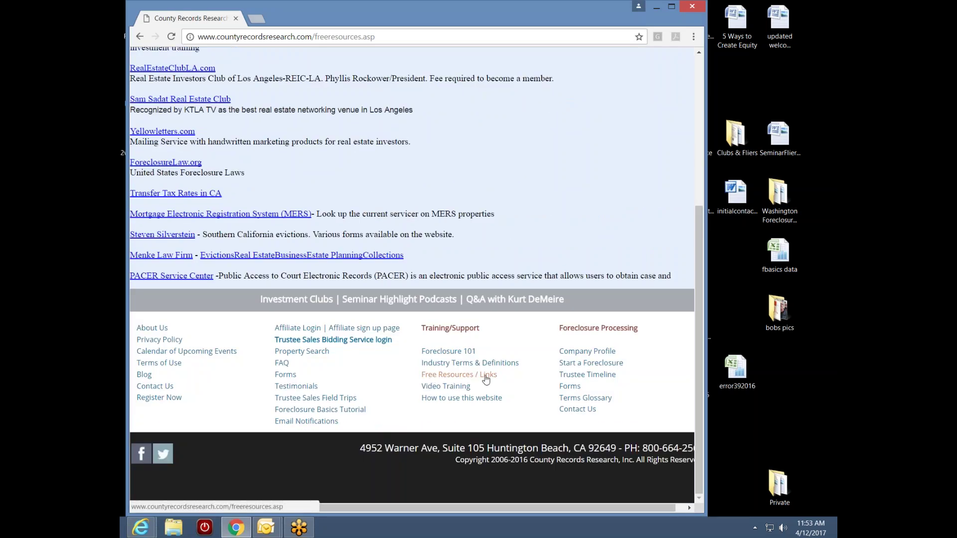
- Open the Video Training page and scroll to view the Buying Repo's from Lenders seminar video
{"action": "left_click", "coordinate": [453, 388]}
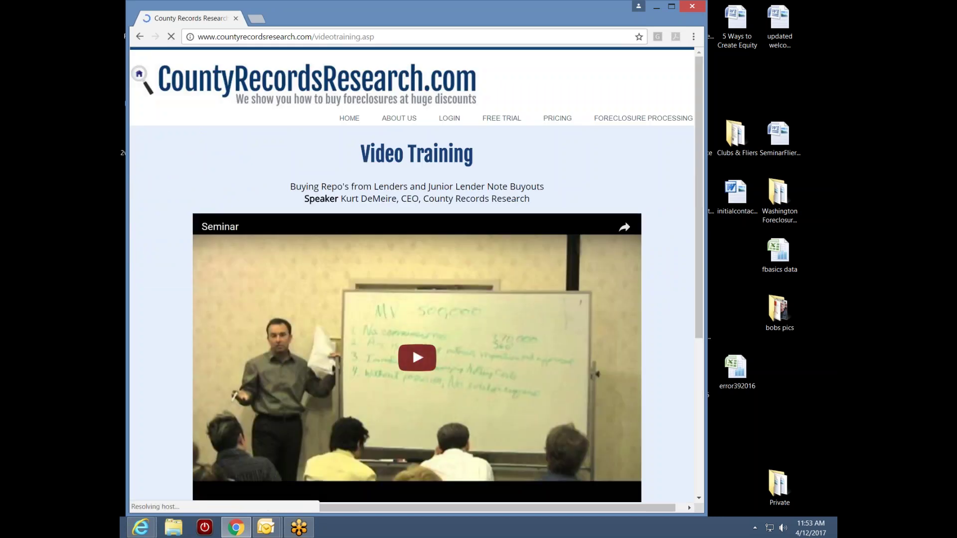
{"action": "left_click_drag", "start_coordinate": [698, 236], "coordinate": [694, 282]}
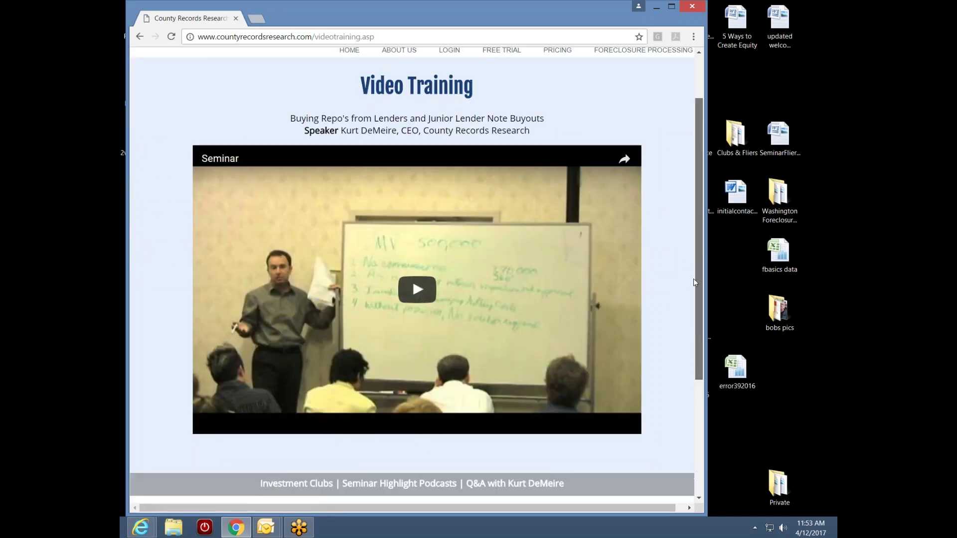
{"action": "left_click_drag", "start_coordinate": [693, 283], "coordinate": [704, 261]}
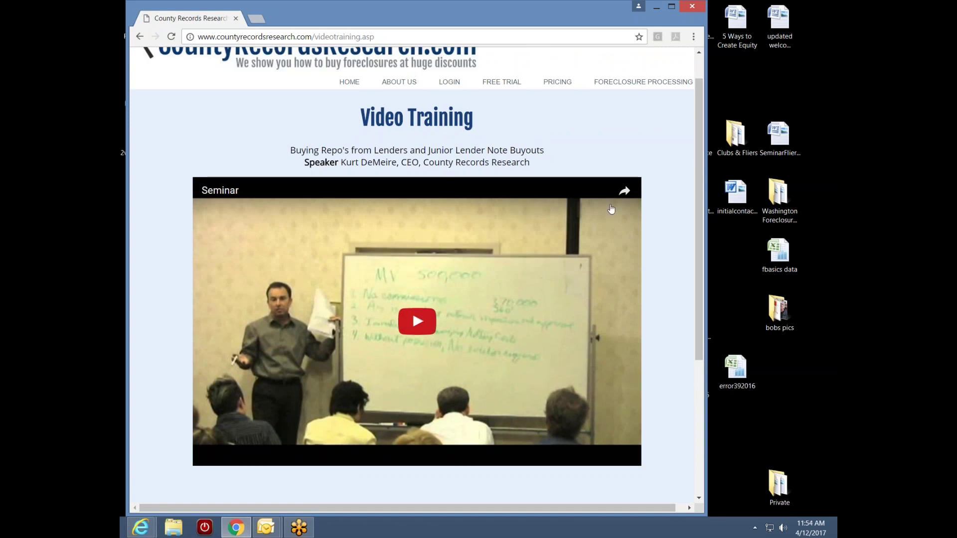
{"action": "left_click_drag", "start_coordinate": [699, 203], "coordinate": [699, 335]}
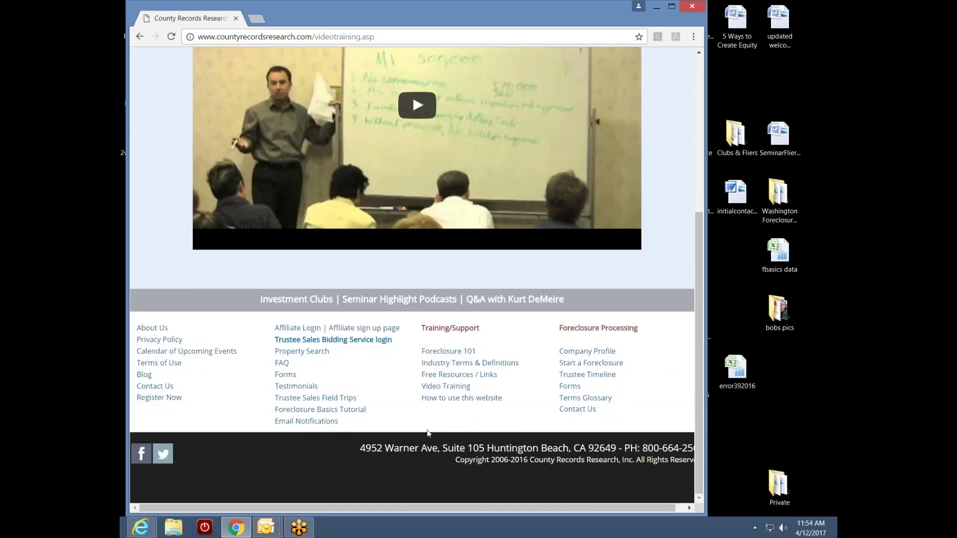
- Open the How To Use This Site page and scroll through tutorials like Polygon Search and Classic View
{"action": "left_click", "coordinate": [450, 402]}
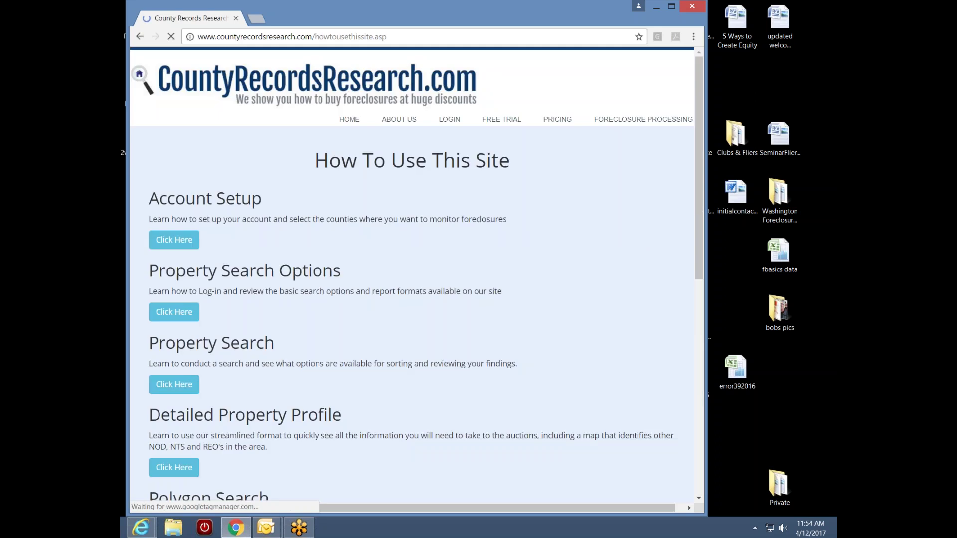
{"action": "scroll", "coordinate": [695, 284], "scroll_direction": "down", "scroll_amount": 2}
{"action": "left_click_drag", "start_coordinate": [695, 284], "coordinate": [701, 233]}
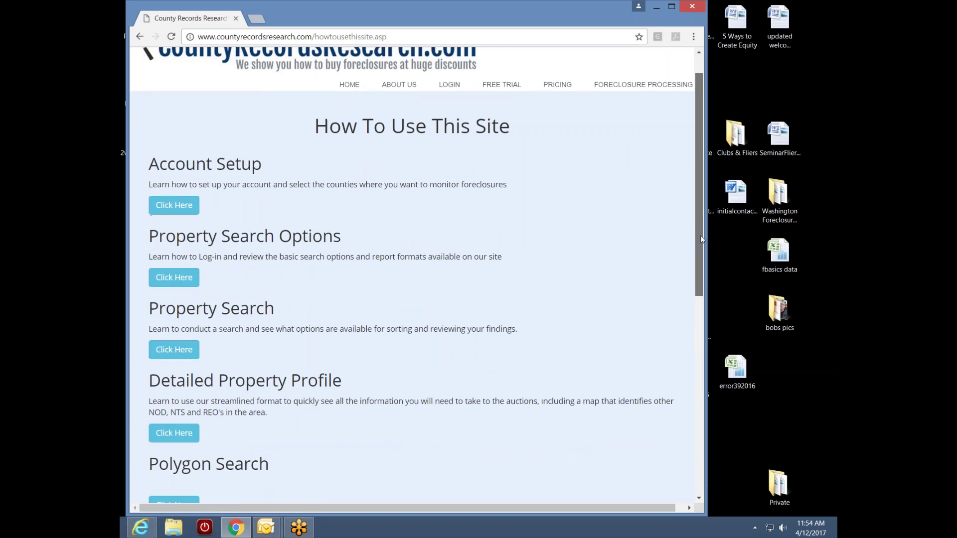
{"action": "left_click_drag", "start_coordinate": [701, 236], "coordinate": [699, 209]}
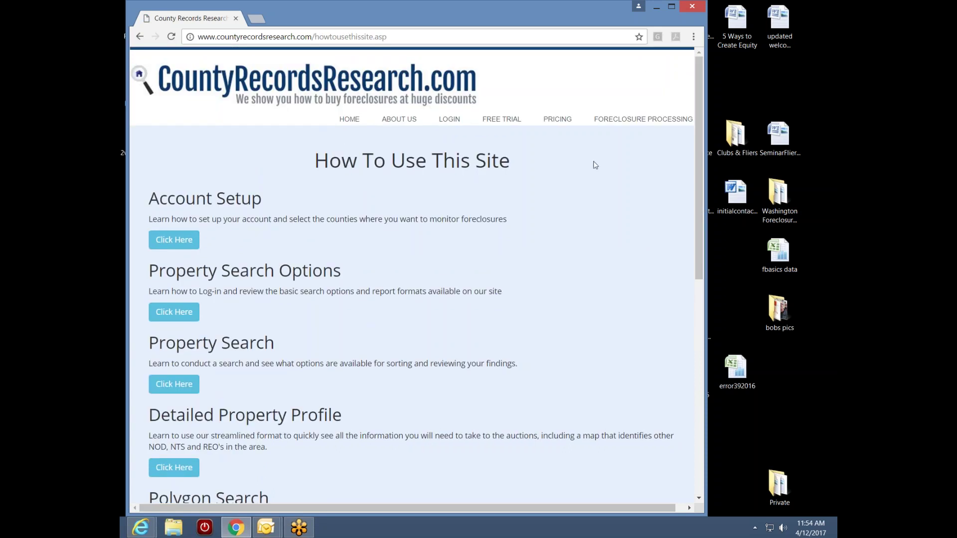
{"action": "left_click_drag", "start_coordinate": [697, 217], "coordinate": [663, 451]}
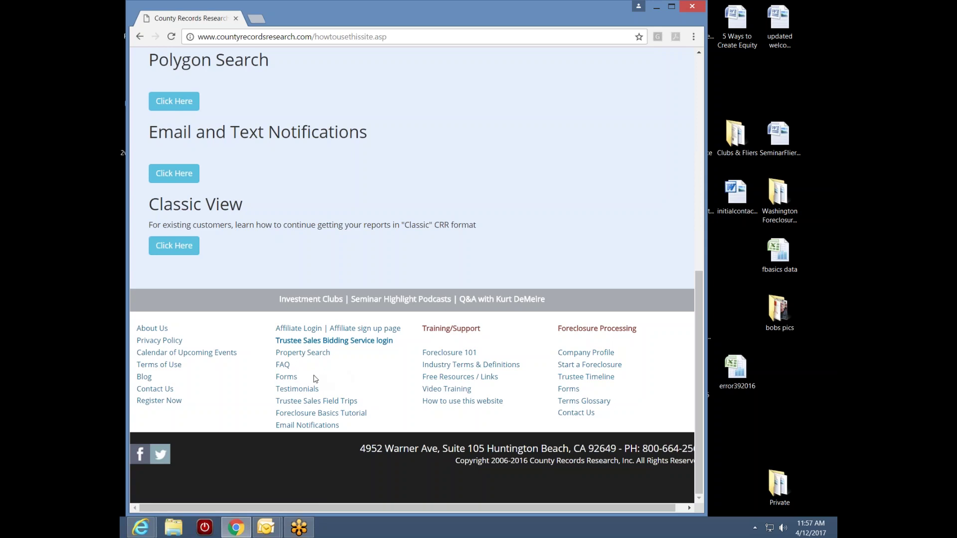
{"action": "left_click", "coordinate": [283, 365]}
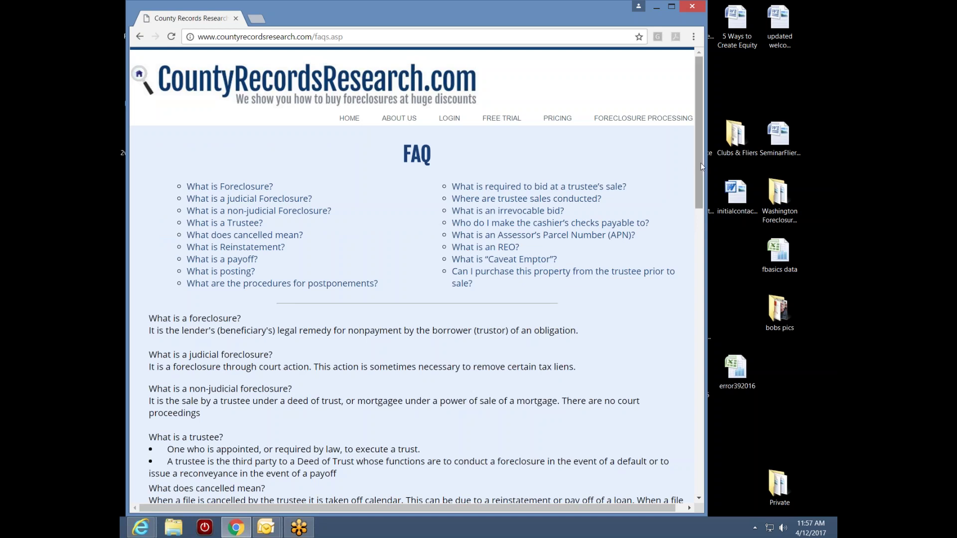
{"action": "left_click_drag", "start_coordinate": [702, 160], "coordinate": [701, 165]}
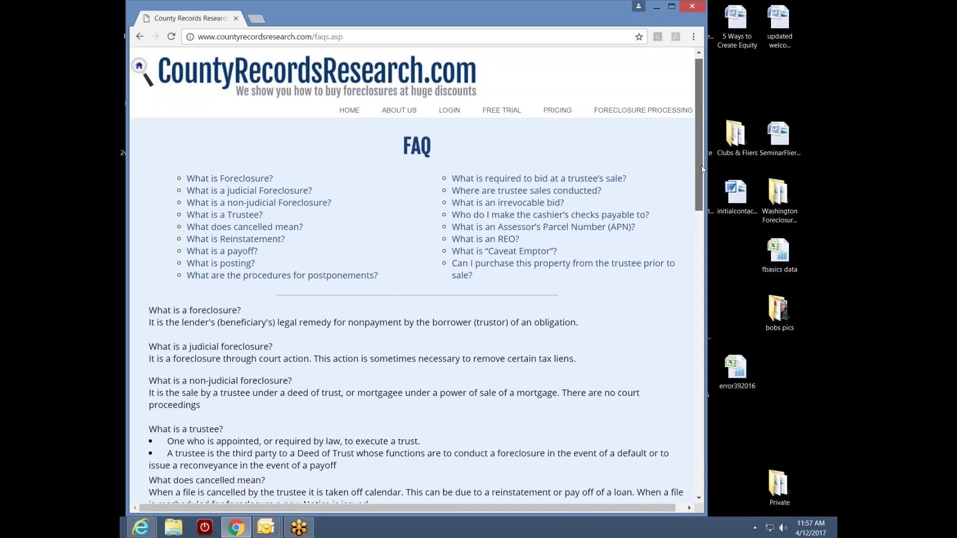
{"action": "left_click_drag", "start_coordinate": [701, 165], "coordinate": [672, 432]}
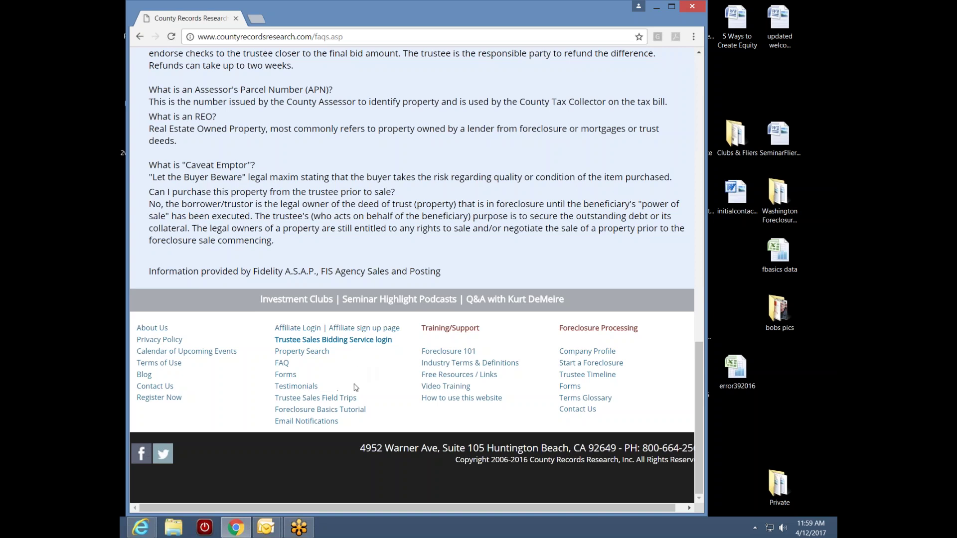
{"action": "left_click", "coordinate": [319, 387]}
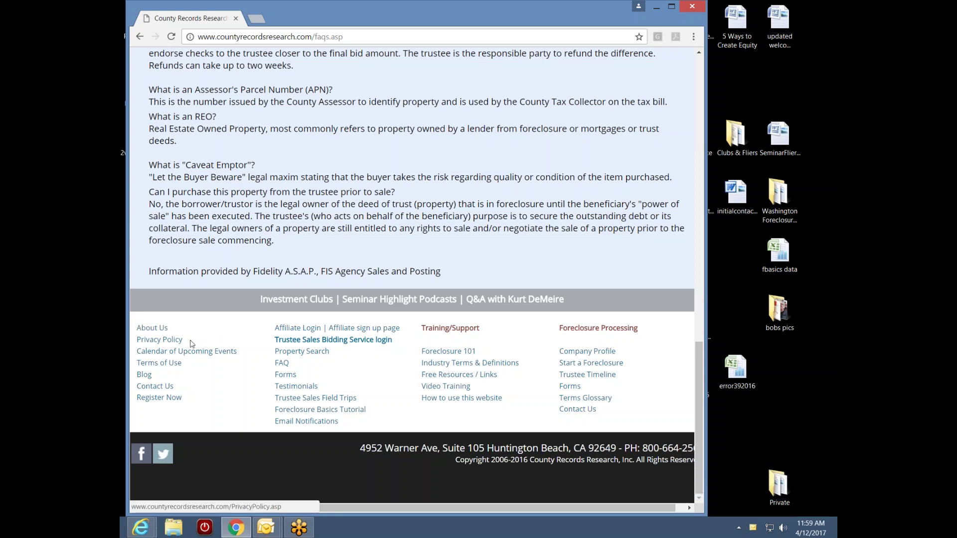
- Use the FAQ page footer to reach the Calendar of Upcoming Seminars with its trustee sale field trips
{"action": "left_click", "coordinate": [174, 341]}
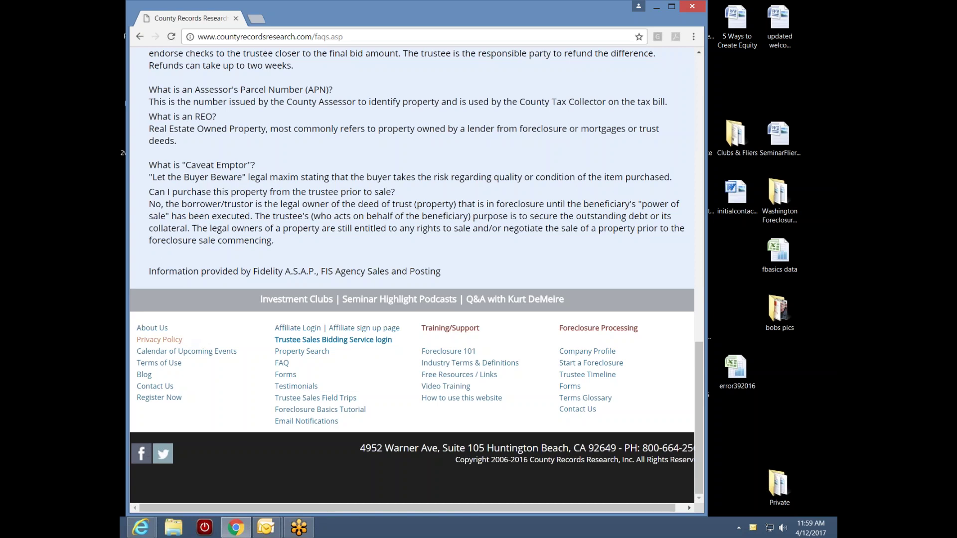
{"action": "left_click", "coordinate": [190, 354]}
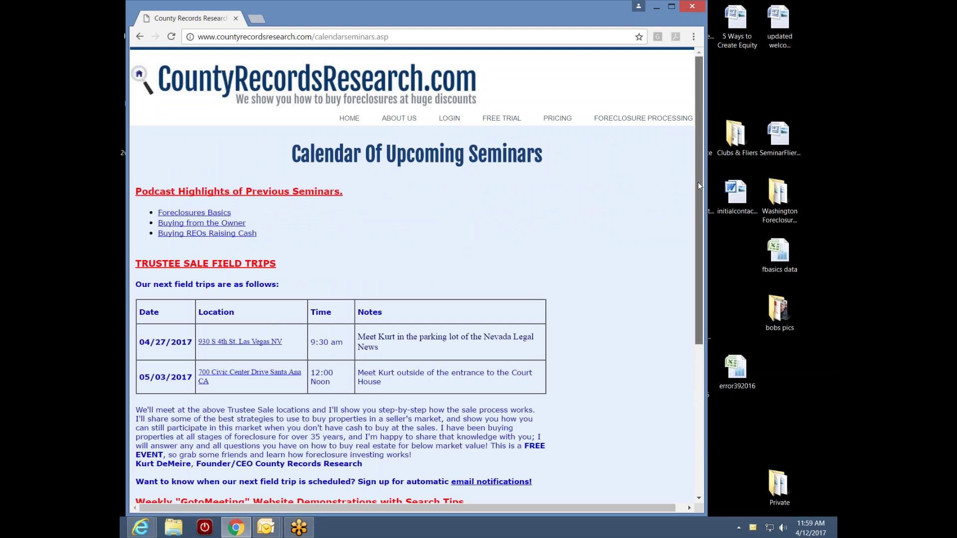
{"action": "scroll", "coordinate": [698, 186], "scroll_direction": "down", "scroll_amount": 3}
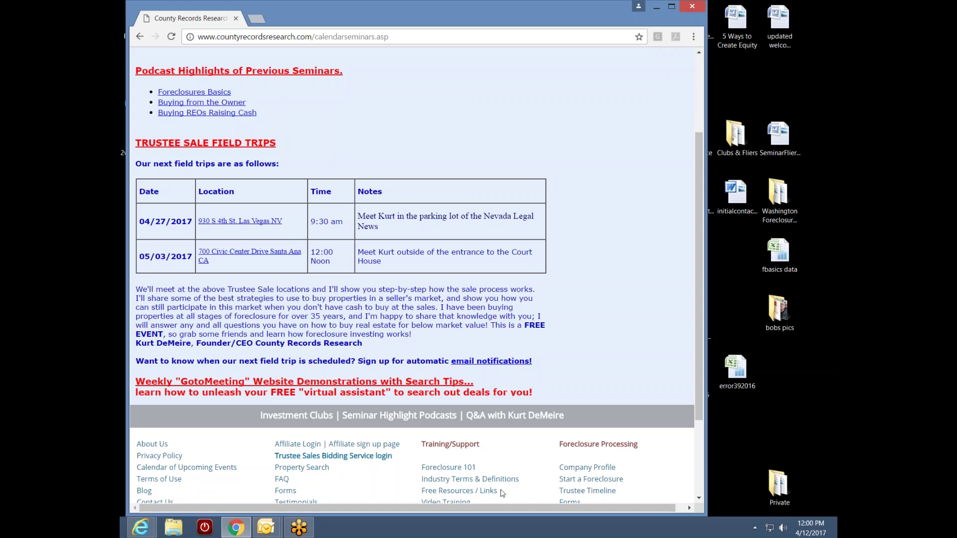
{"action": "left_click_drag", "start_coordinate": [488, 509], "coordinate": [530, 508]}
{"action": "left_click_drag", "start_coordinate": [692, 124], "coordinate": [670, 227]}
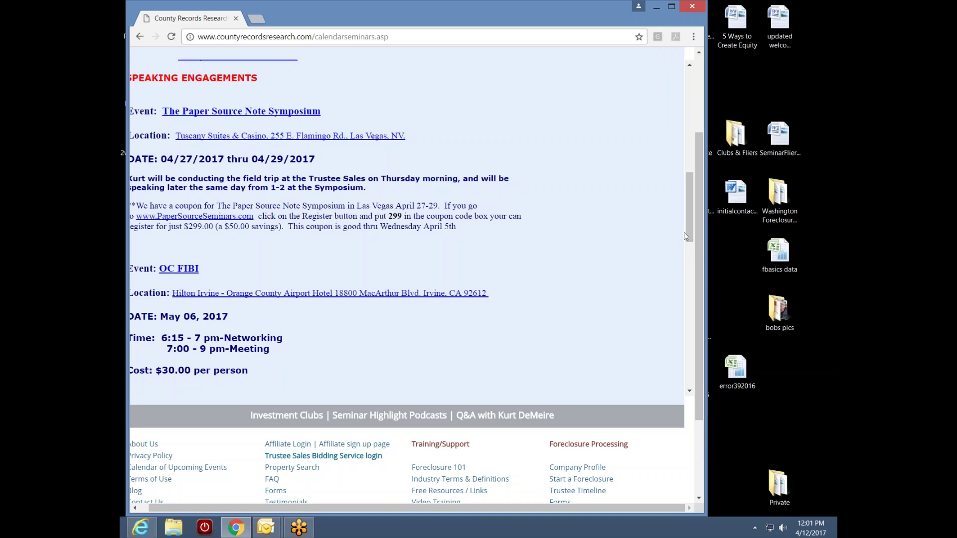
{"action": "left_click_drag", "start_coordinate": [691, 238], "coordinate": [697, 145]}
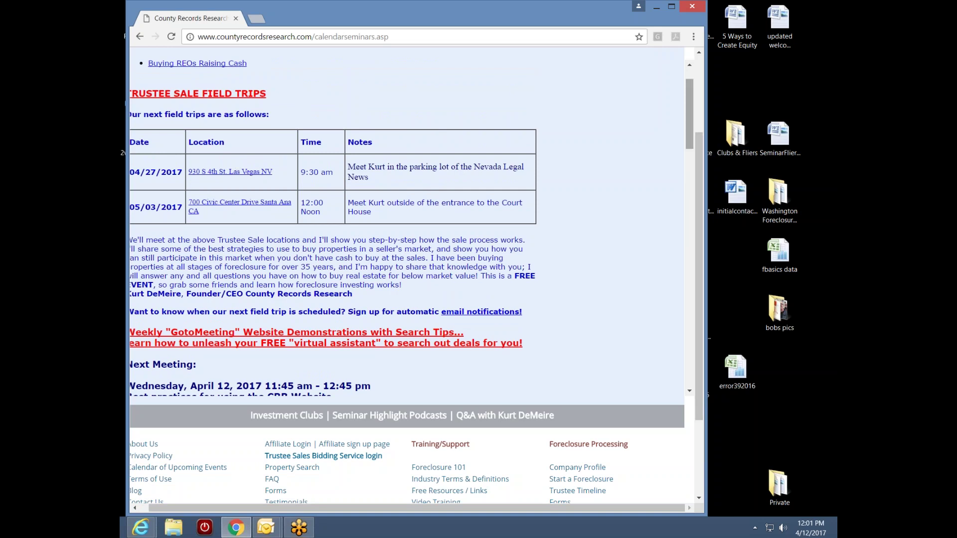
{"action": "left_click_drag", "start_coordinate": [690, 147], "coordinate": [661, 229]}
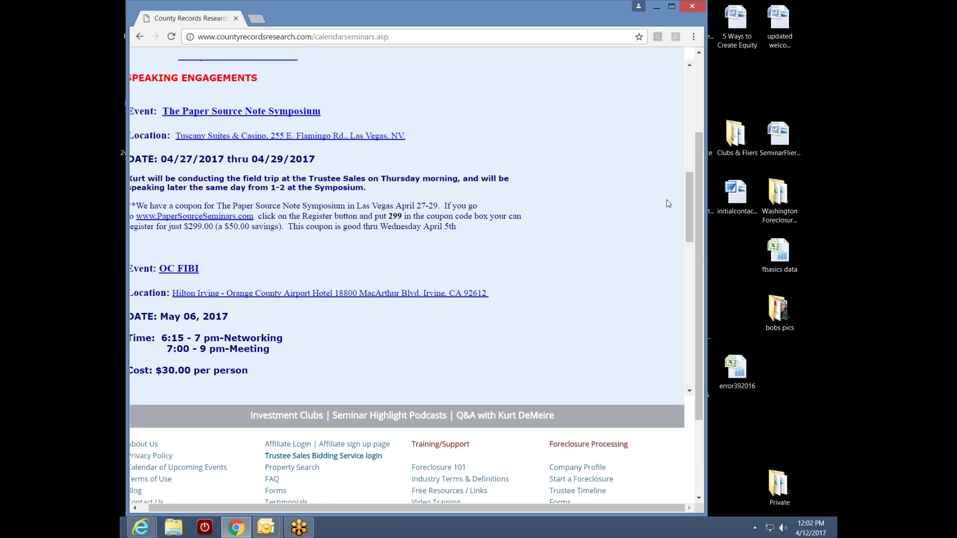
{"action": "left_click_drag", "start_coordinate": [689, 217], "coordinate": [677, 138]}
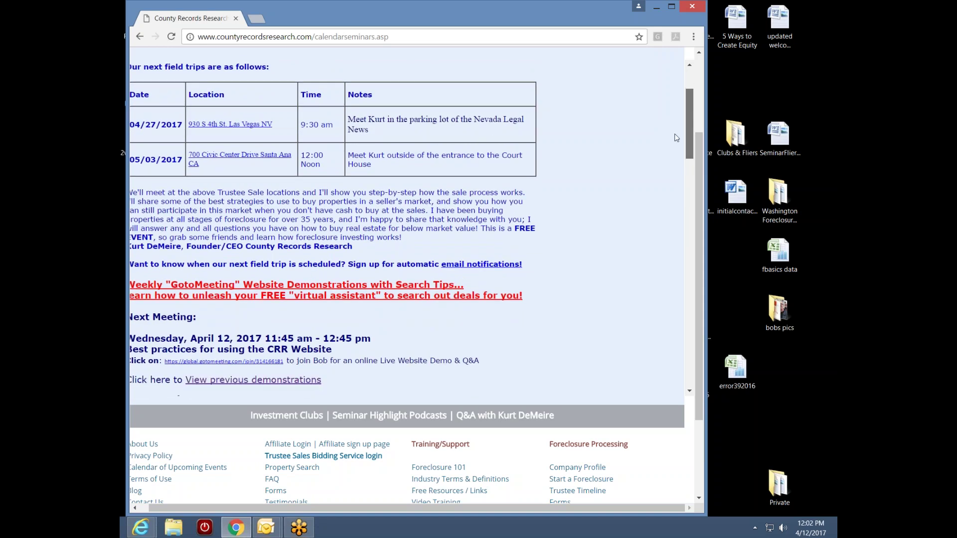
{"action": "left_click_drag", "start_coordinate": [436, 510], "coordinate": [385, 508]}
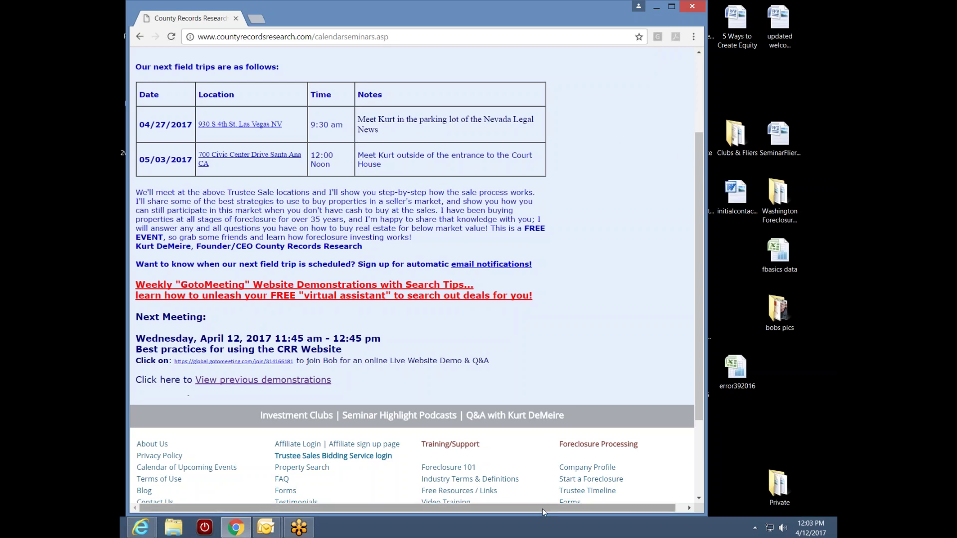
{"action": "left_click_drag", "start_coordinate": [543, 509], "coordinate": [552, 509]}
{"action": "left_click_drag", "start_coordinate": [689, 148], "coordinate": [666, 241]}
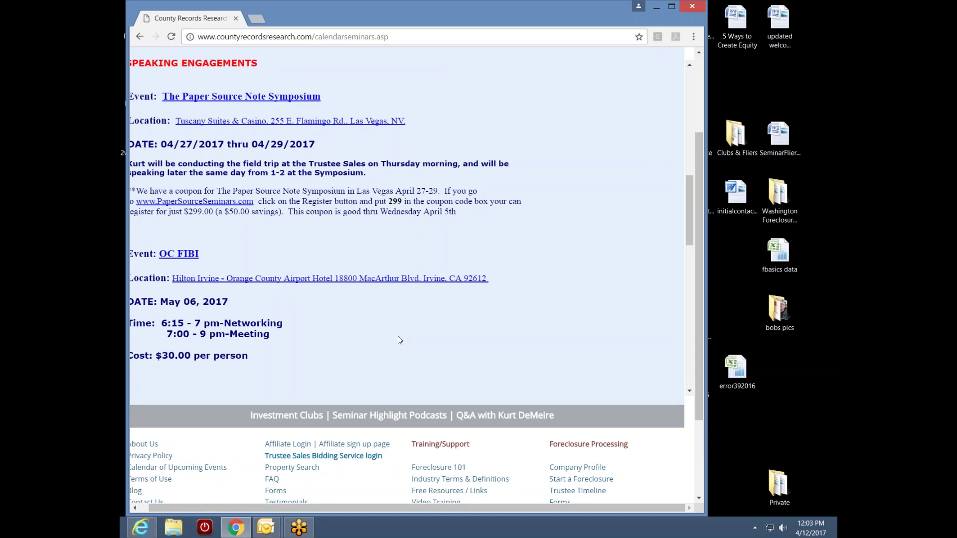
{"action": "left_click_drag", "start_coordinate": [417, 508], "coordinate": [340, 508]}
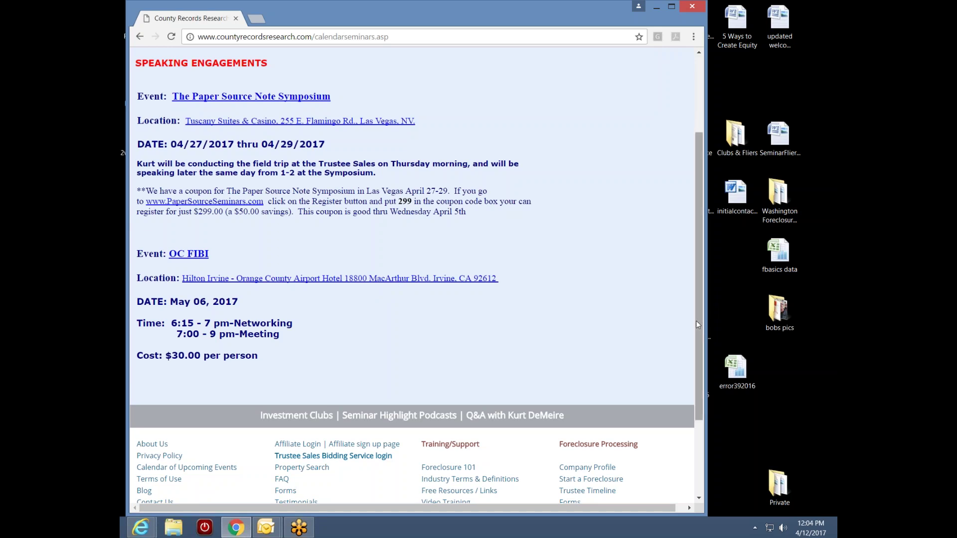
{"action": "left_click_drag", "start_coordinate": [696, 321], "coordinate": [698, 348]}
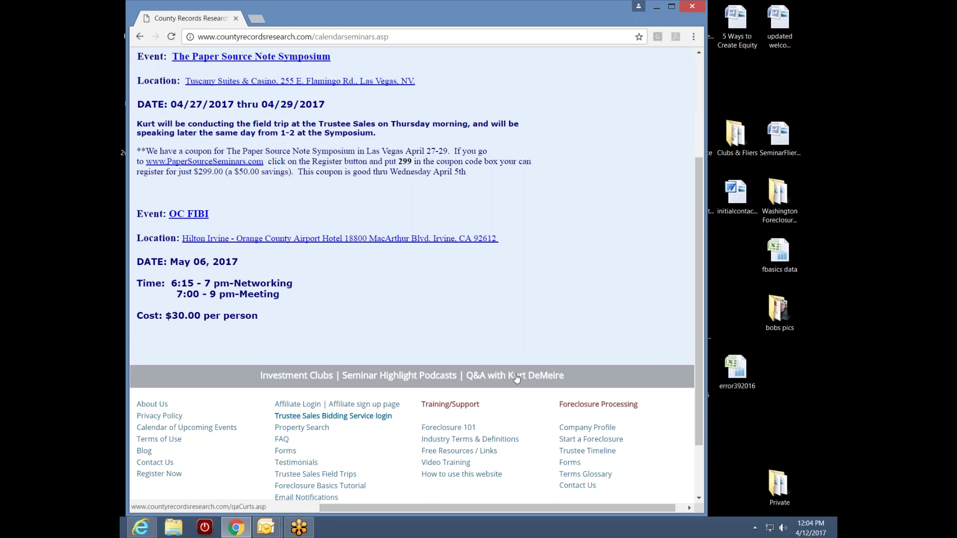
- Scroll the seminar calendar to the Next Meeting listings for the April 12 and April 14, 2017 webinars
{"action": "left_click_drag", "start_coordinate": [698, 371], "coordinate": [701, 274]}
{"action": "scroll", "coordinate": [701, 273], "scroll_direction": "down", "scroll_amount": 2}
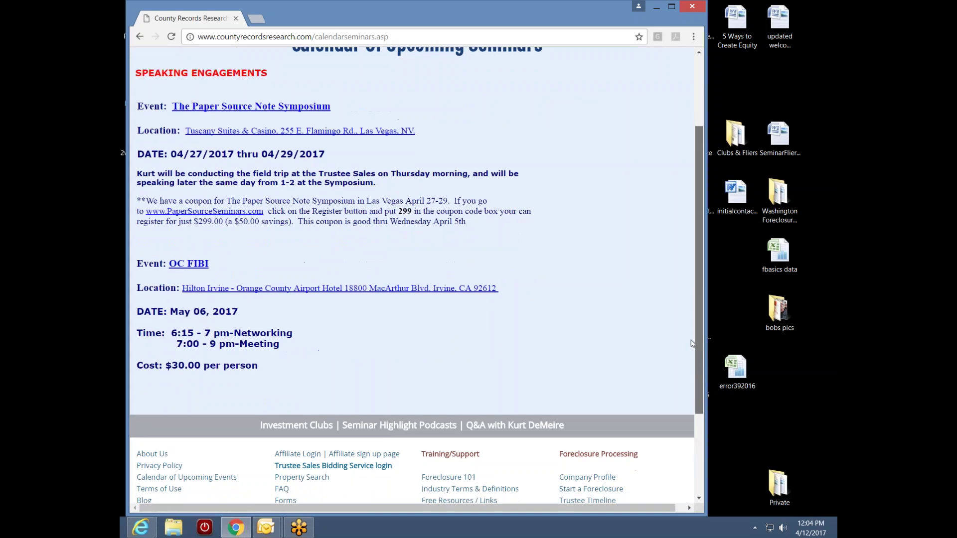
{"action": "left_click_drag", "start_coordinate": [624, 507], "coordinate": [636, 507]}
{"action": "left_click_drag", "start_coordinate": [687, 240], "coordinate": [688, 186]}
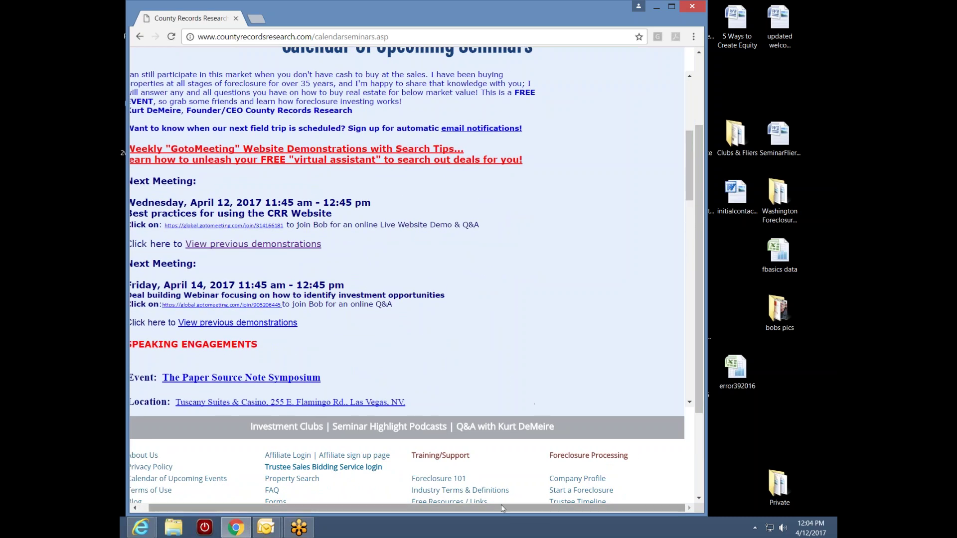
{"action": "left_click_drag", "start_coordinate": [501, 507], "coordinate": [491, 507]}
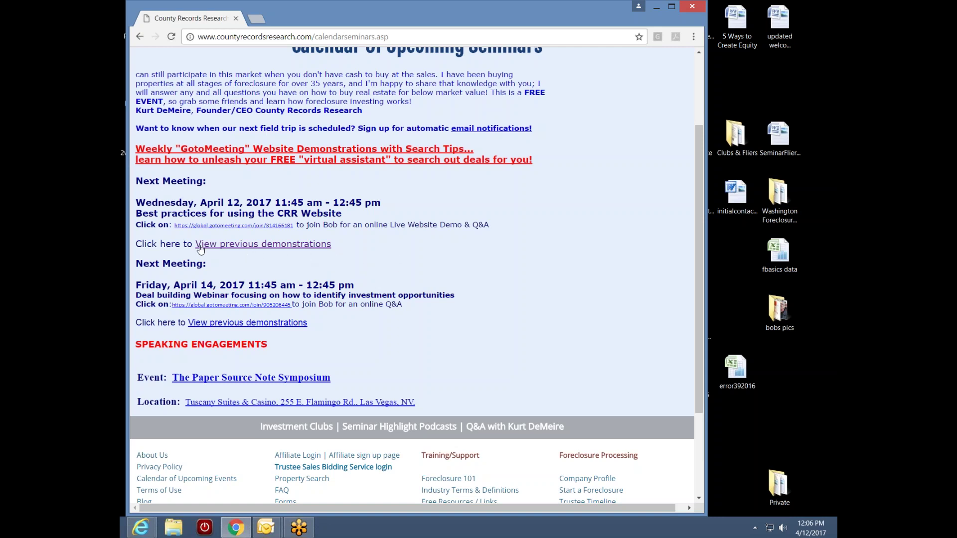
{"action": "left_click", "coordinate": [264, 244]}
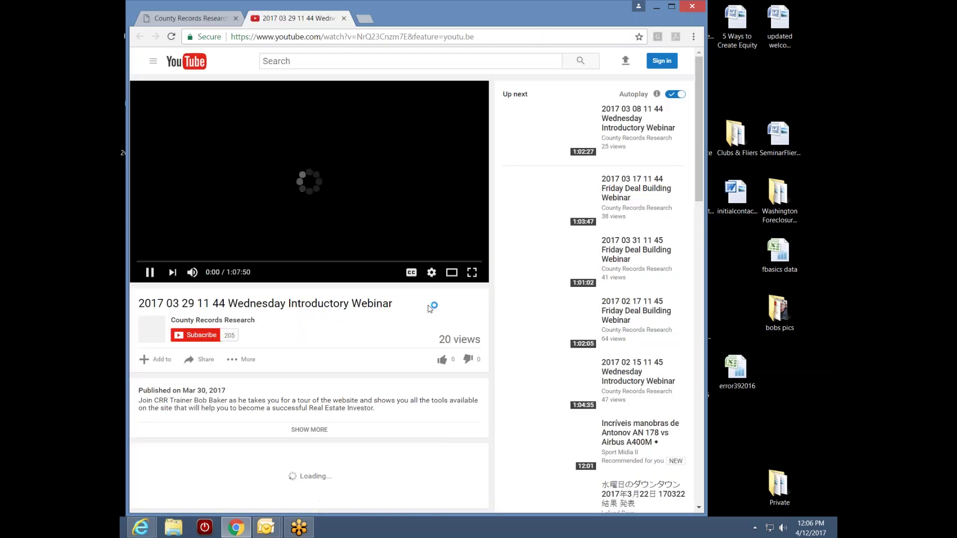
{"action": "left_click", "coordinate": [149, 275]}
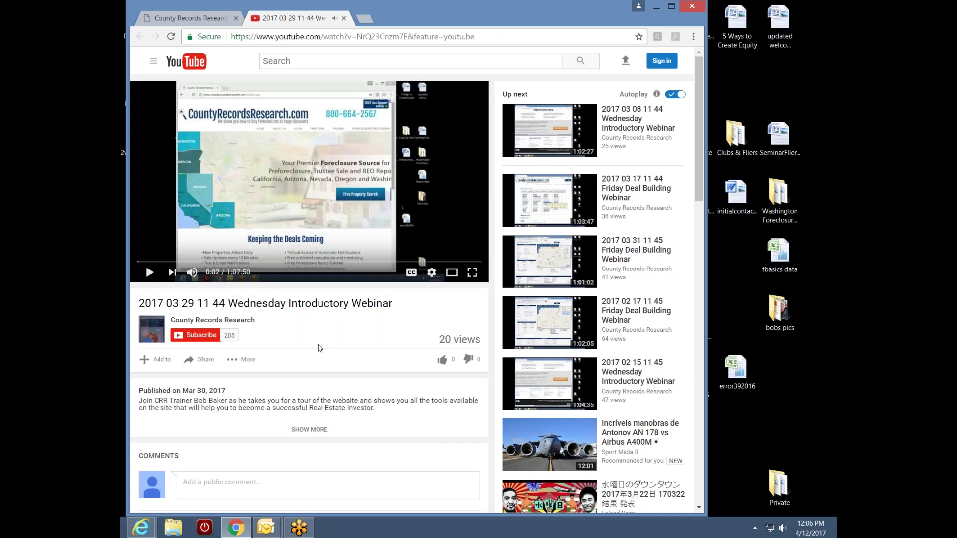
{"action": "left_click", "coordinate": [204, 323]}
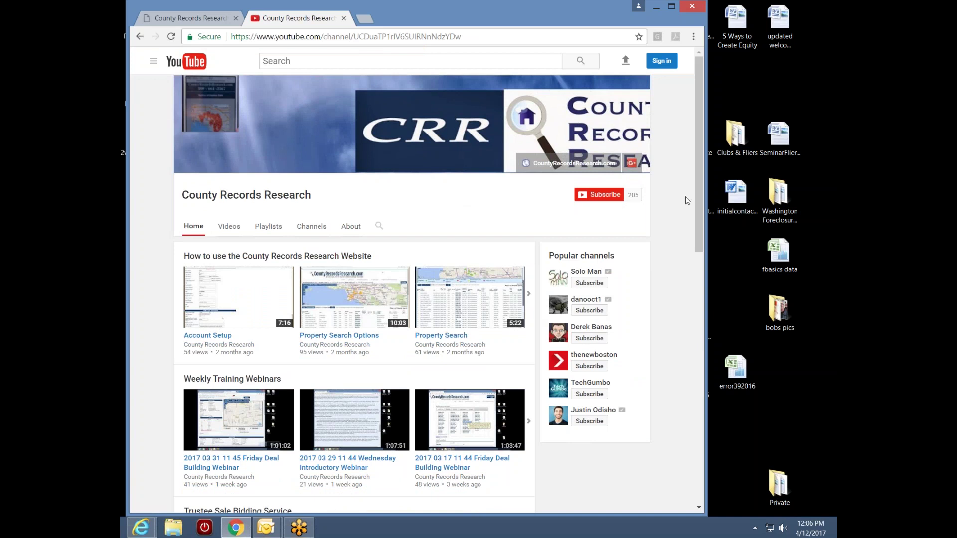
{"action": "mouse_move", "coordinate": [698, 196]}
{"action": "left_mouse_down"}
{"action": "mouse_move", "coordinate": [675, 304]}
{"action": "mouse_move", "coordinate": [700, 207]}
{"action": "left_mouse_up"}
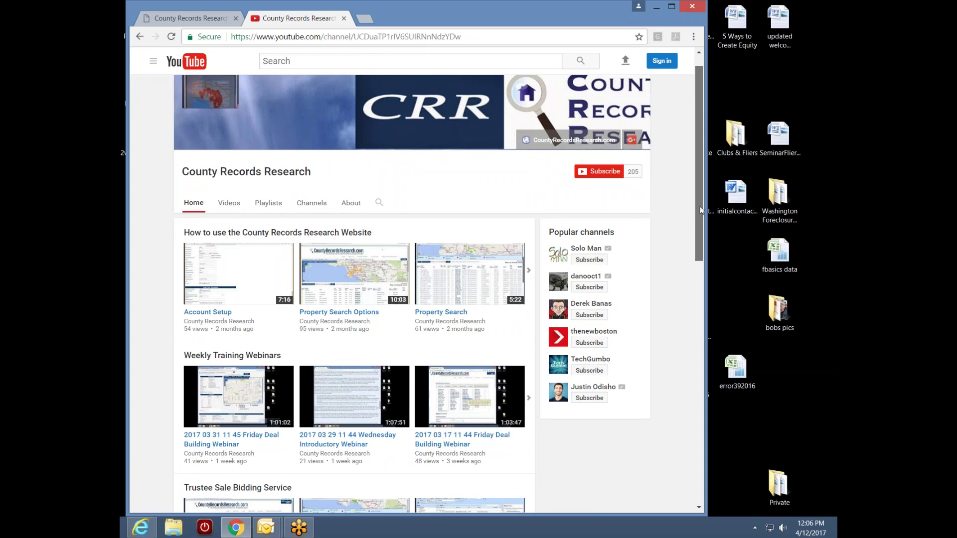
{"action": "left_click_drag", "start_coordinate": [700, 206], "coordinate": [696, 235]}
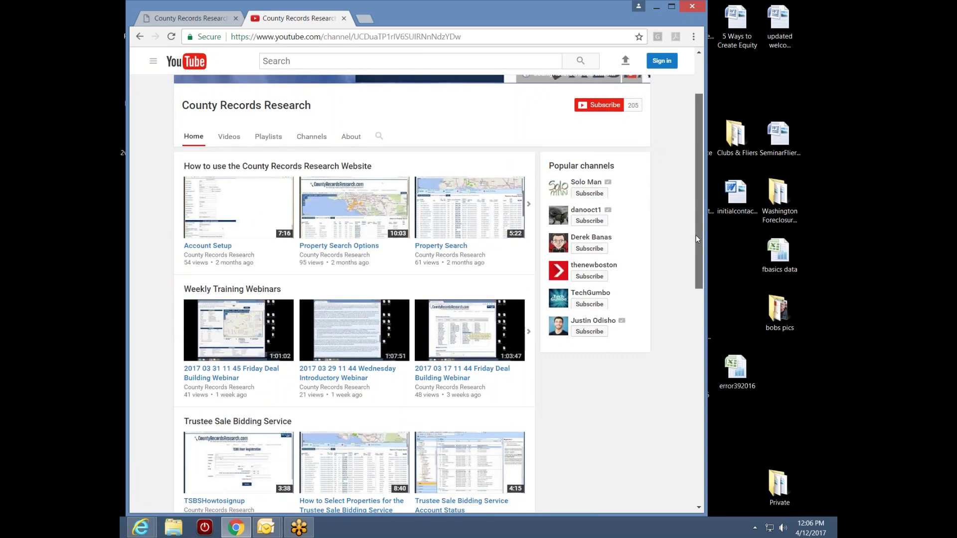
{"action": "left_click_drag", "start_coordinate": [696, 235], "coordinate": [696, 236]}
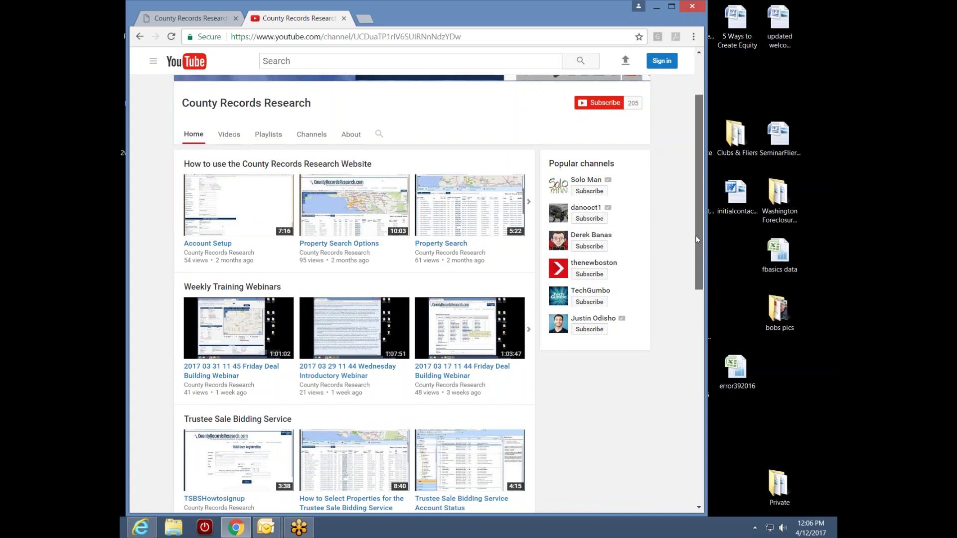
{"action": "left_click_drag", "start_coordinate": [696, 235], "coordinate": [702, 186]}
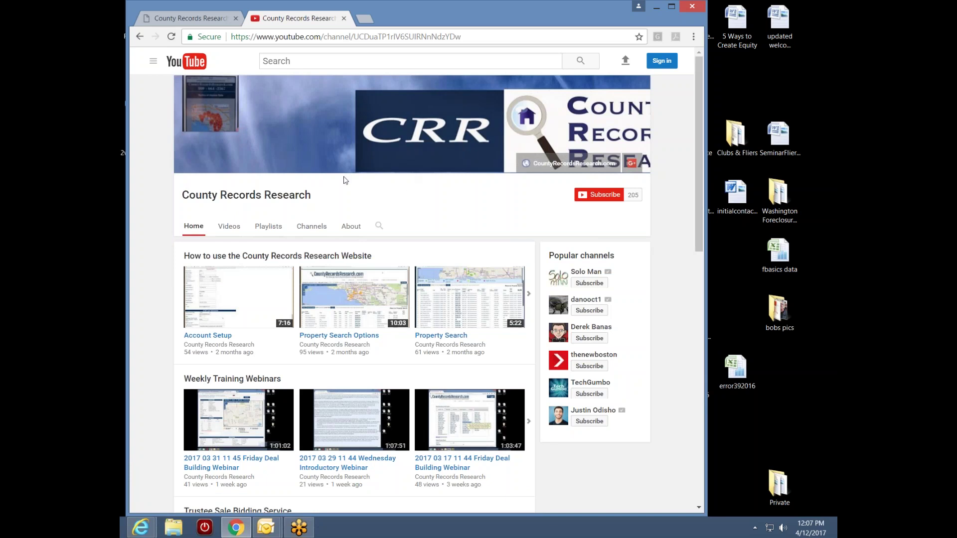
- Close the YouTube tab, scroll the calendar page to the top, and go to the HOME page
{"action": "left_click", "coordinate": [343, 19]}
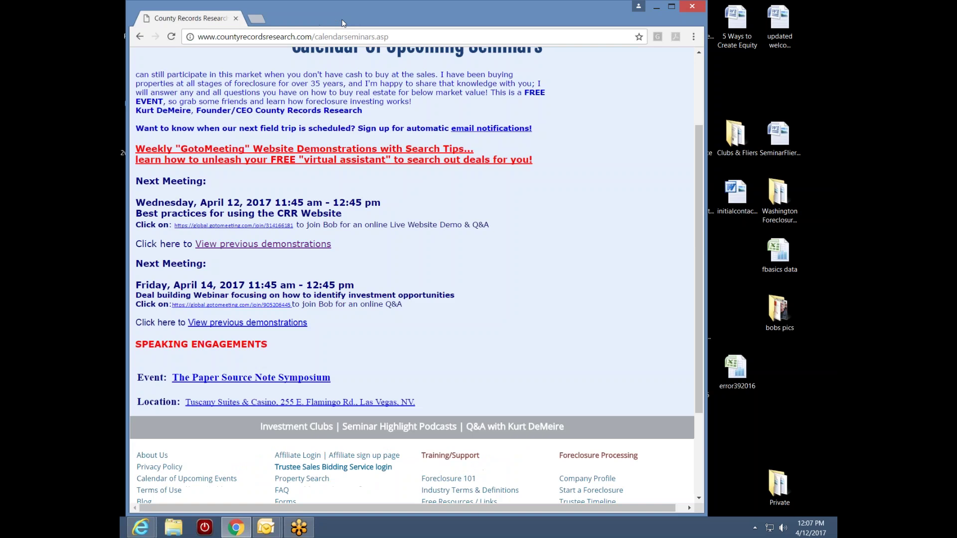
{"action": "left_click_drag", "start_coordinate": [698, 312], "coordinate": [699, 224]}
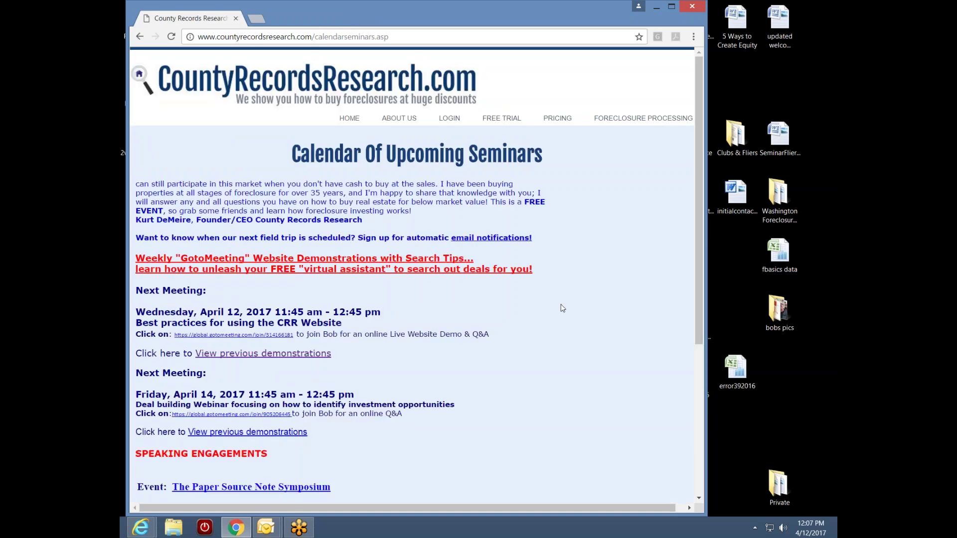
{"action": "left_click", "coordinate": [351, 119]}
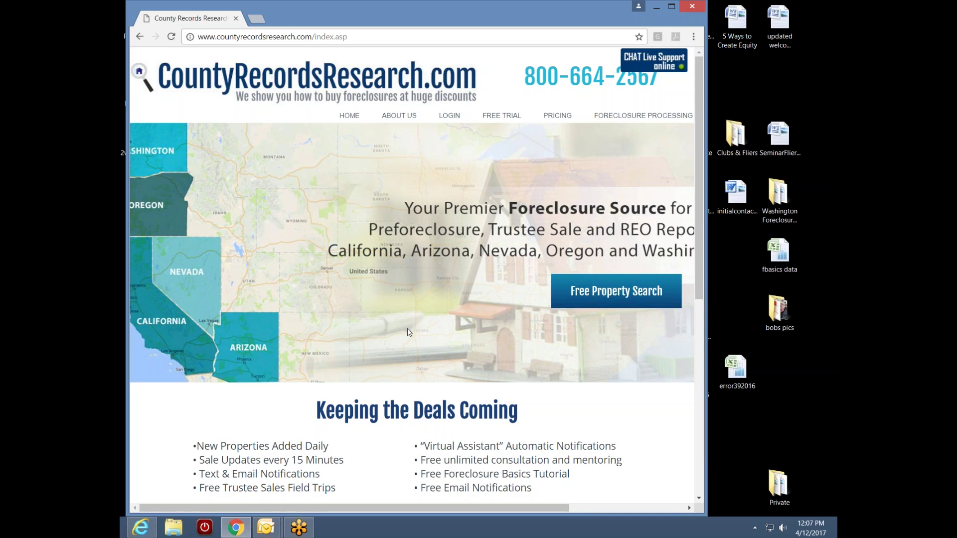
- Open the login page and enter the account user name, the password and the captcha verification letters
{"action": "left_click", "coordinate": [449, 116]}
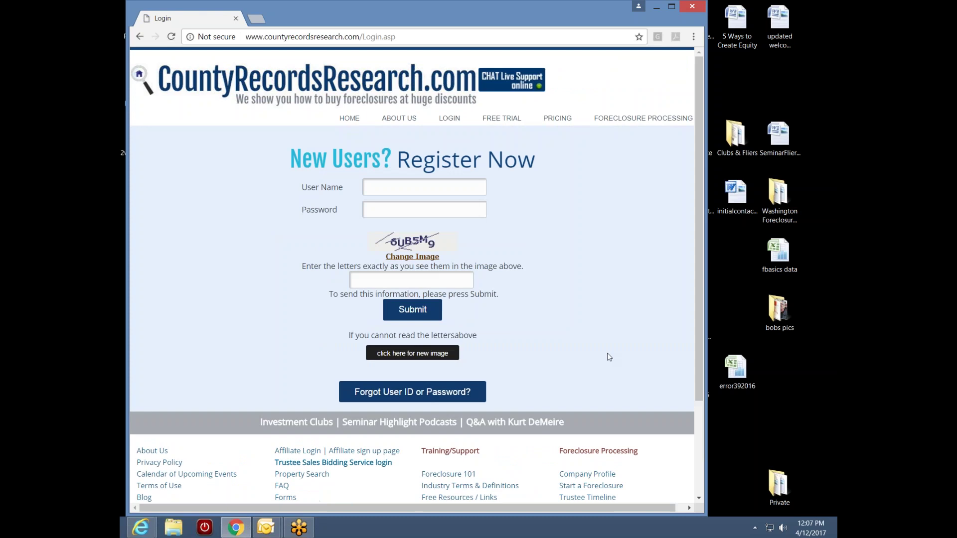
{"action": "left_click", "coordinate": [415, 188]}
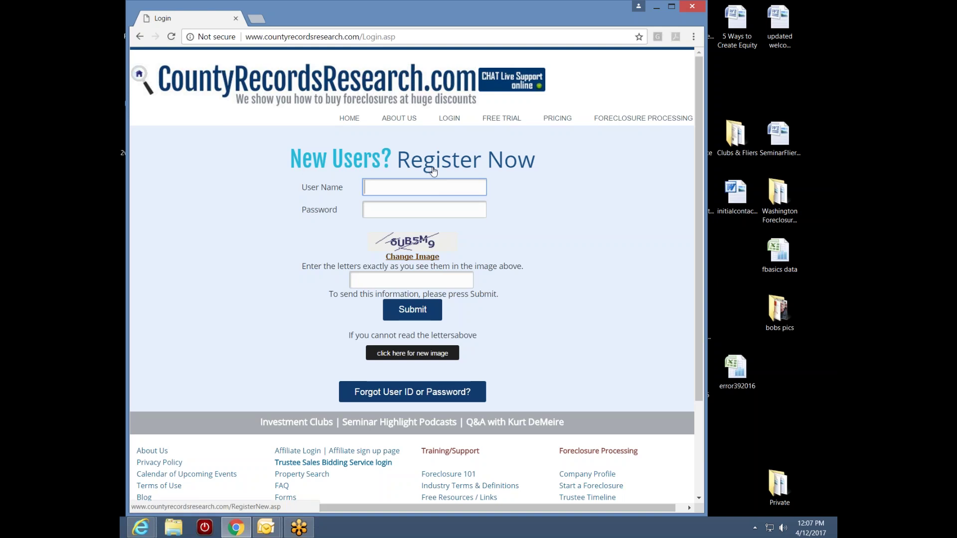
{"action": "type", "text": "baker"}
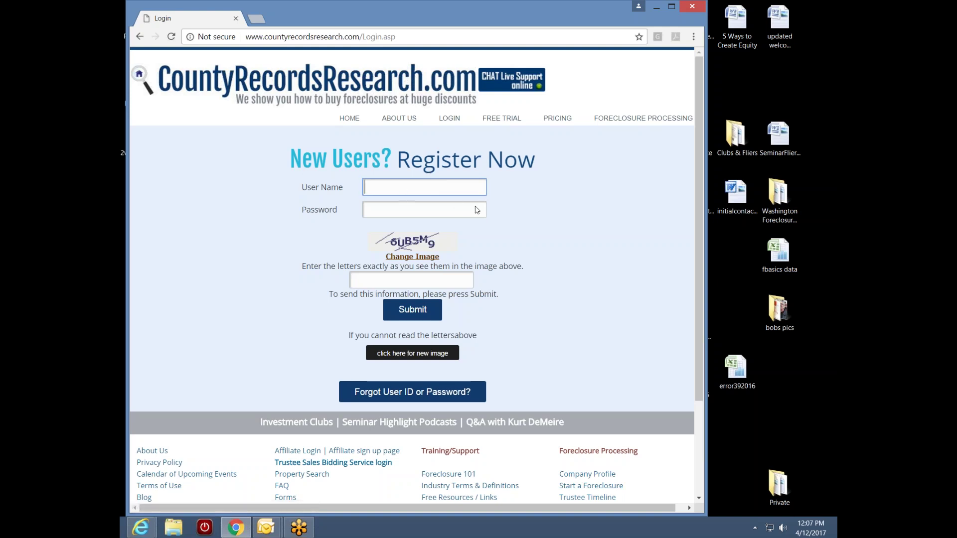
{"action": "left_click", "coordinate": [414, 212]}
{"action": "type", "text": "•••"}
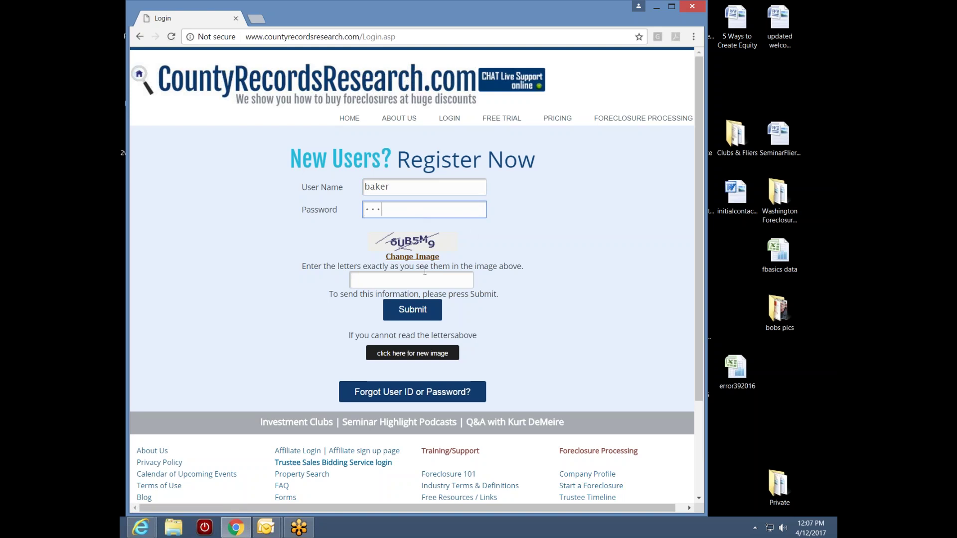
{"action": "left_click", "coordinate": [398, 286]}
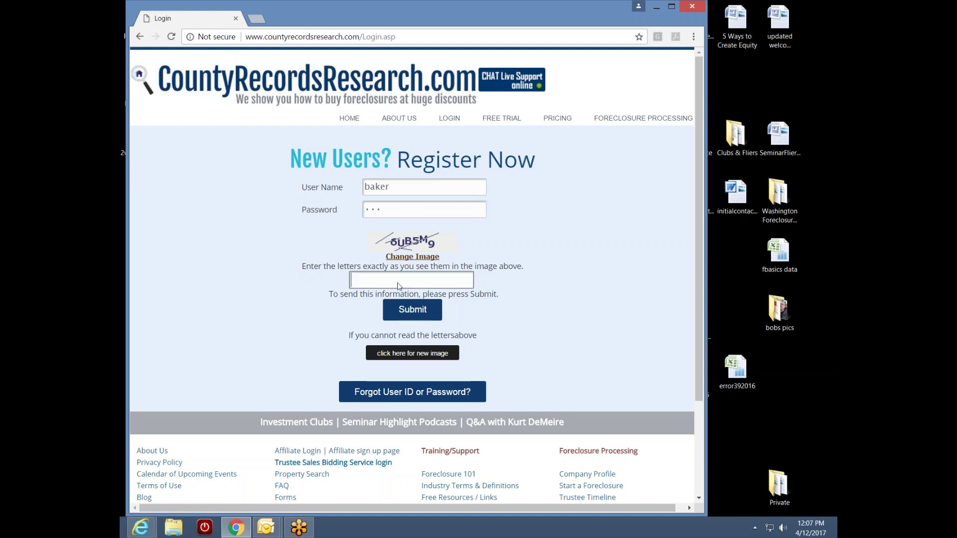
{"action": "type", "text": "6ub5m9"}
- Log in and scroll the Welcome page through the subscribed Nevada, Arizona and Oregon counties
{"action": "left_click", "coordinate": [415, 305]}
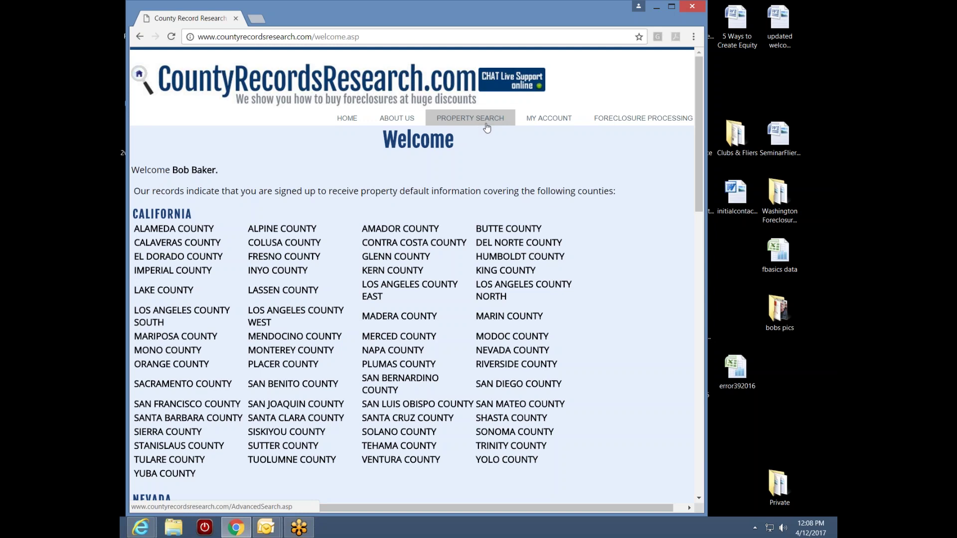
{"action": "left_click_drag", "start_coordinate": [698, 131], "coordinate": [699, 424]}
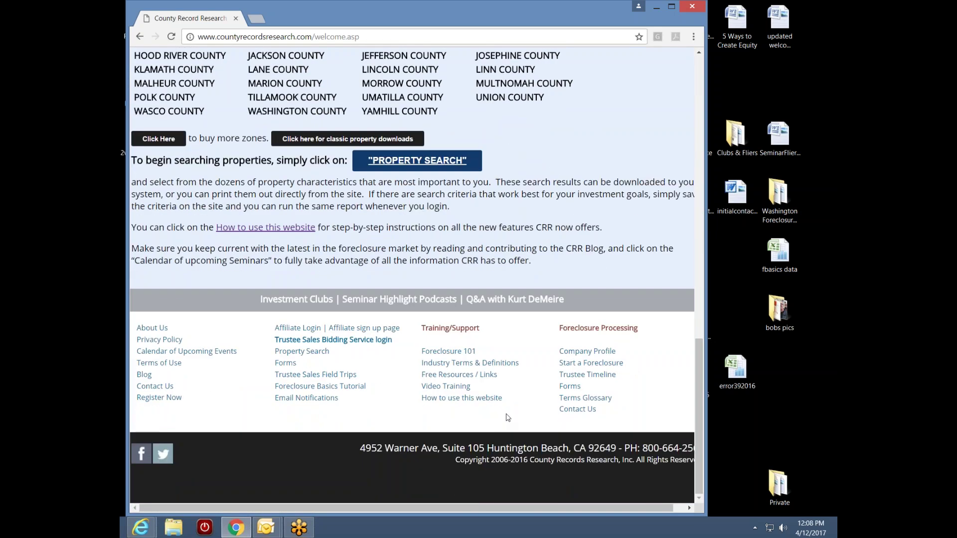
- Open Forms from the footer and browse the PDF list from 24 Hour Notice to Title VII
{"action": "left_click", "coordinate": [285, 363]}
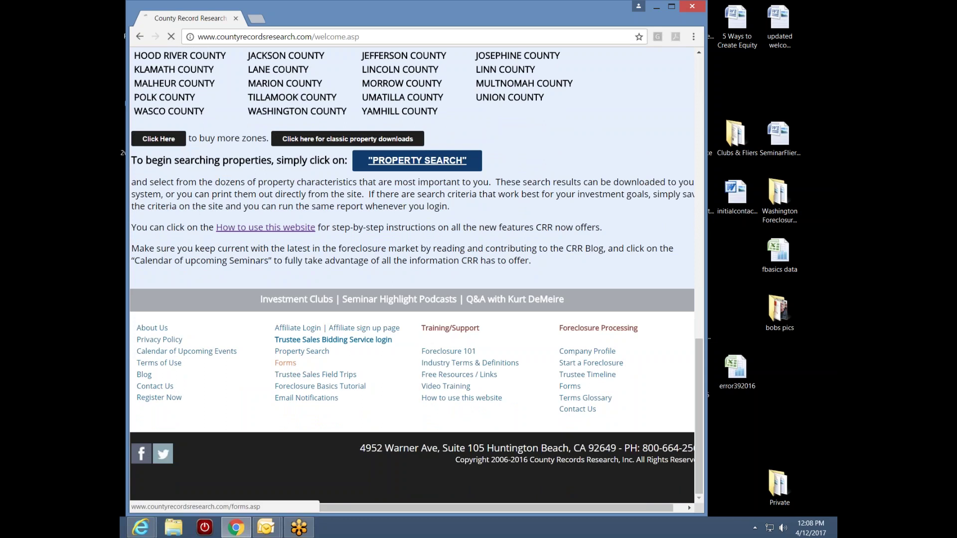
{"action": "left_click_drag", "start_coordinate": [697, 195], "coordinate": [677, 280]}
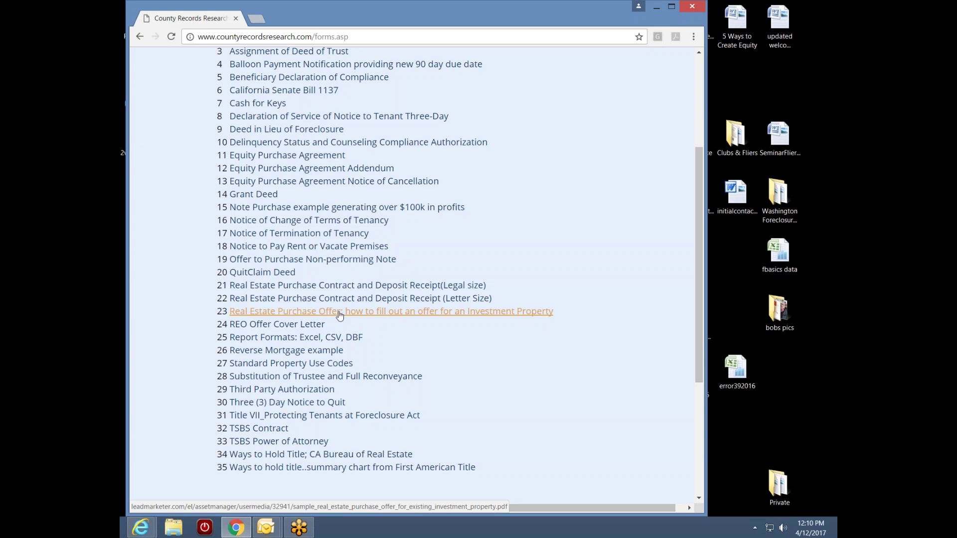
{"action": "left_click_drag", "start_coordinate": [698, 264], "coordinate": [702, 225]}
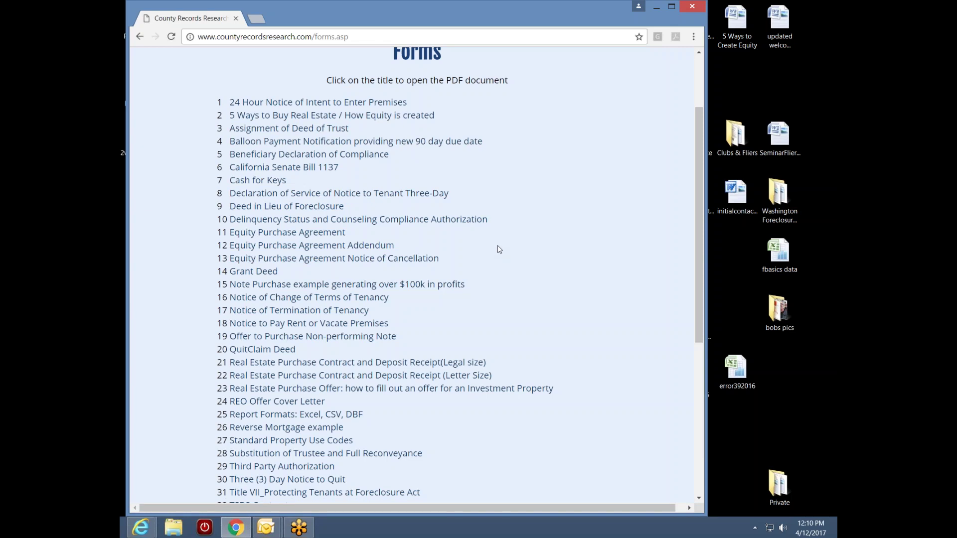
{"action": "scroll", "coordinate": [699, 259], "scroll_direction": "up", "scroll_amount": 1}
{"action": "left_click_drag", "start_coordinate": [701, 256], "coordinate": [698, 235]}
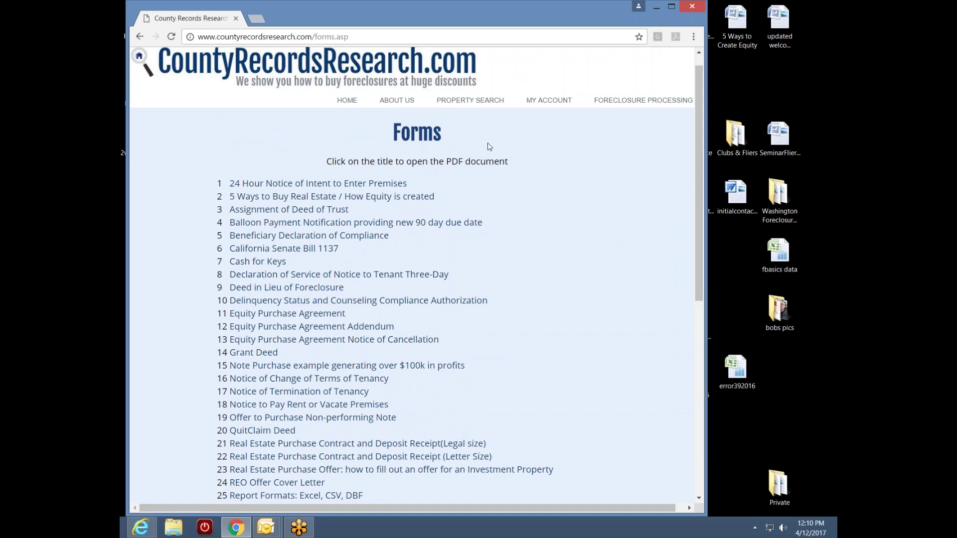
- View the Property Search county zones, then go to My Folders under My Account
{"action": "left_click", "coordinate": [472, 103]}
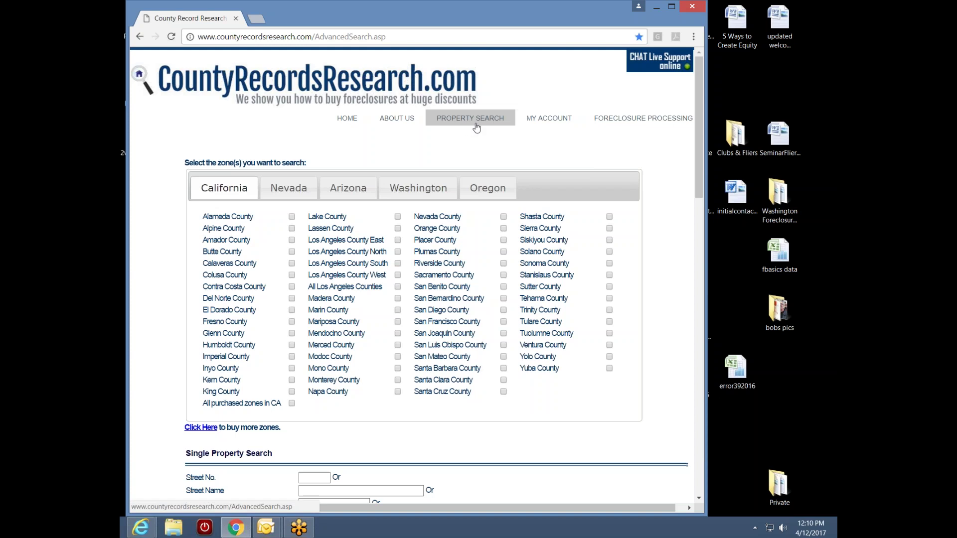
{"action": "mouse_move", "coordinate": [549, 123]}
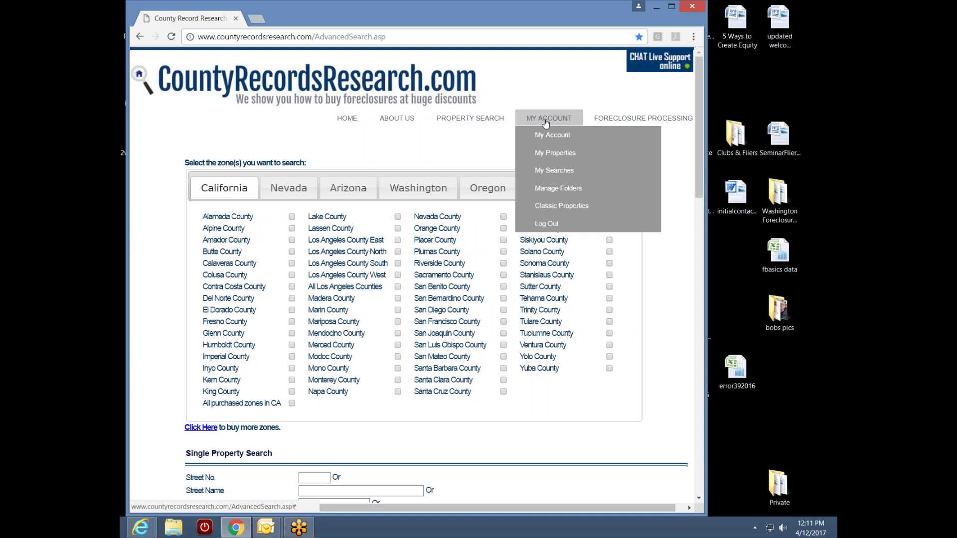
{"action": "left_click", "coordinate": [559, 188]}
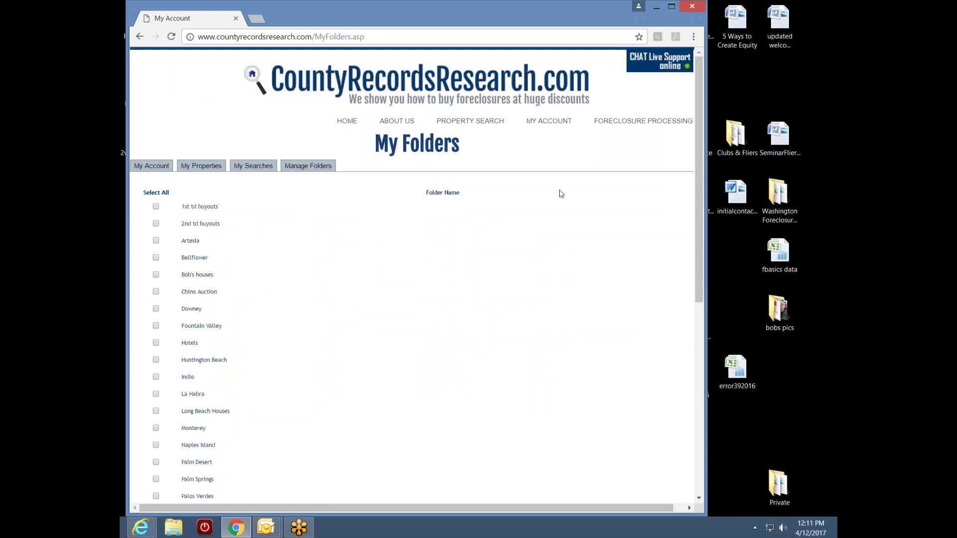
- Scroll the folder list down to Woodland Hills and select the new folder name box
{"action": "left_click_drag", "start_coordinate": [698, 204], "coordinate": [687, 297]}
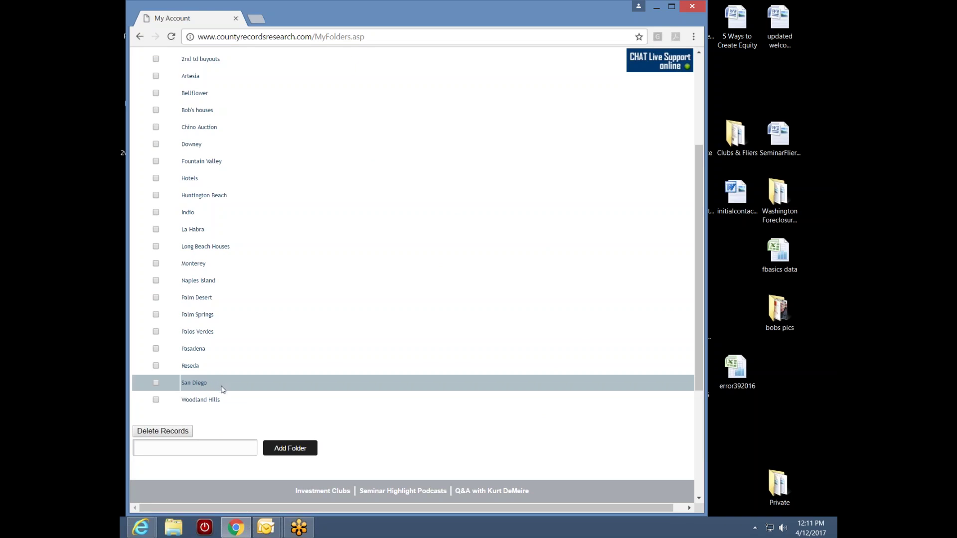
{"action": "left_click_drag", "start_coordinate": [698, 322], "coordinate": [699, 355]}
{"action": "left_click", "coordinate": [166, 389]}
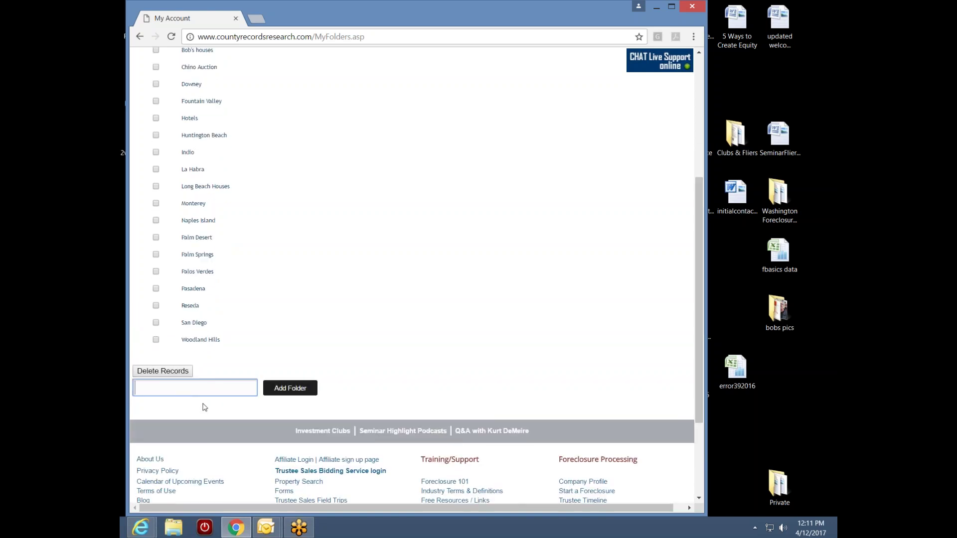
- Enter 'El Cajon Auction' as the new folder name, then reload My Folders
{"action": "type", "text": "El Cajon Auction"}
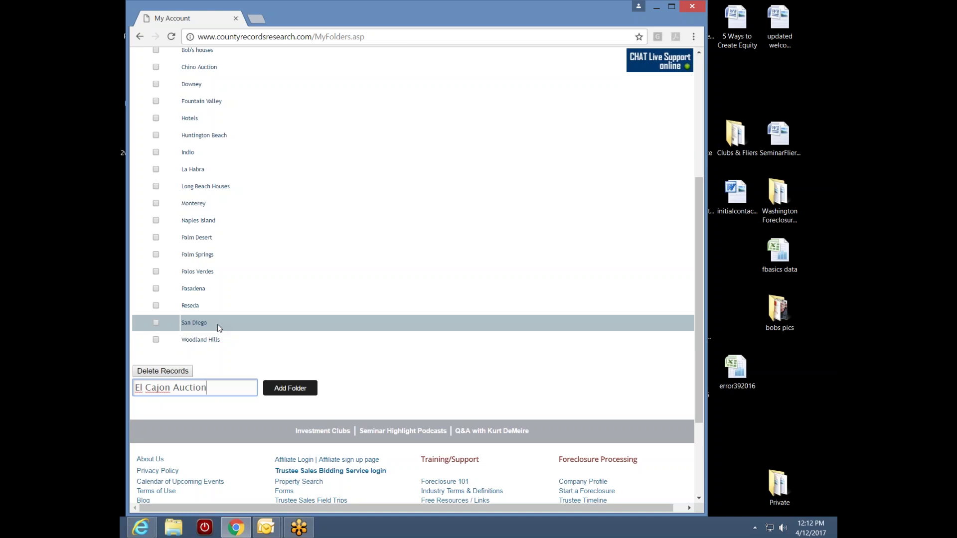
{"action": "left_click_drag", "start_coordinate": [702, 298], "coordinate": [714, 231]}
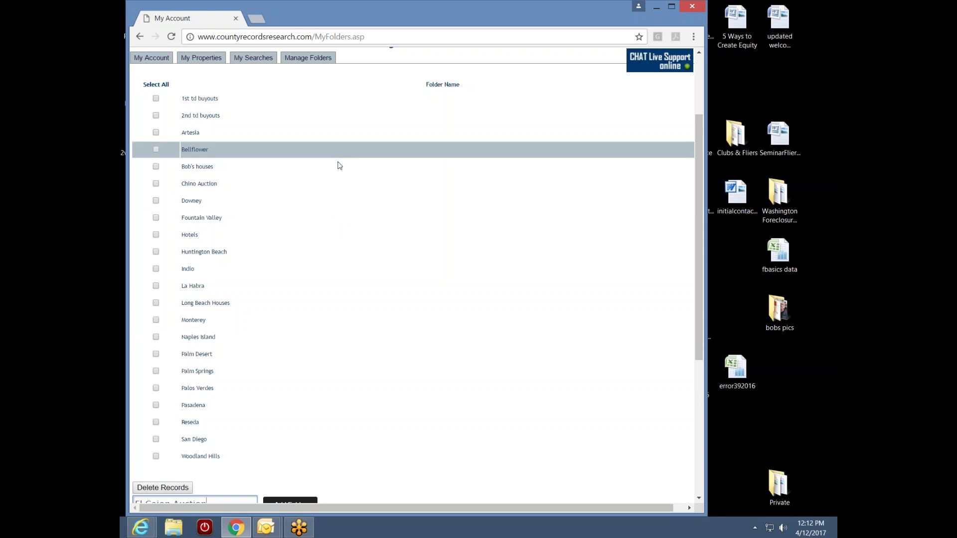
{"action": "scroll", "coordinate": [698, 290], "scroll_direction": "down", "scroll_amount": 2}
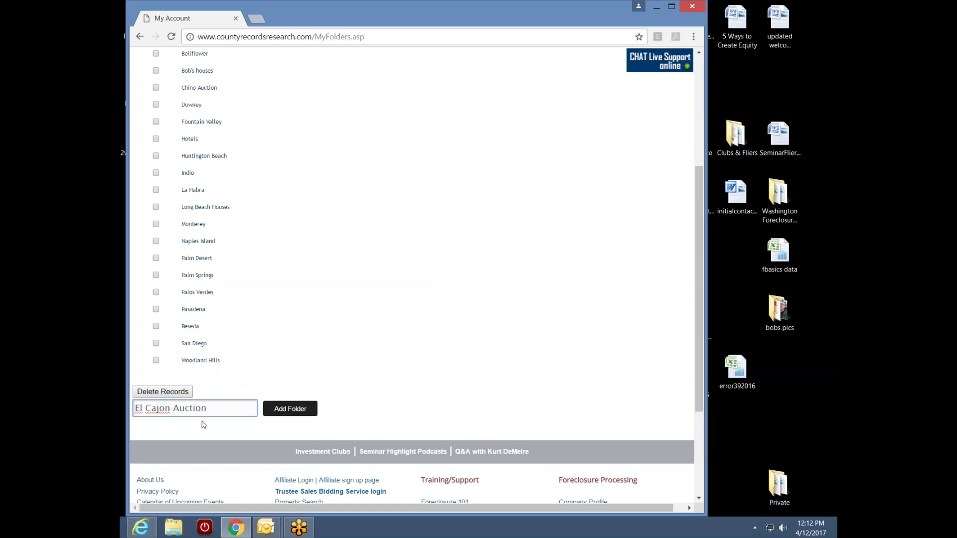
{"action": "key", "text": "Return"}
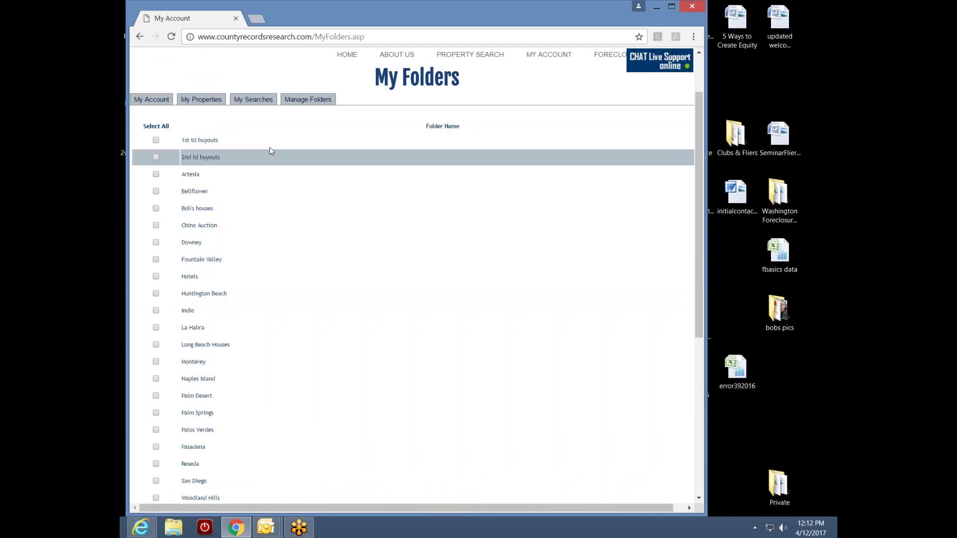
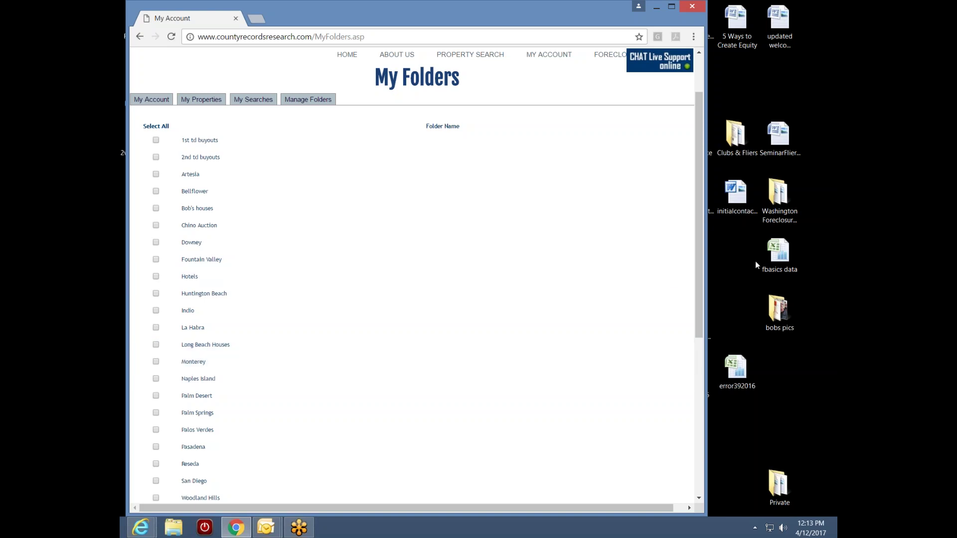
- Scroll to the 'El Cajon Auction' folder name box and add it as a new folder
{"action": "scroll", "coordinate": [699, 318], "scroll_direction": "down", "scroll_amount": 4}
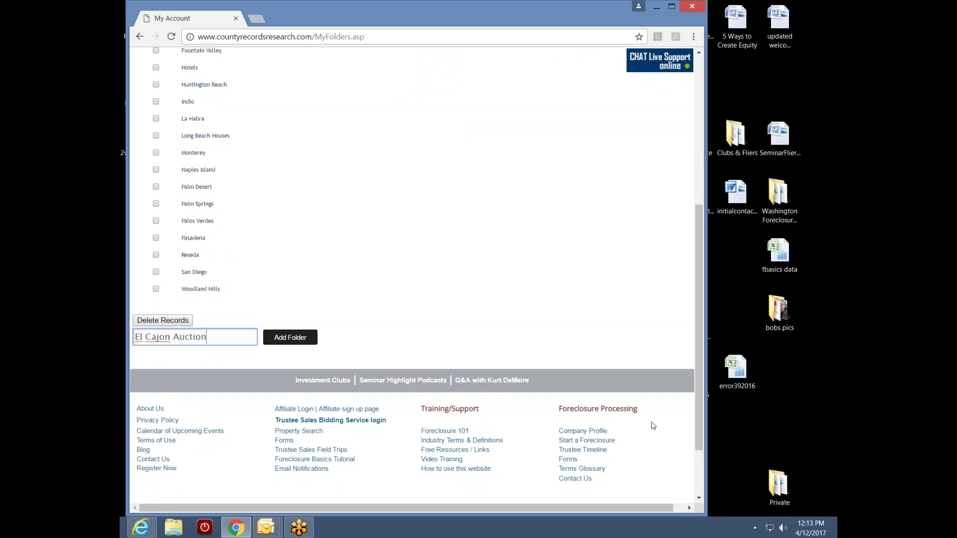
{"action": "left_click", "coordinate": [295, 338]}
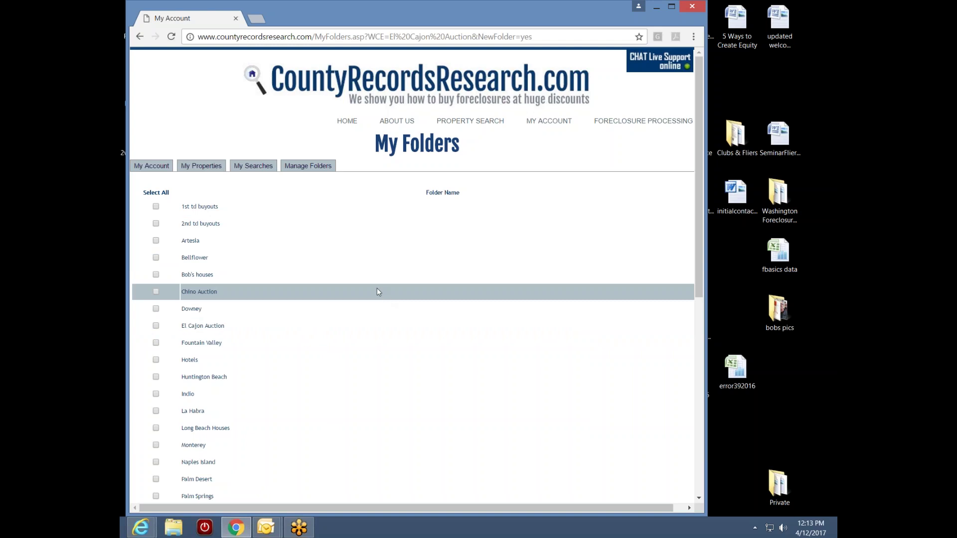
- Open Property Search and tick San Diego County under California
{"action": "left_click", "coordinate": [470, 118]}
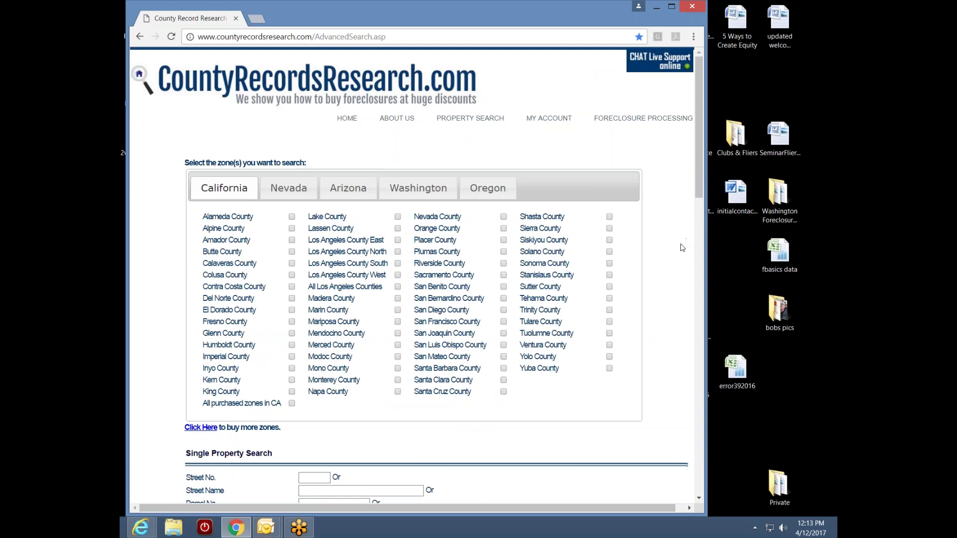
{"action": "left_click_drag", "start_coordinate": [697, 181], "coordinate": [698, 200]}
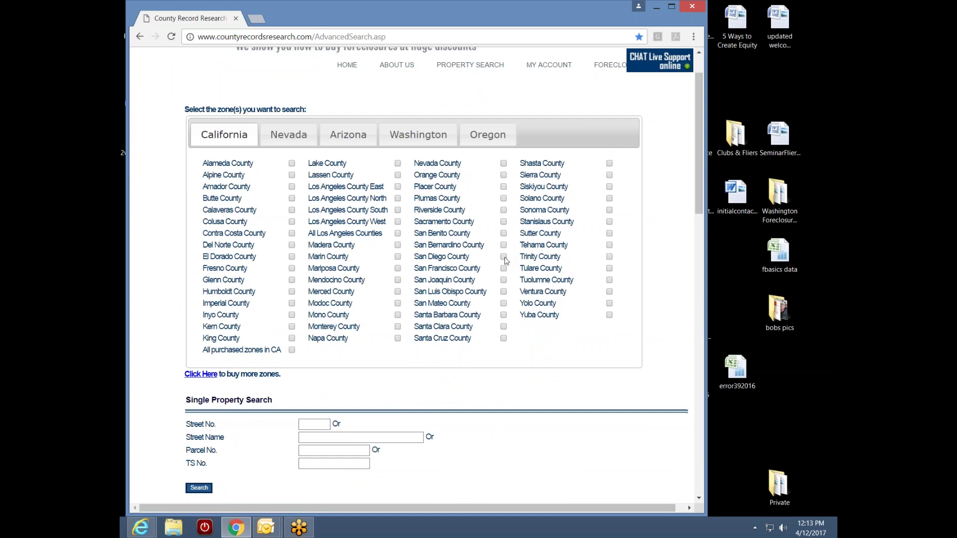
{"action": "left_click", "coordinate": [504, 258]}
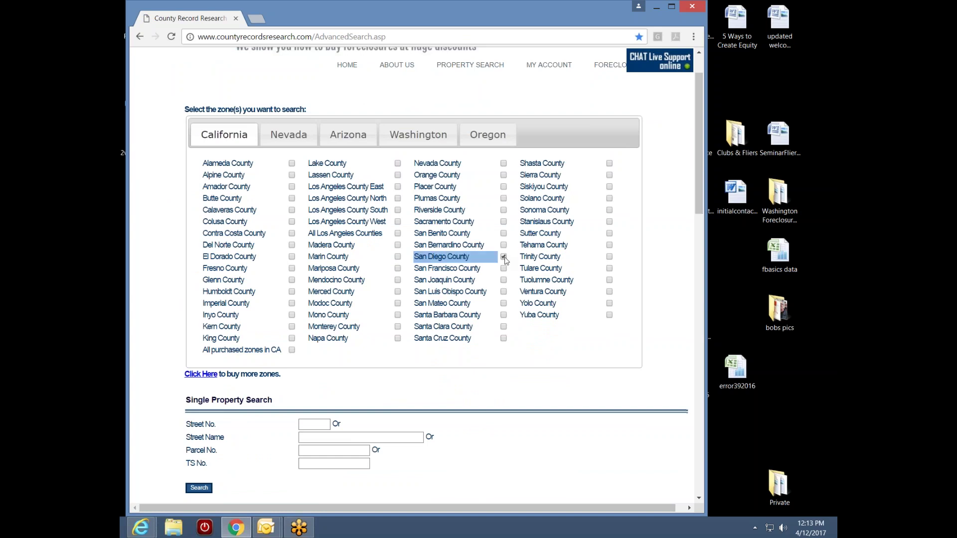
{"action": "mouse_move", "coordinate": [463, 260]}
{"action": "left_click_drag", "start_coordinate": [702, 196], "coordinate": [698, 283]}
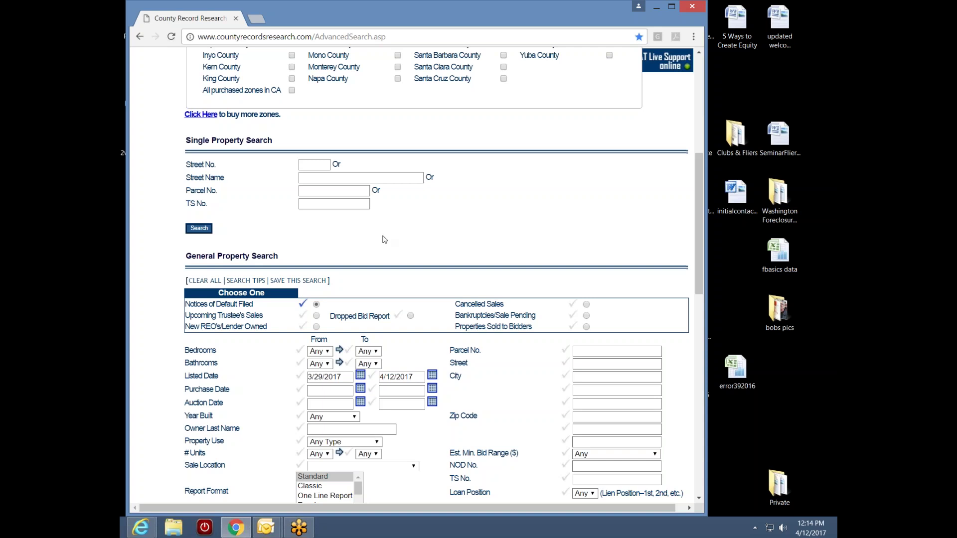
{"action": "left_click", "coordinate": [316, 166]}
{"action": "type", "text": "123"}
{"action": "left_click", "coordinate": [318, 178]}
{"action": "double_click", "coordinate": [318, 165]}
{"action": "key", "text": "BackSpace"}
{"action": "left_click", "coordinate": [309, 191]}
{"action": "left_click", "coordinate": [377, 246]}
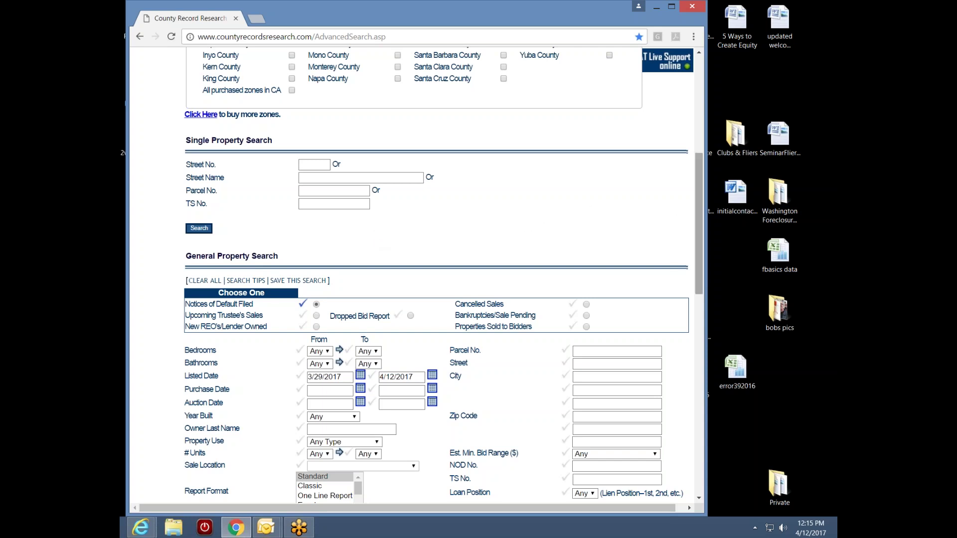
{"action": "mouse_move", "coordinate": [697, 227]}
{"action": "left_mouse_down"}
{"action": "mouse_move", "coordinate": [687, 274]}
{"action": "mouse_move", "coordinate": [700, 246]}
{"action": "left_mouse_up"}
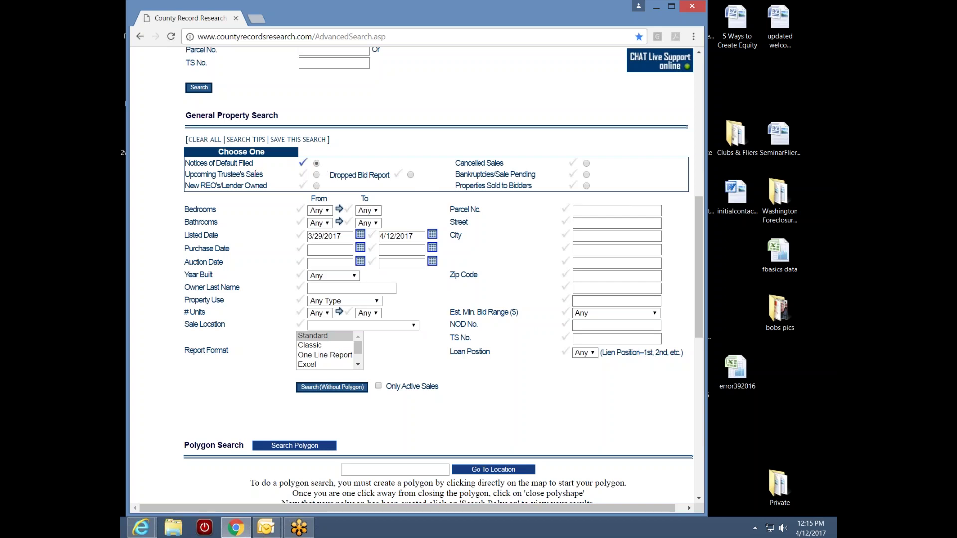
{"action": "mouse_move", "coordinate": [369, 175]}
{"action": "mouse_move", "coordinate": [232, 241]}
{"action": "mouse_move", "coordinate": [286, 243]}
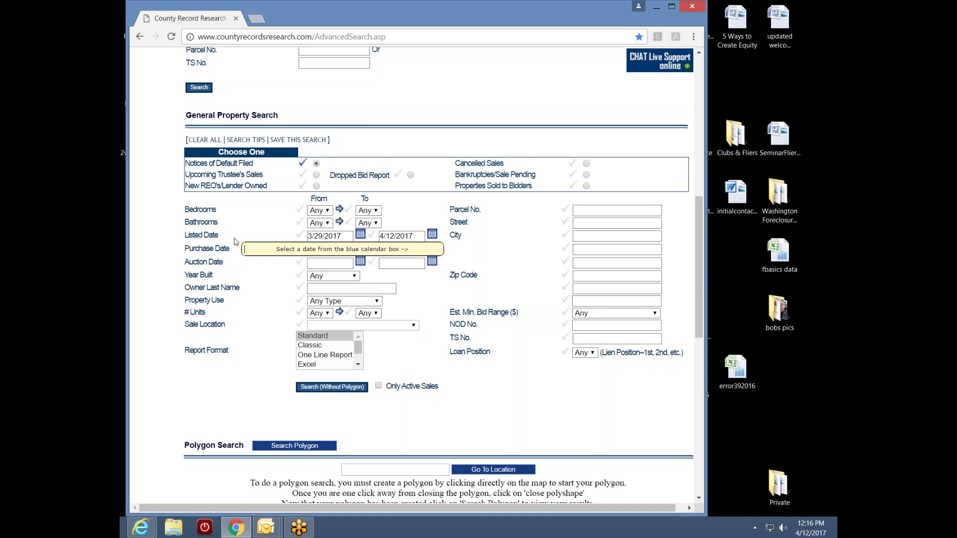
- Switch the Choose One search type to Upcoming Trustee's Sales
{"action": "left_click", "coordinate": [317, 176]}
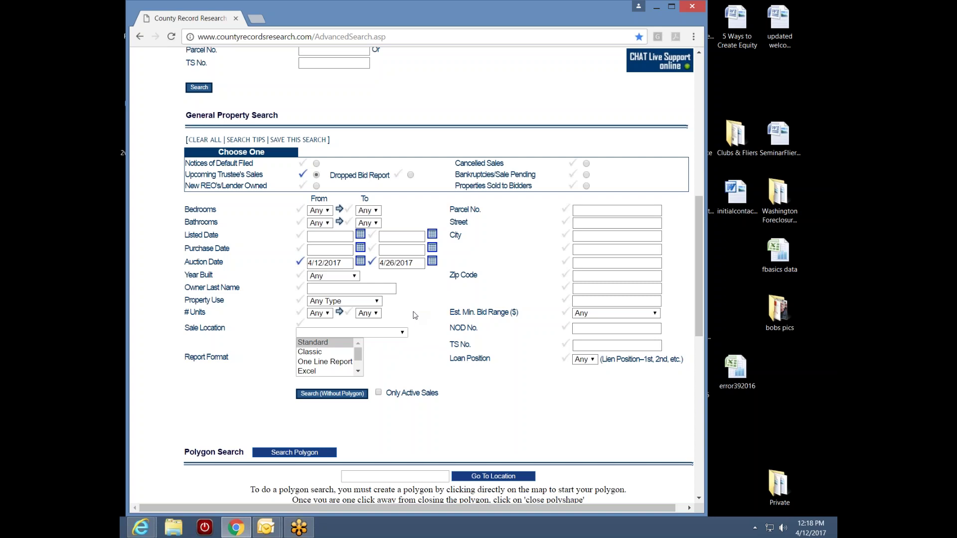
{"action": "left_click", "coordinate": [593, 237]}
{"action": "type", "text": "el cajon"}
{"action": "left_click", "coordinate": [531, 251]}
{"action": "left_click", "coordinate": [566, 236]}
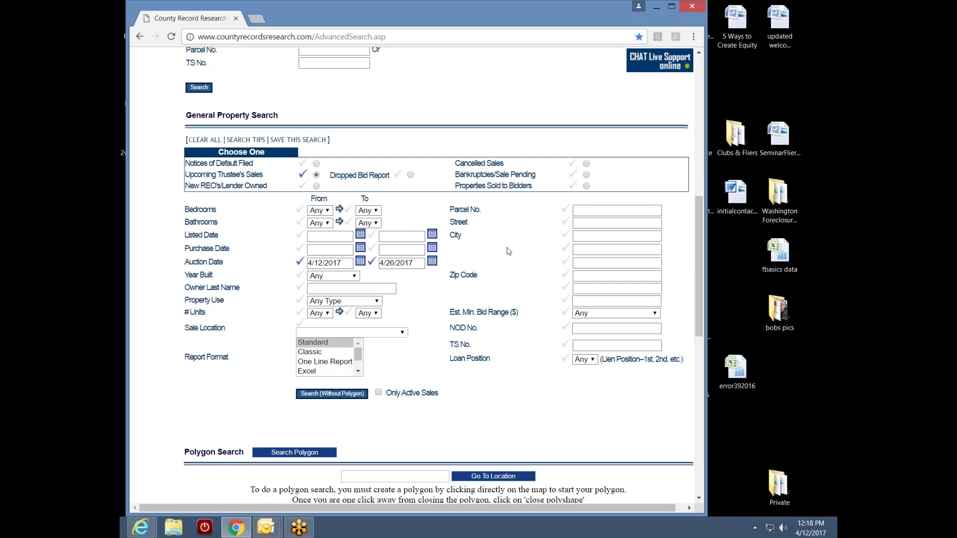
{"action": "left_click", "coordinate": [580, 236]}
{"action": "left_click", "coordinate": [584, 251]}
{"action": "left_click", "coordinate": [584, 262]}
{"action": "left_click", "coordinate": [584, 276]}
{"action": "left_click", "coordinate": [585, 288]}
{"action": "left_click", "coordinate": [584, 301]}
{"action": "left_click", "coordinate": [480, 255]}
- Set both the Auction Date From and To fields to April 14, 2017
{"action": "left_click", "coordinate": [361, 263]}
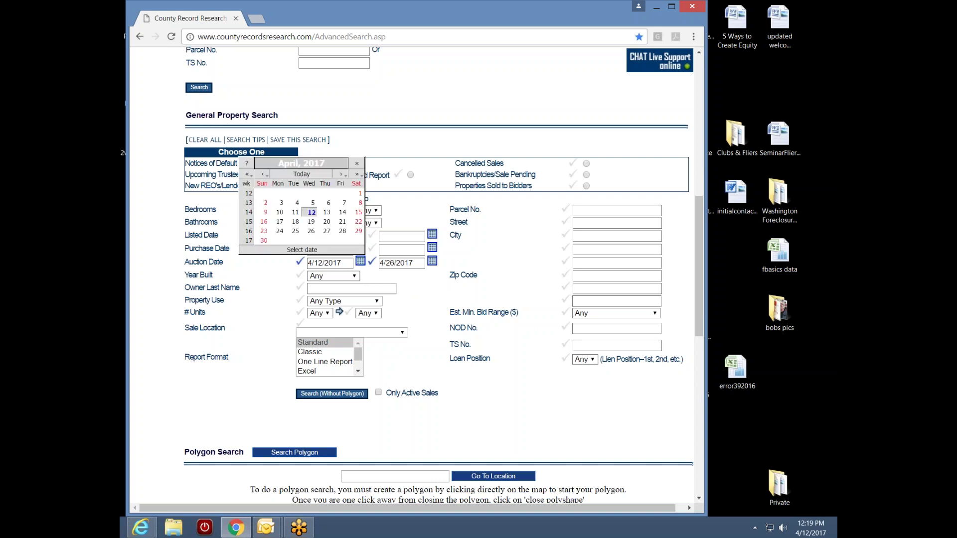
{"action": "left_click", "coordinate": [343, 213]}
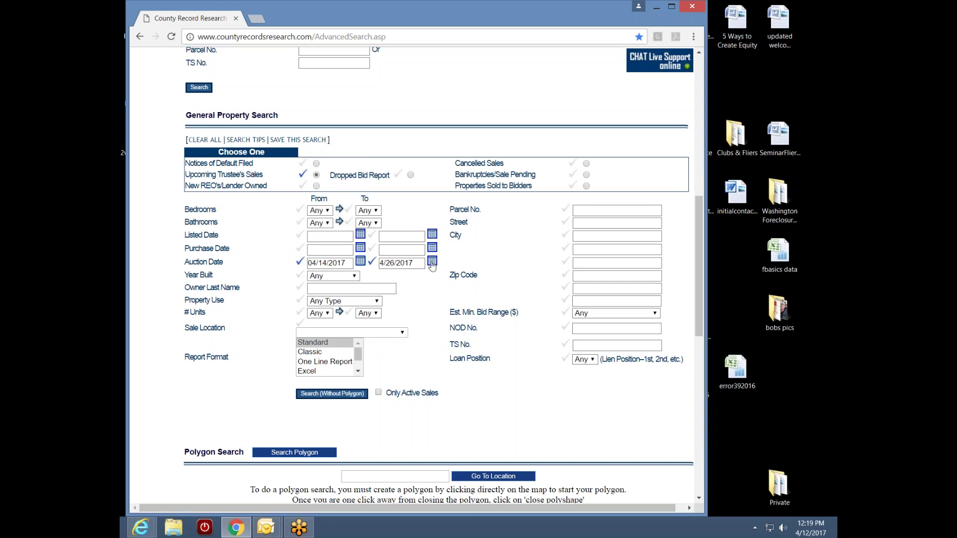
{"action": "left_click", "coordinate": [433, 262]}
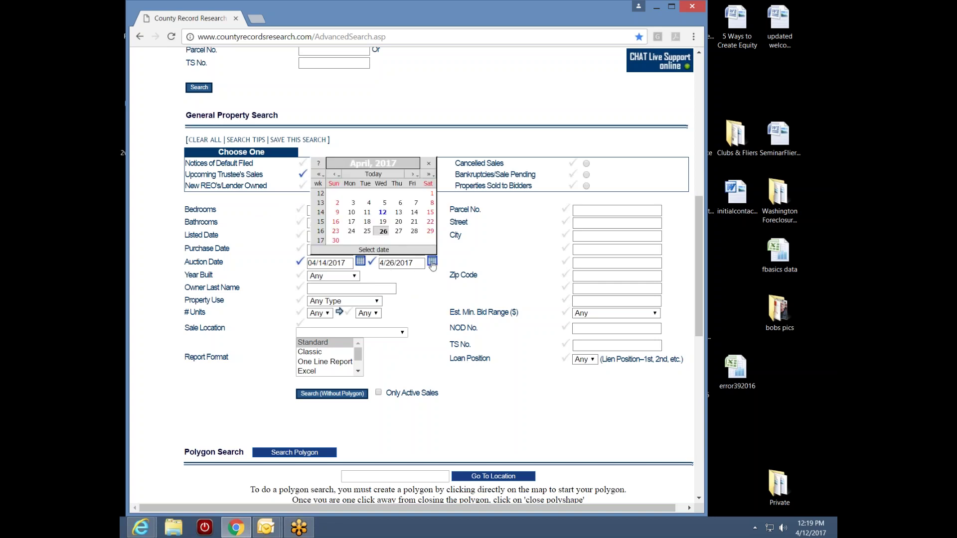
{"action": "left_click", "coordinate": [414, 213]}
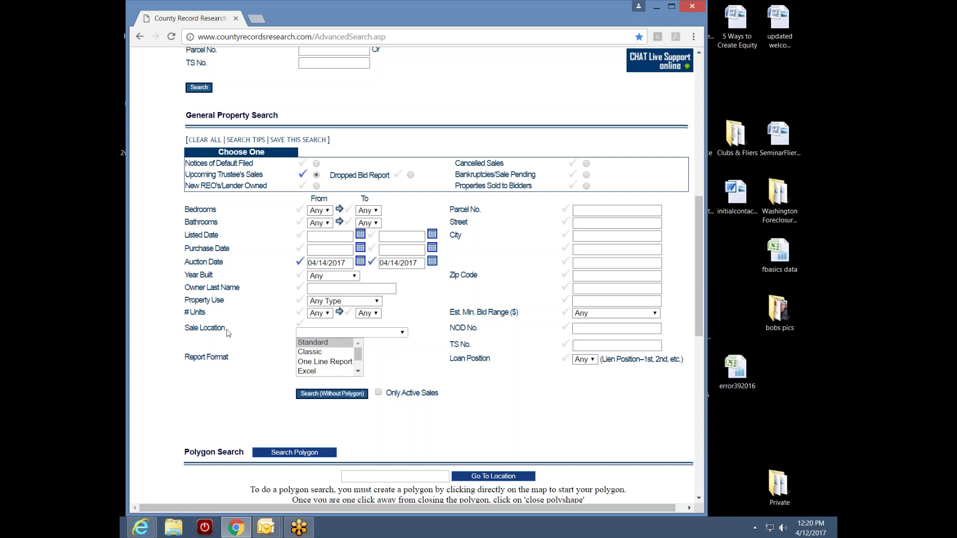
- Choose 250 E. MAIN STREET EL CAJON as the sale location
{"action": "left_click", "coordinate": [403, 333]}
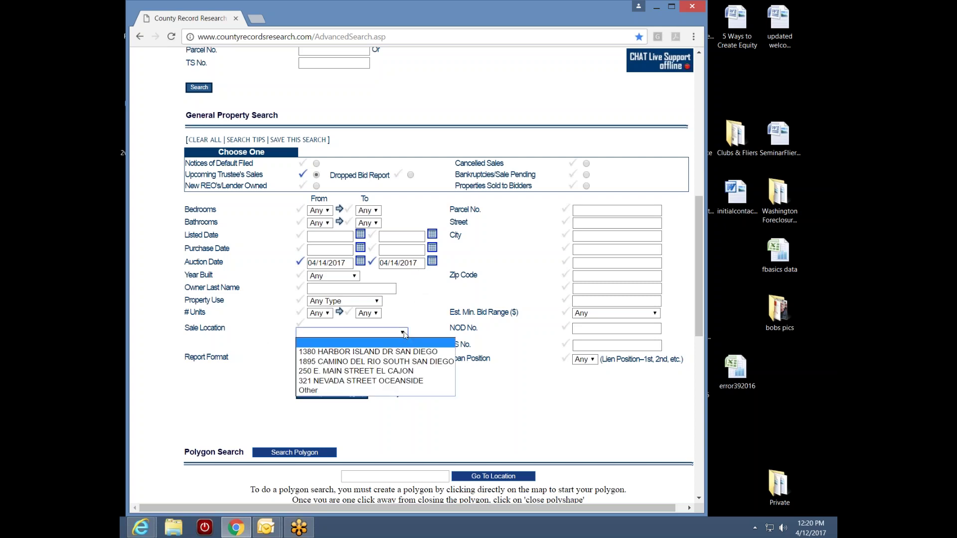
{"action": "left_click", "coordinate": [404, 371]}
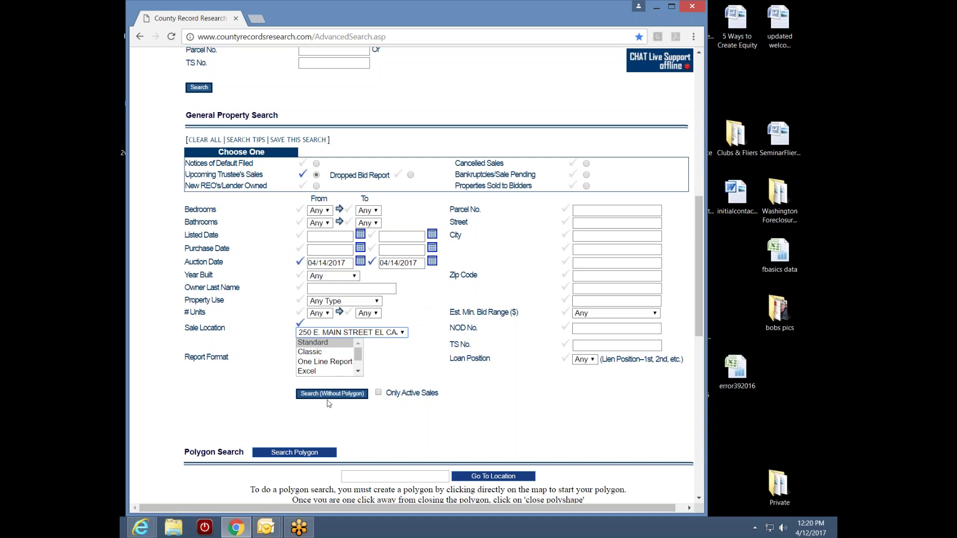
- Scroll to the Polygon Search map and pan it south toward San Diego and Chula Vista
{"action": "left_click_drag", "start_coordinate": [698, 310], "coordinate": [698, 343]}
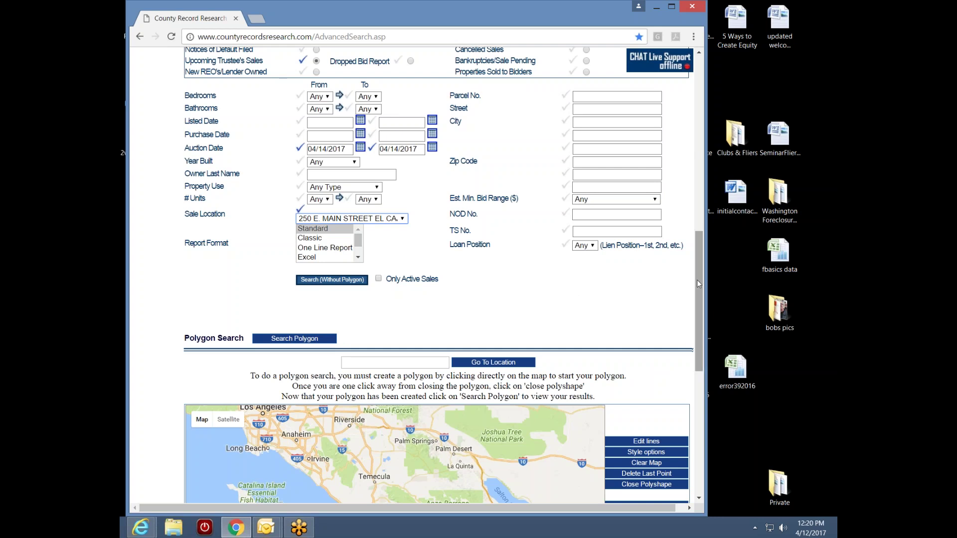
{"action": "left_click_drag", "start_coordinate": [698, 279], "coordinate": [700, 310]}
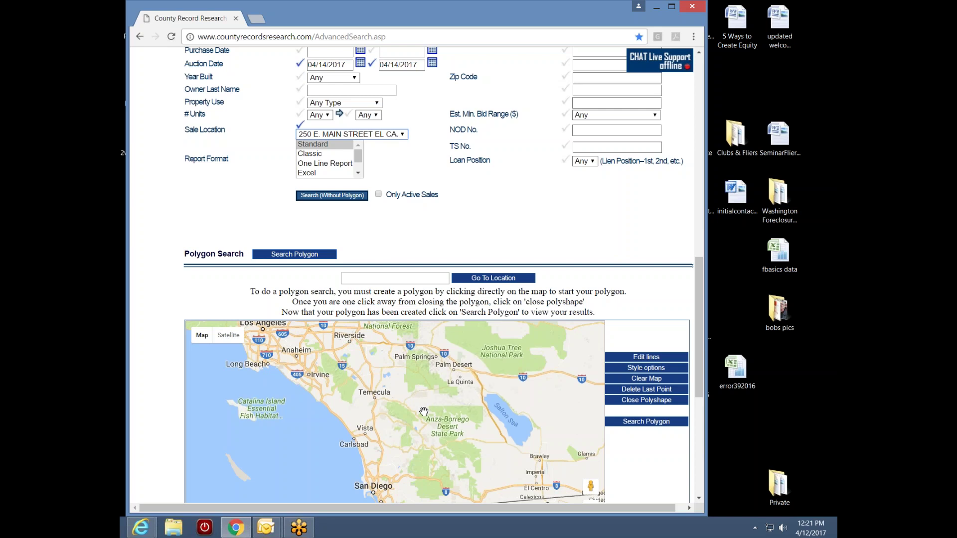
{"action": "left_click_drag", "start_coordinate": [429, 459], "coordinate": [455, 441]}
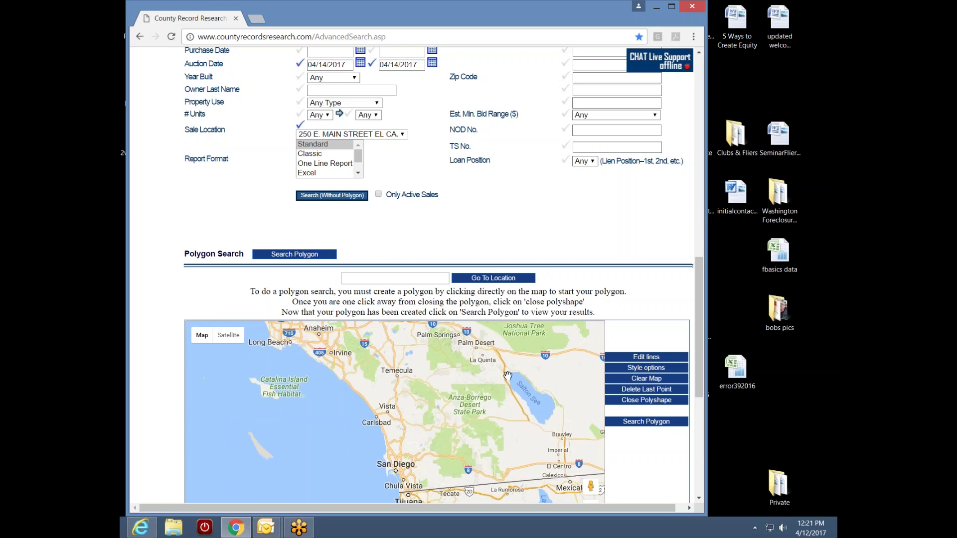
{"action": "left_click_drag", "start_coordinate": [696, 322], "coordinate": [701, 291]}
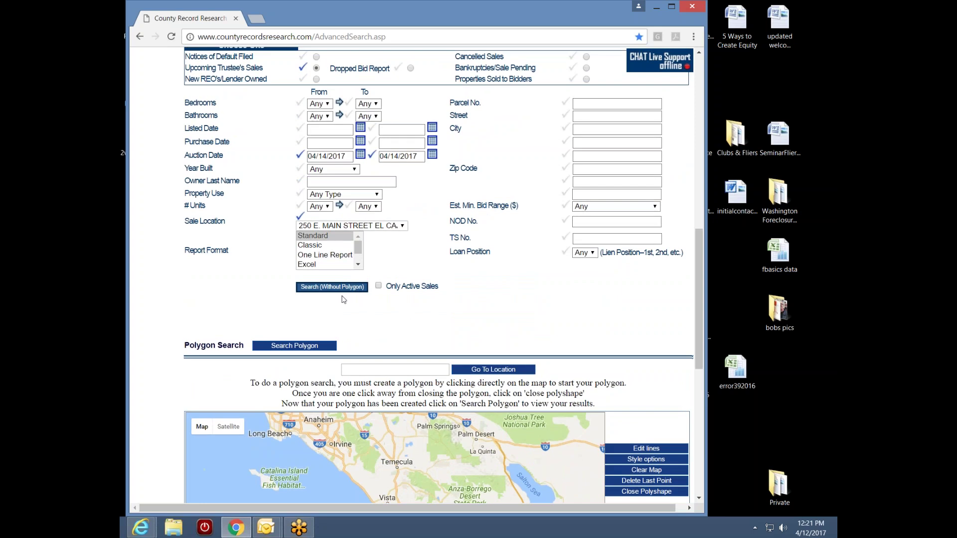
- Run the property search without a polygon, then revisit the advanced search form
{"action": "left_click", "coordinate": [329, 287]}
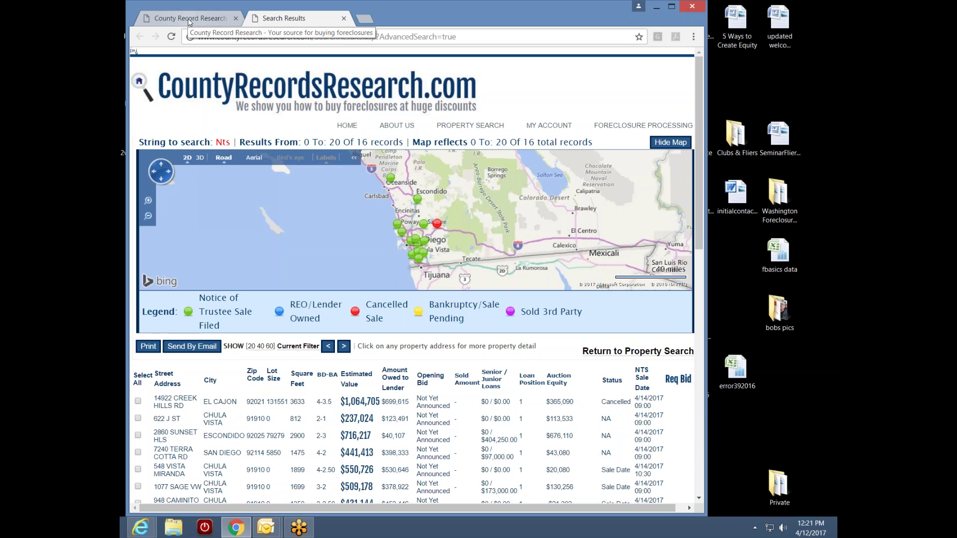
{"action": "left_click", "coordinate": [193, 18]}
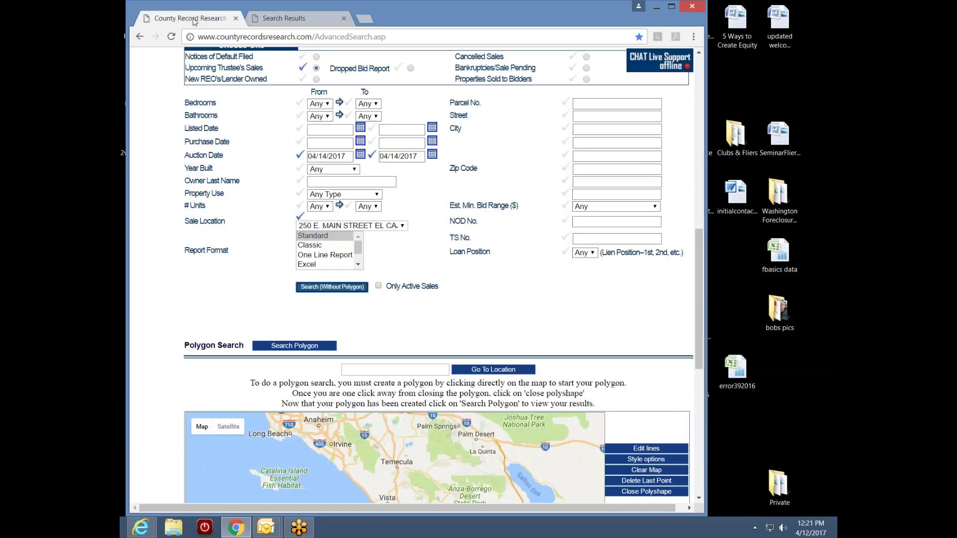
{"action": "left_click_drag", "start_coordinate": [696, 318], "coordinate": [719, 244]}
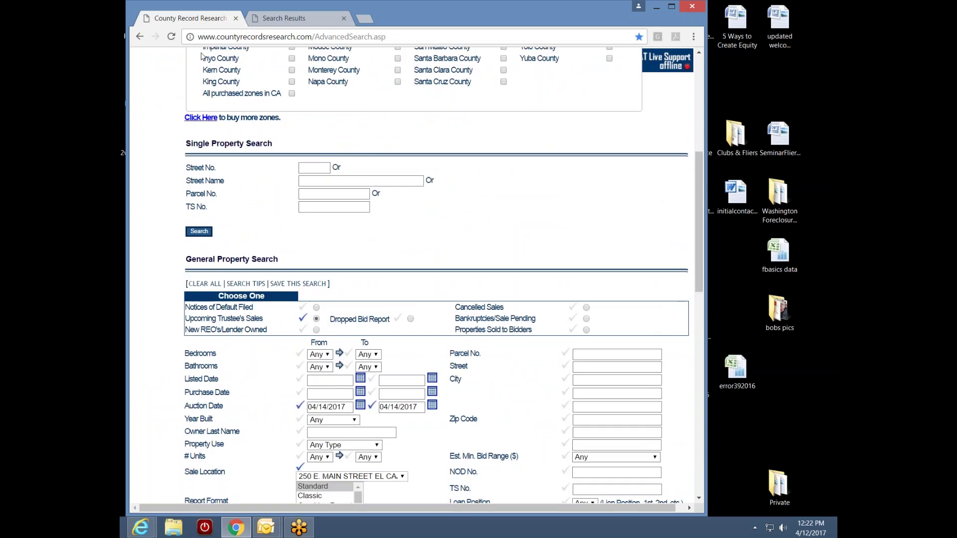
- Return to the results and review the 16 records and their San Diego map pins
{"action": "left_click", "coordinate": [293, 19]}
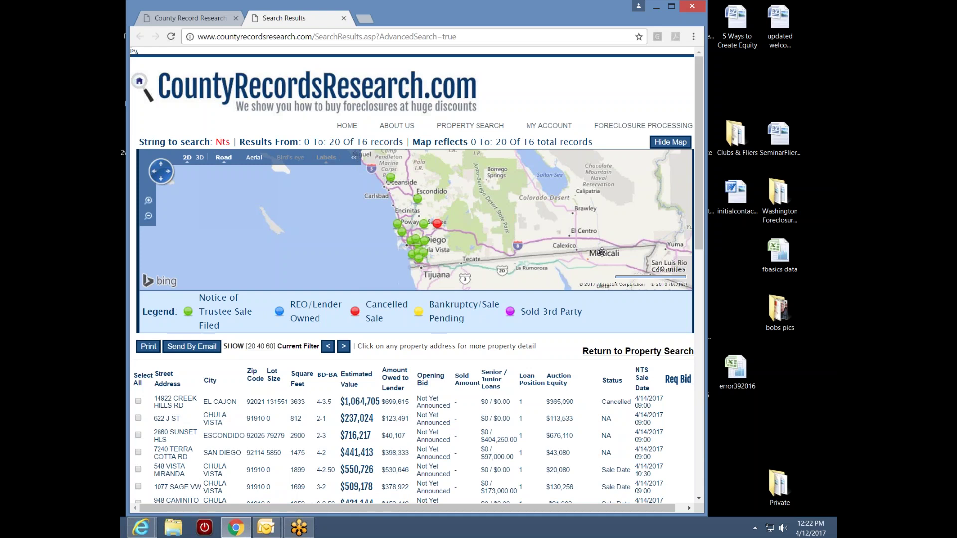
{"action": "scroll", "coordinate": [700, 240], "scroll_direction": "down", "scroll_amount": 1}
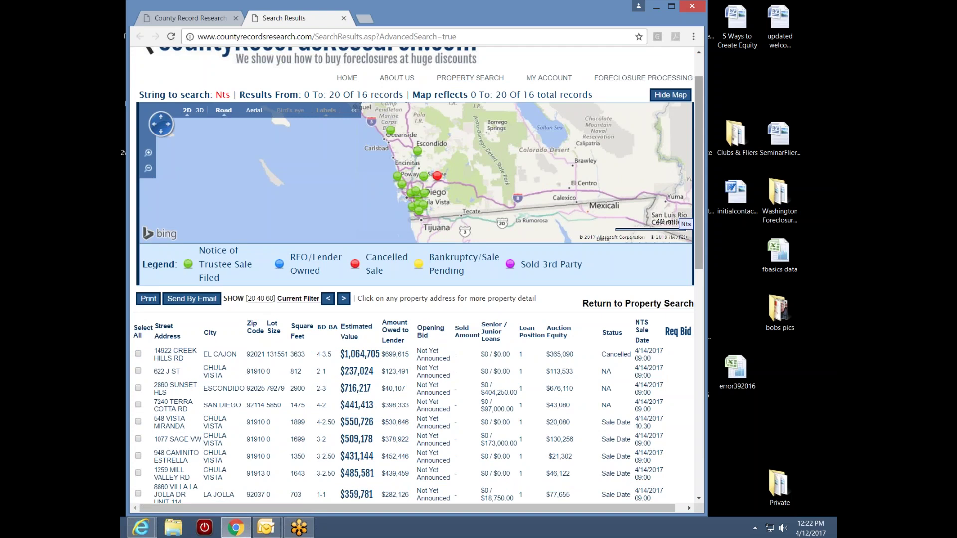
{"action": "scroll", "coordinate": [700, 226], "scroll_direction": "up", "scroll_amount": 1}
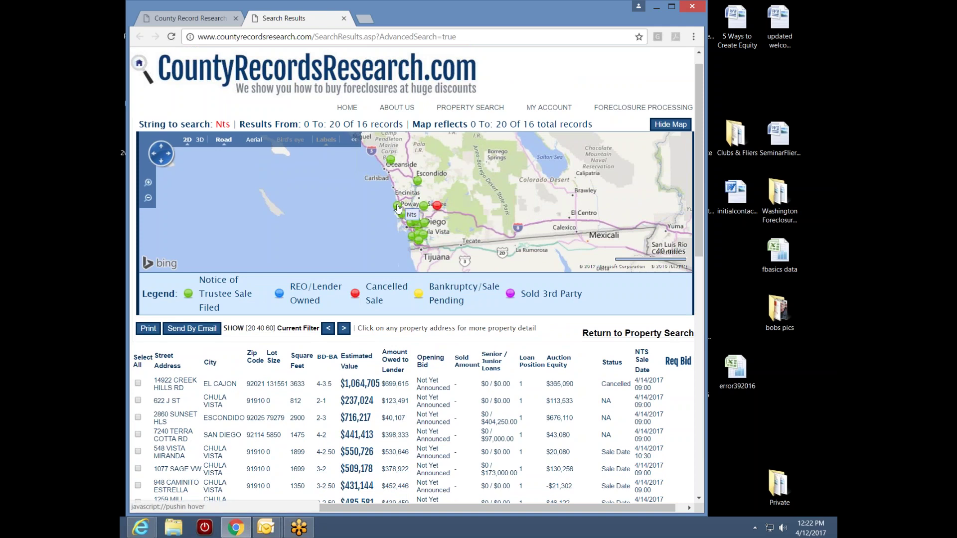
{"action": "mouse_move", "coordinate": [398, 209]}
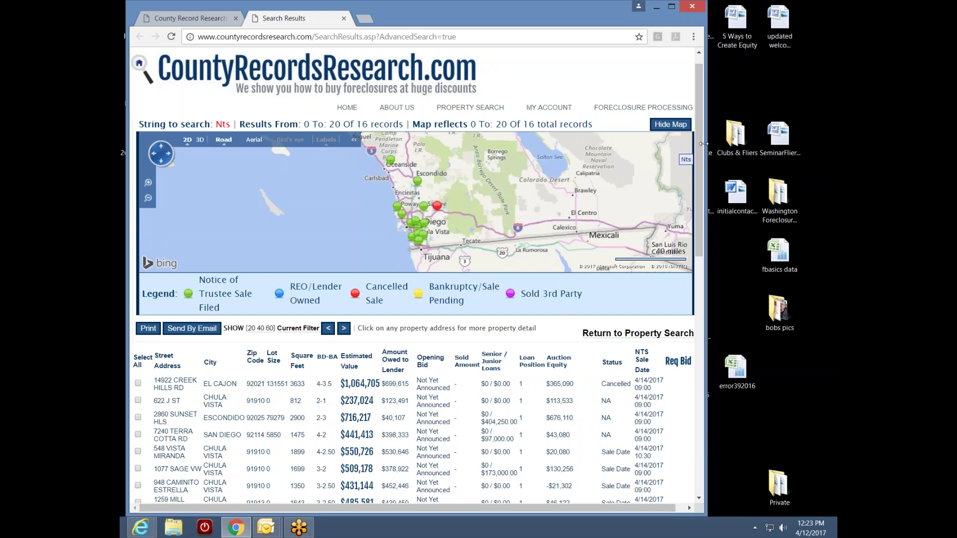
{"action": "left_click_drag", "start_coordinate": [700, 150], "coordinate": [696, 237]}
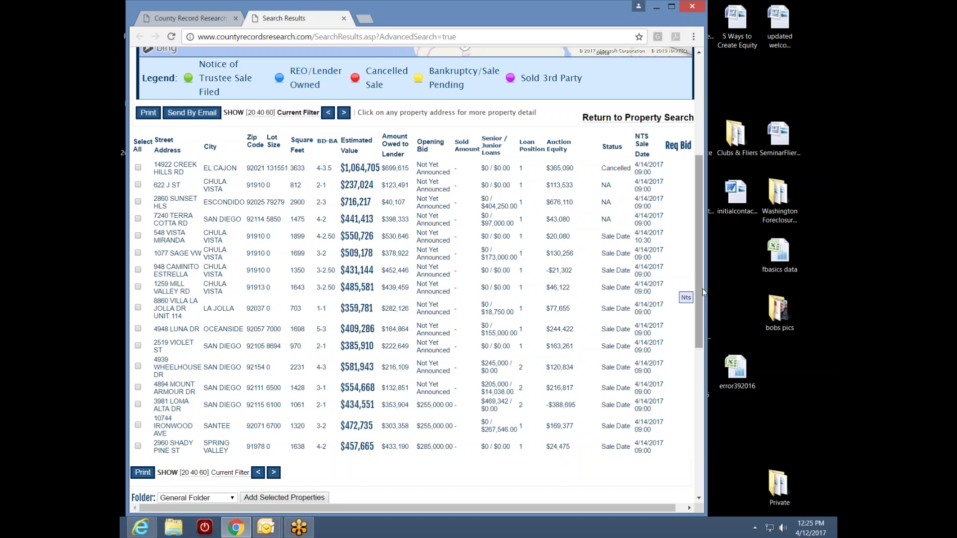
{"action": "scroll", "coordinate": [699, 297], "scroll_direction": "up", "scroll_amount": 4}
{"action": "scroll", "coordinate": [698, 218], "scroll_direction": "down", "scroll_amount": 5}
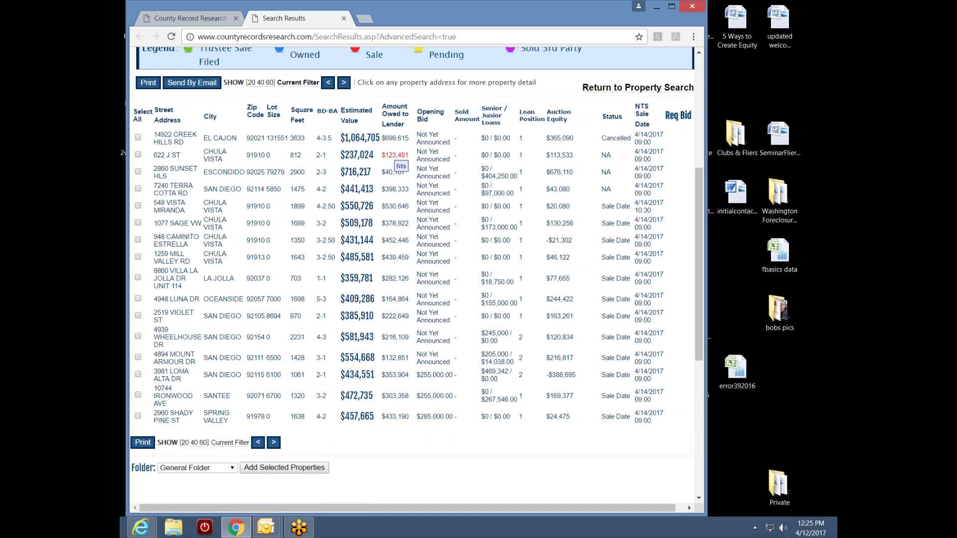
{"action": "mouse_move", "coordinate": [572, 157]}
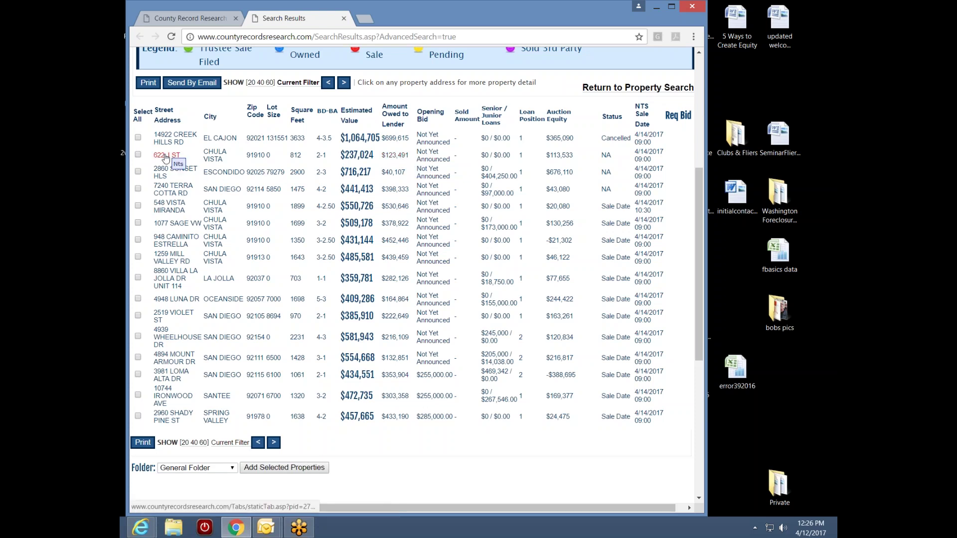
{"action": "left_click", "coordinate": [165, 158]}
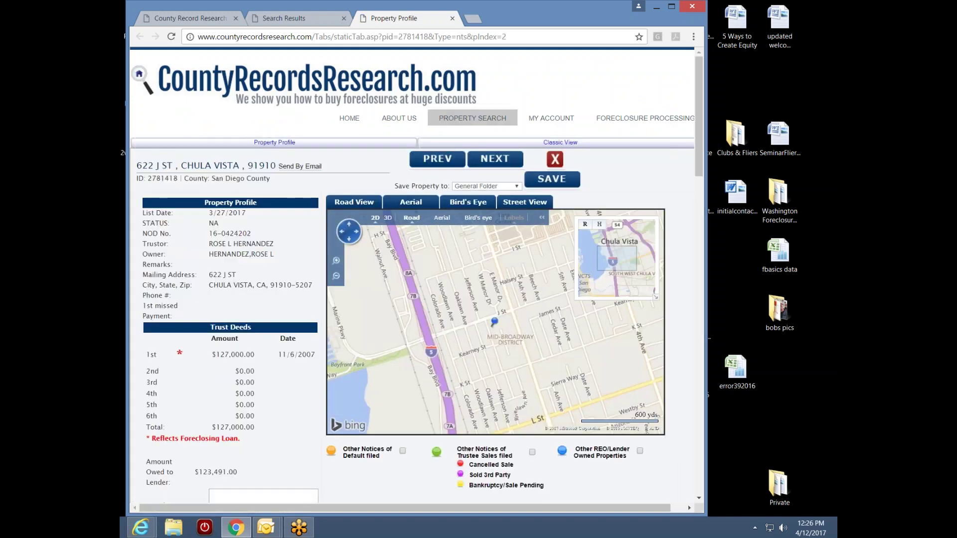
{"action": "left_click_drag", "start_coordinate": [699, 145], "coordinate": [699, 167]}
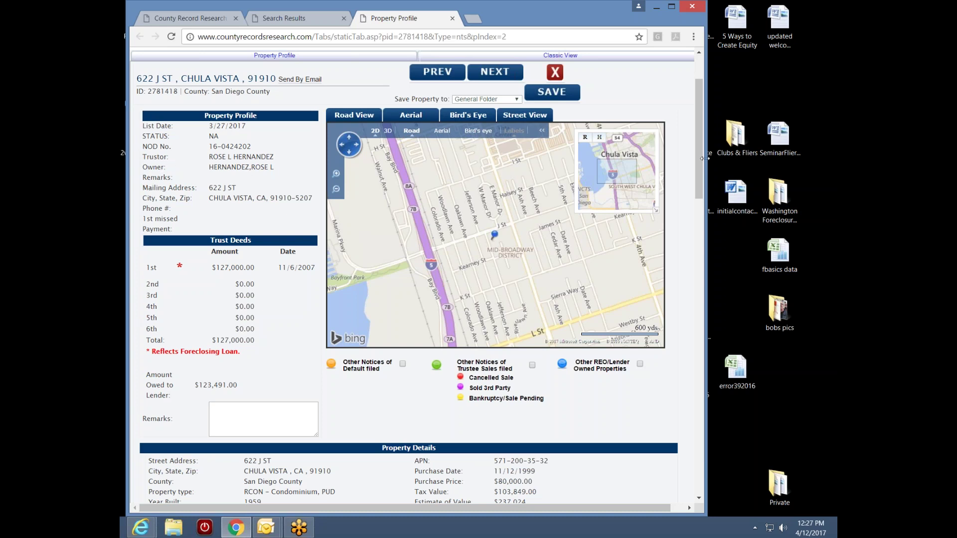
{"action": "left_click_drag", "start_coordinate": [699, 166], "coordinate": [694, 180]}
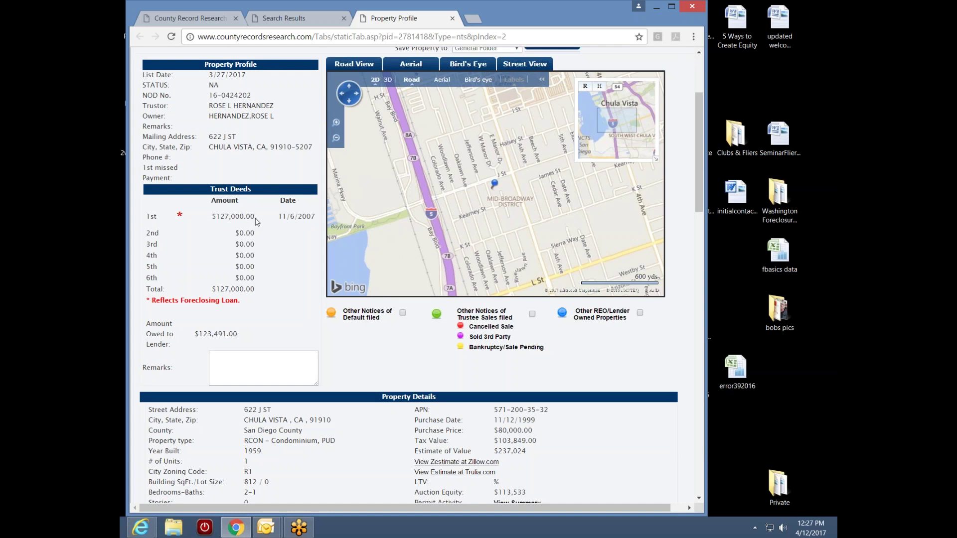
{"action": "left_click_drag", "start_coordinate": [700, 208], "coordinate": [701, 224]}
{"action": "left_click_drag", "start_coordinate": [533, 352], "coordinate": [493, 351]}
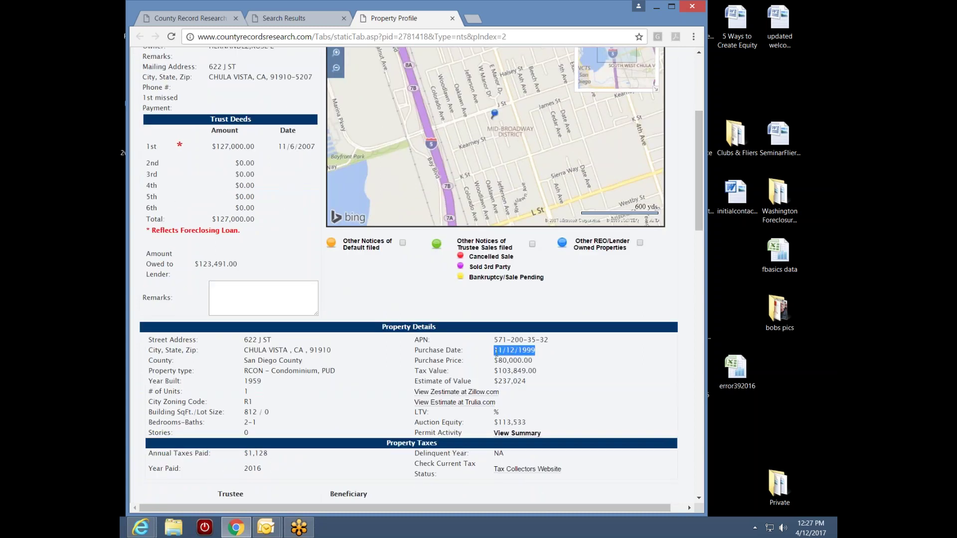
{"action": "left_click", "coordinate": [547, 355]}
{"action": "left_click_drag", "start_coordinate": [255, 147], "coordinate": [215, 154]}
{"action": "left_click", "coordinate": [262, 162]}
{"action": "left_click_drag", "start_coordinate": [542, 357], "coordinate": [523, 351]}
{"action": "left_click_drag", "start_coordinate": [257, 146], "coordinate": [212, 146]}
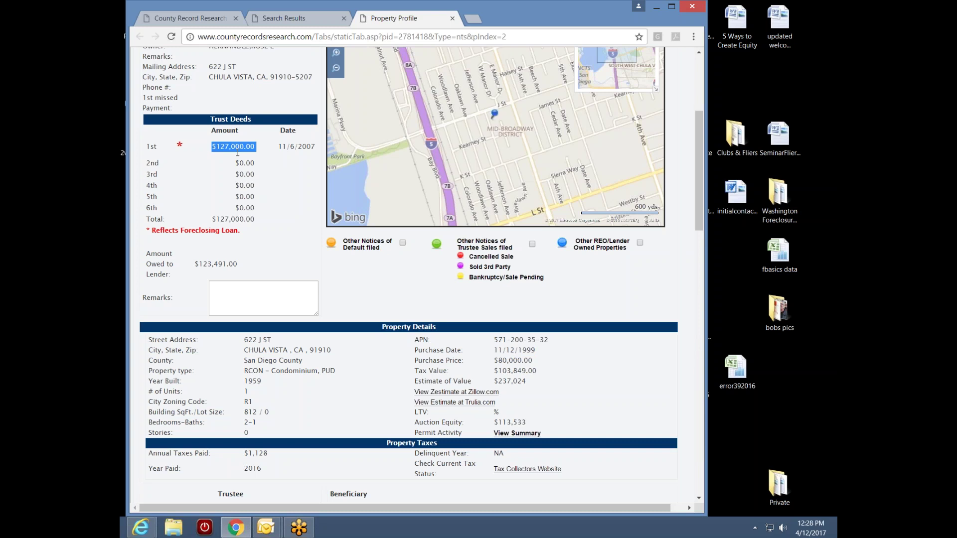
{"action": "left_click", "coordinate": [258, 173]}
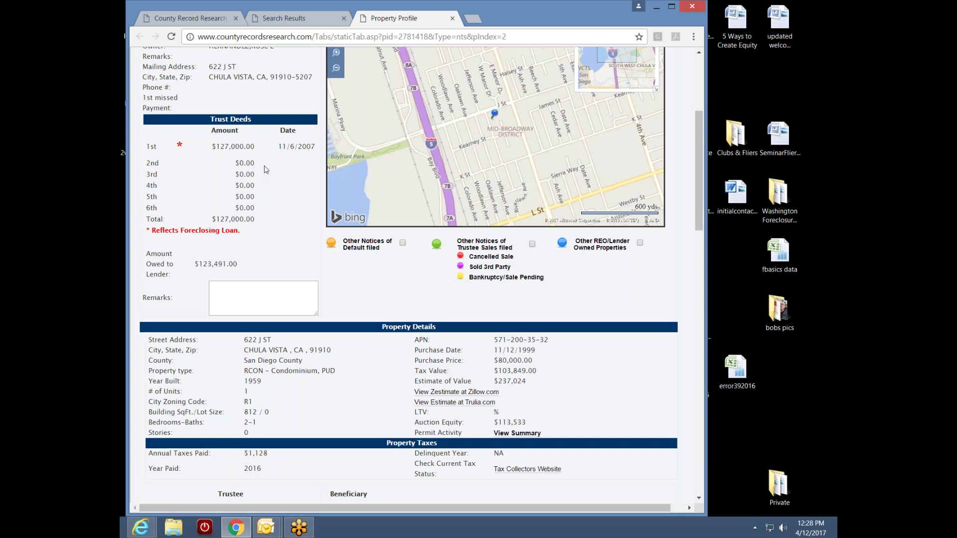
{"action": "left_click_drag", "start_coordinate": [696, 220], "coordinate": [696, 226]}
{"action": "left_click_drag", "start_coordinate": [528, 360], "coordinate": [493, 361]}
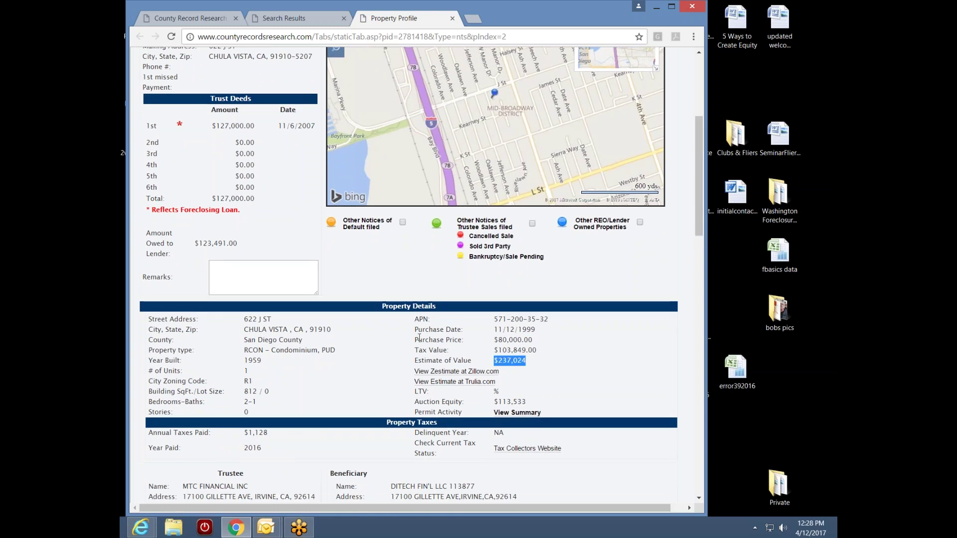
{"action": "left_click_drag", "start_coordinate": [239, 244], "coordinate": [192, 248]}
{"action": "left_click", "coordinate": [245, 249]}
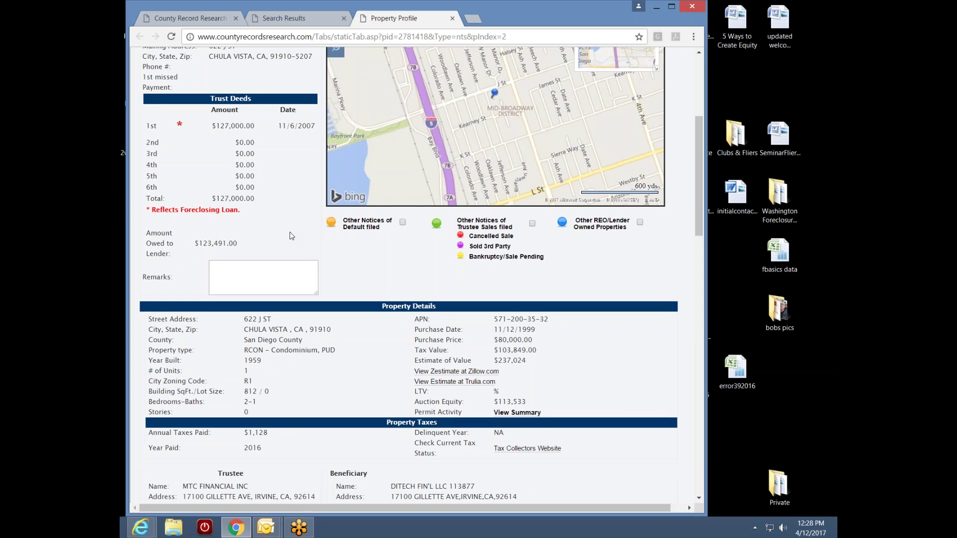
{"action": "left_click_drag", "start_coordinate": [699, 180], "coordinate": [683, 257]}
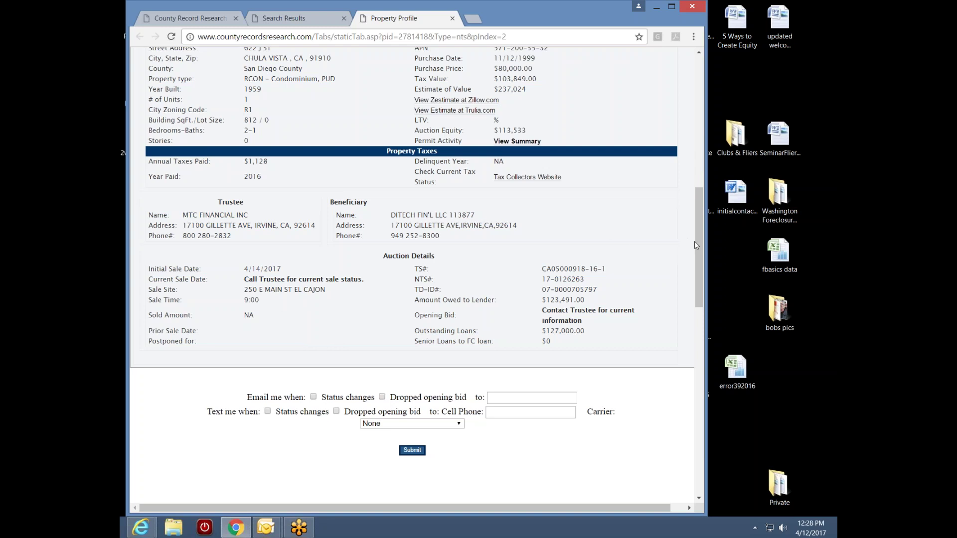
- Tick the 'Status changes' e-mail alert and enter the recipient's e-mail address in 'to:'
{"action": "scroll", "coordinate": [699, 243], "scroll_direction": "down", "scroll_amount": 3}
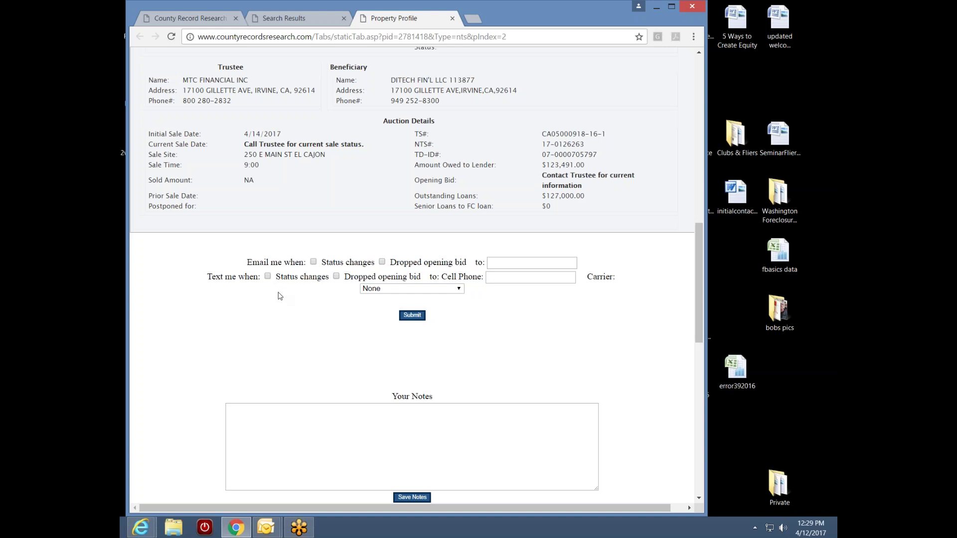
{"action": "left_click", "coordinate": [314, 263]}
{"action": "left_click", "coordinate": [531, 267]}
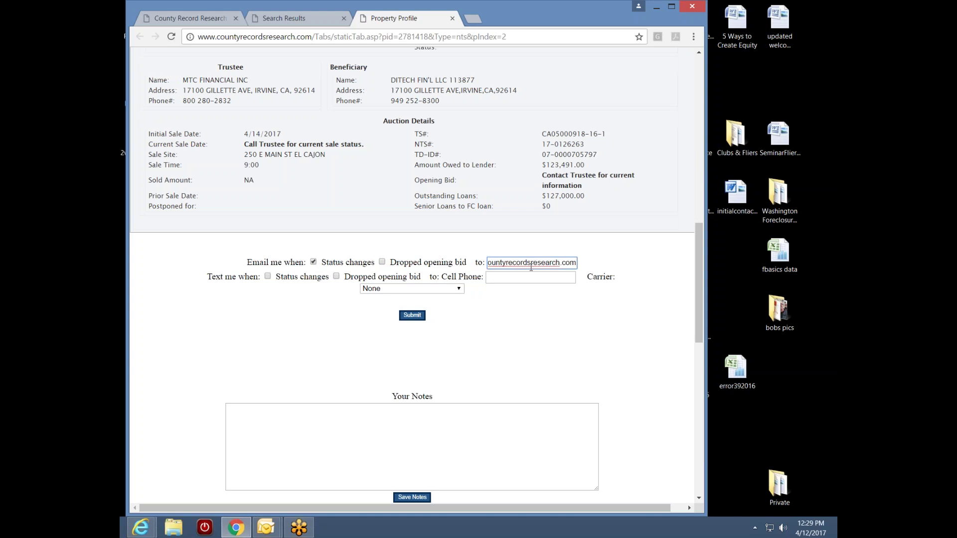
{"action": "left_click", "coordinate": [529, 263]}
{"action": "key", "text": "Left"}
{"action": "key", "text": "Left"}
{"action": "key", "text": "Left"}
{"action": "key", "text": "Left"}
{"action": "key", "text": "Left"}
{"action": "key", "text": "Left"}
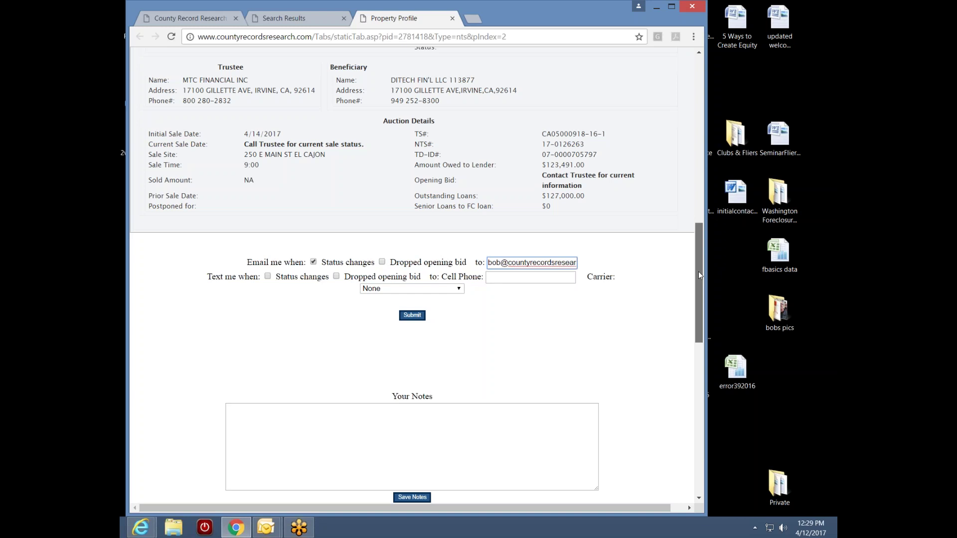
{"action": "scroll", "coordinate": [699, 274], "scroll_direction": "up", "scroll_amount": 1}
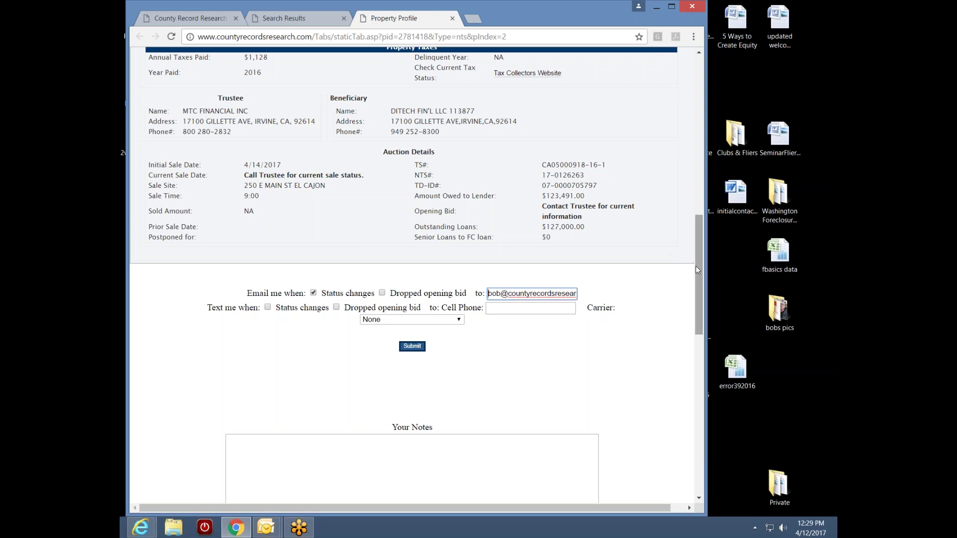
{"action": "left_click_drag", "start_coordinate": [696, 266], "coordinate": [716, 155]}
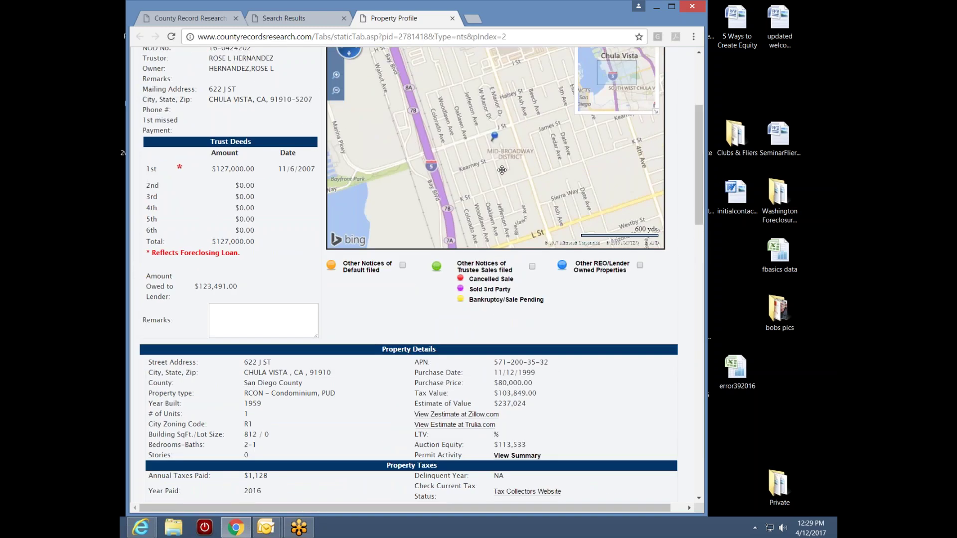
{"action": "left_click_drag", "start_coordinate": [396, 190], "coordinate": [440, 171]}
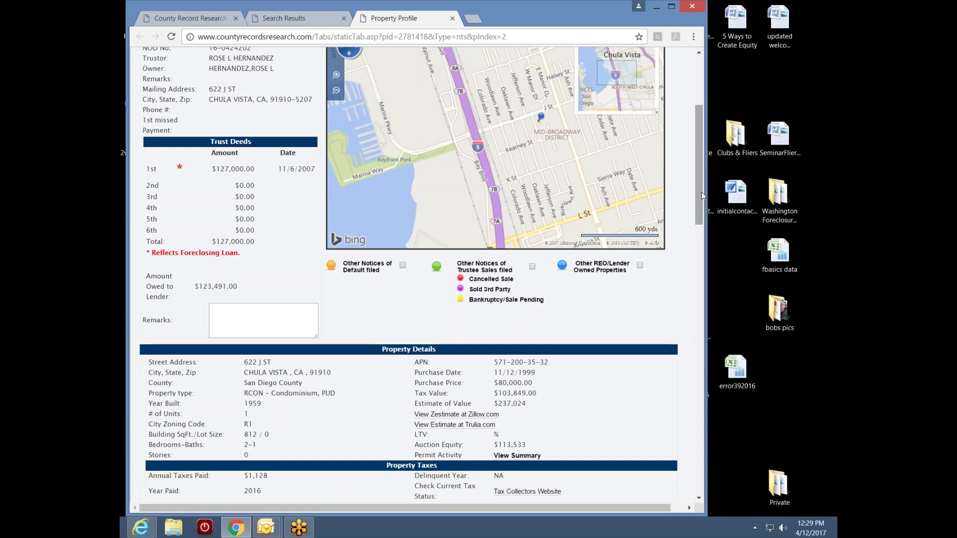
{"action": "left_click_drag", "start_coordinate": [702, 197], "coordinate": [690, 283]}
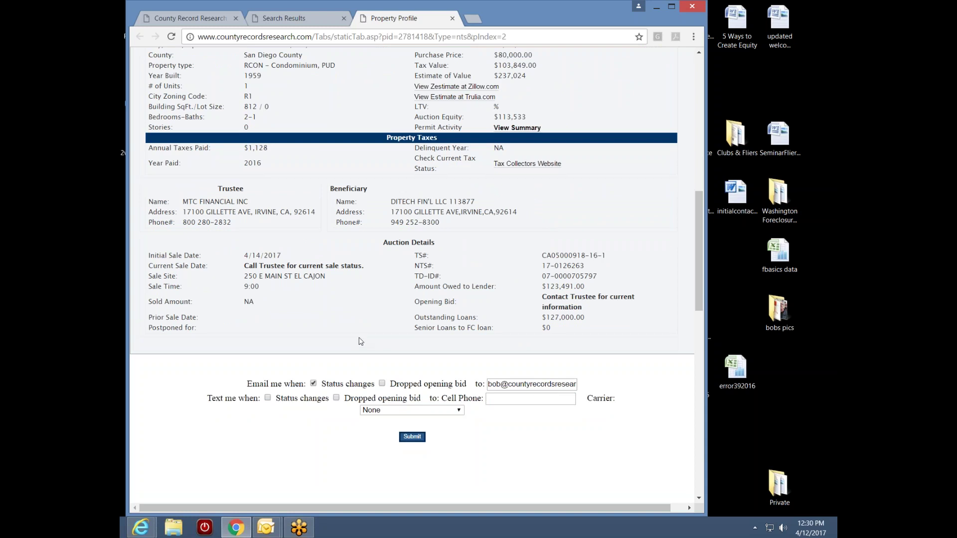
{"action": "left_click_drag", "start_coordinate": [699, 297], "coordinate": [714, 196]}
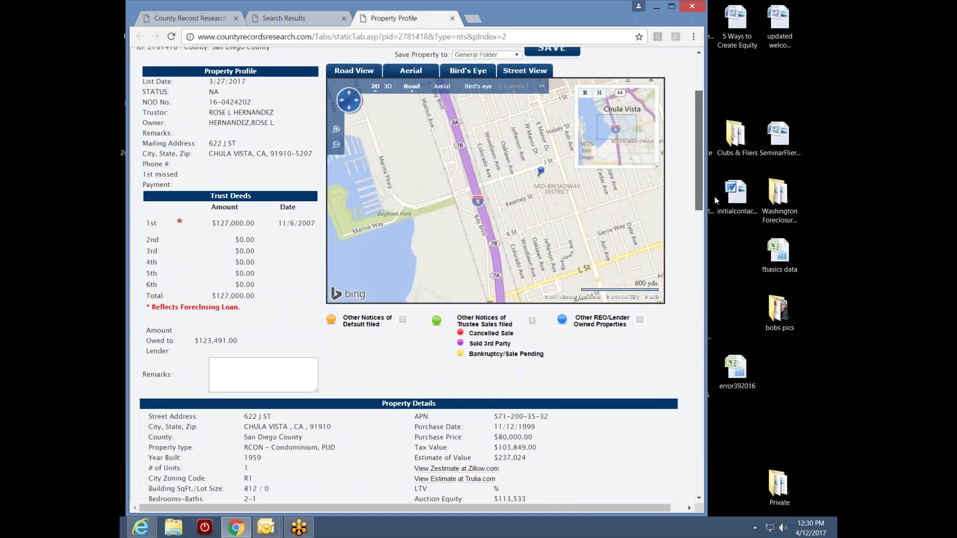
{"action": "left_click_drag", "start_coordinate": [255, 88], "coordinate": [219, 89]}
{"action": "left_click", "coordinate": [253, 172]}
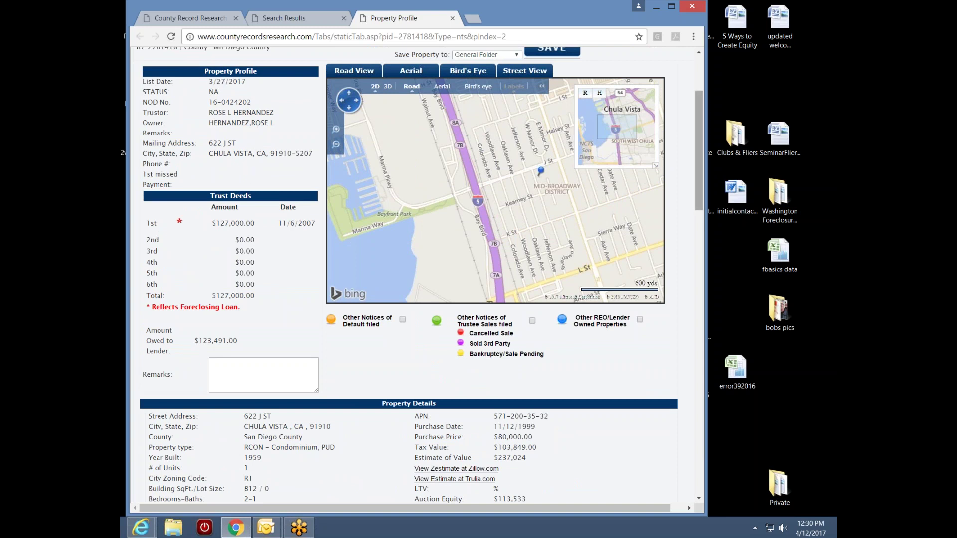
{"action": "left_click_drag", "start_coordinate": [697, 194], "coordinate": [693, 234]}
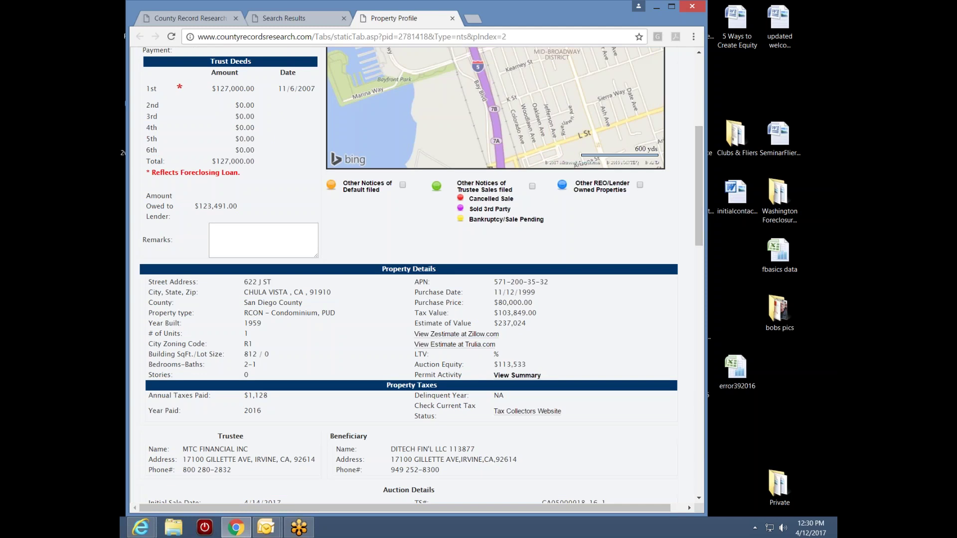
{"action": "left_click_drag", "start_coordinate": [701, 222], "coordinate": [698, 312]}
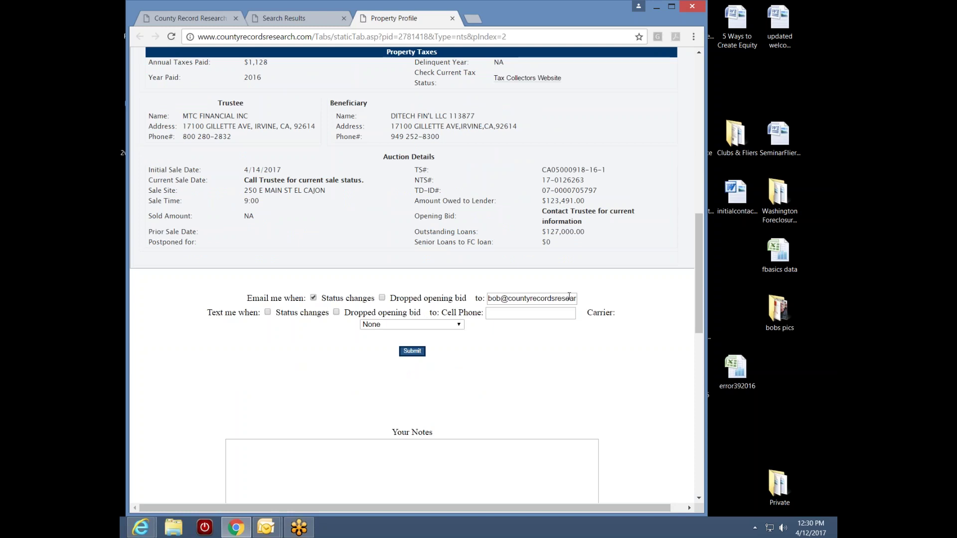
{"action": "left_click", "coordinate": [413, 351]}
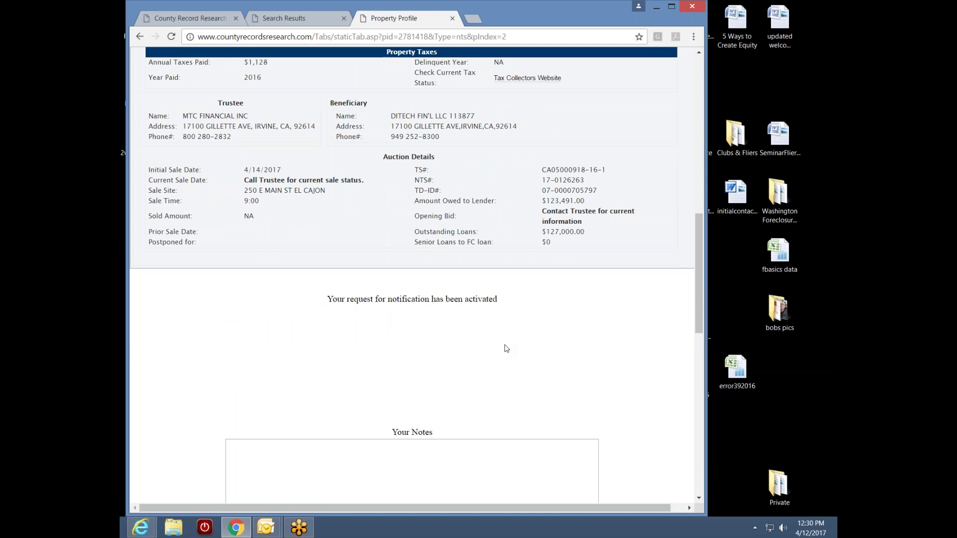
{"action": "left_click_drag", "start_coordinate": [698, 301], "coordinate": [692, 153]}
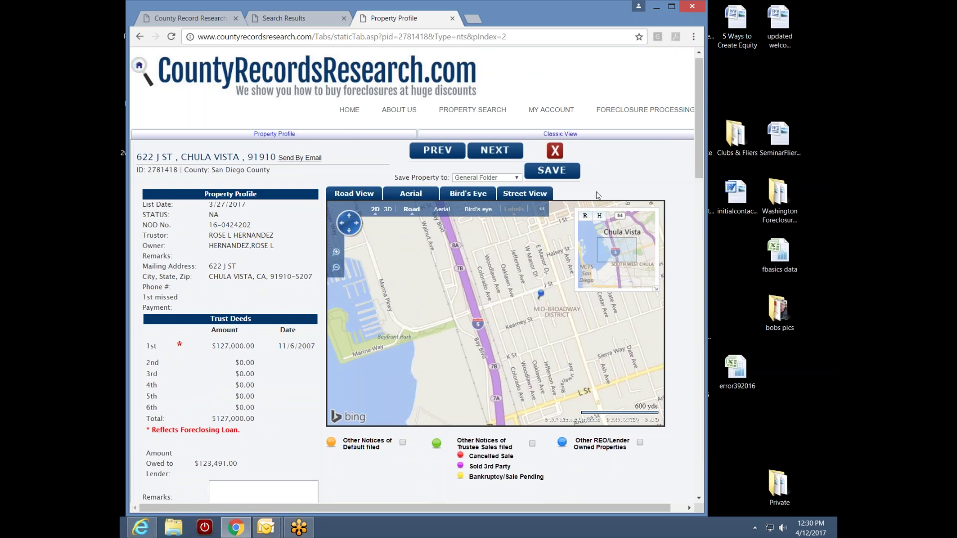
{"action": "left_click", "coordinate": [517, 179]}
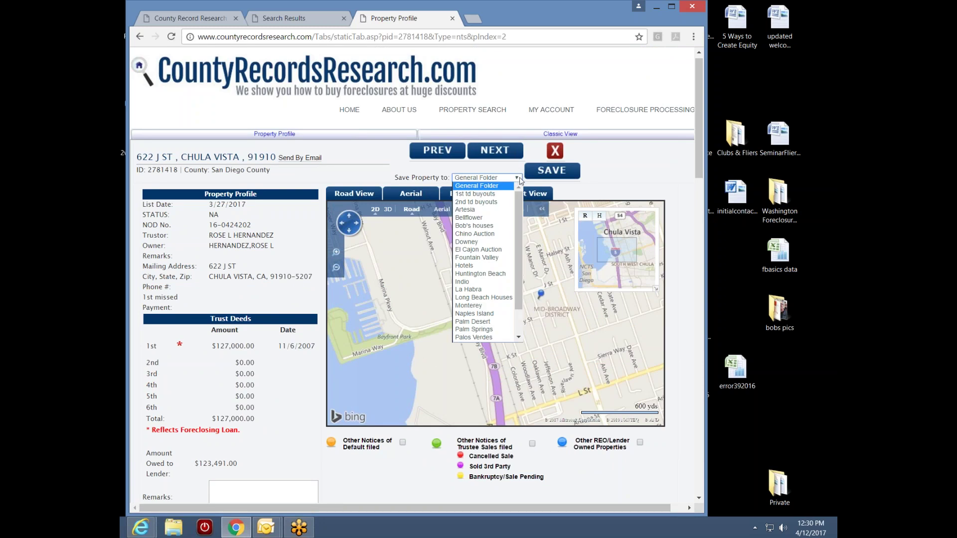
{"action": "left_click", "coordinate": [499, 249]}
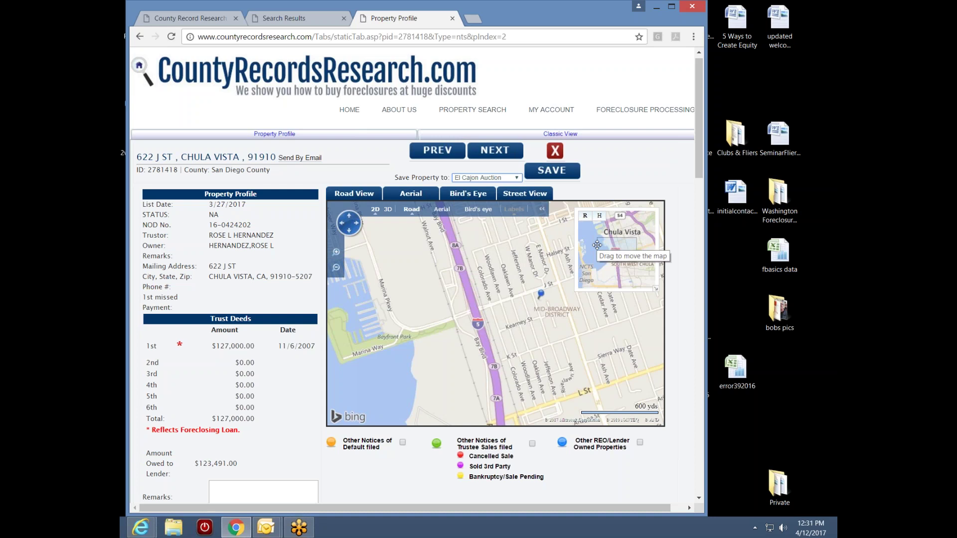
{"action": "left_click", "coordinate": [552, 171]}
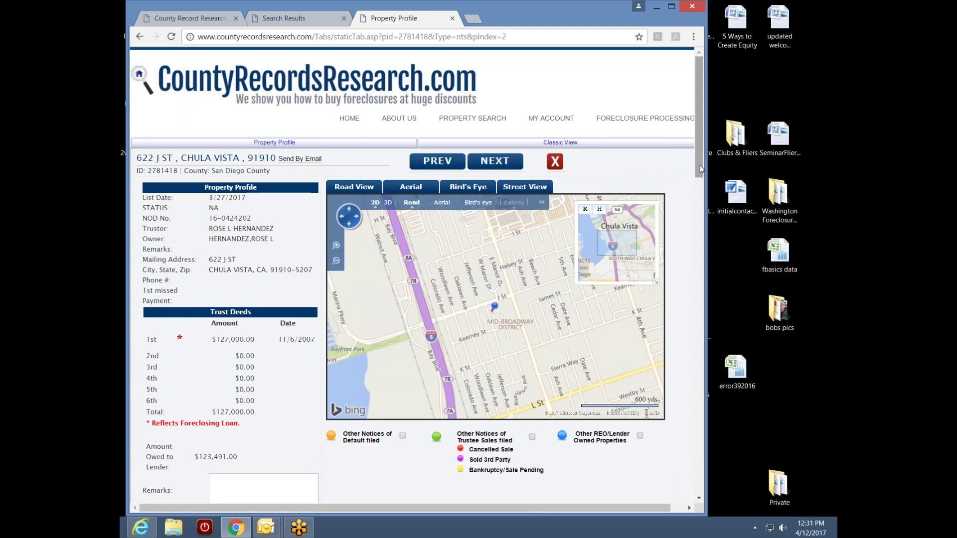
{"action": "left_click_drag", "start_coordinate": [700, 165], "coordinate": [675, 362]}
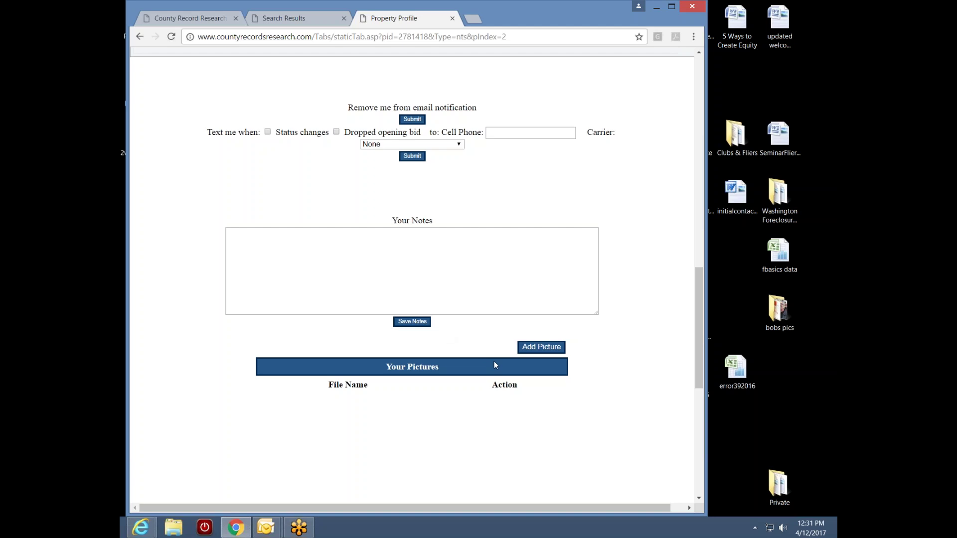
{"action": "left_click_drag", "start_coordinate": [697, 345], "coordinate": [689, 127]}
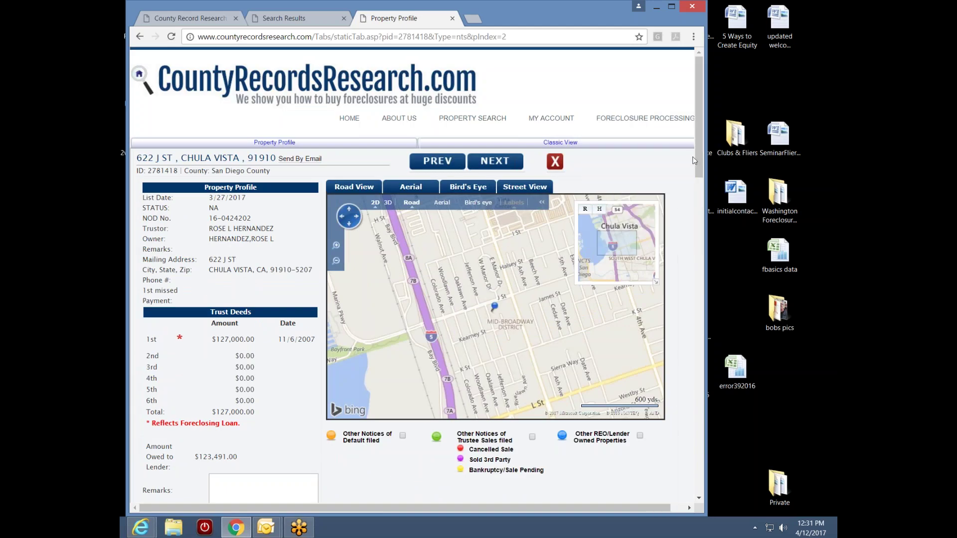
{"action": "left_click_drag", "start_coordinate": [700, 170], "coordinate": [698, 197]}
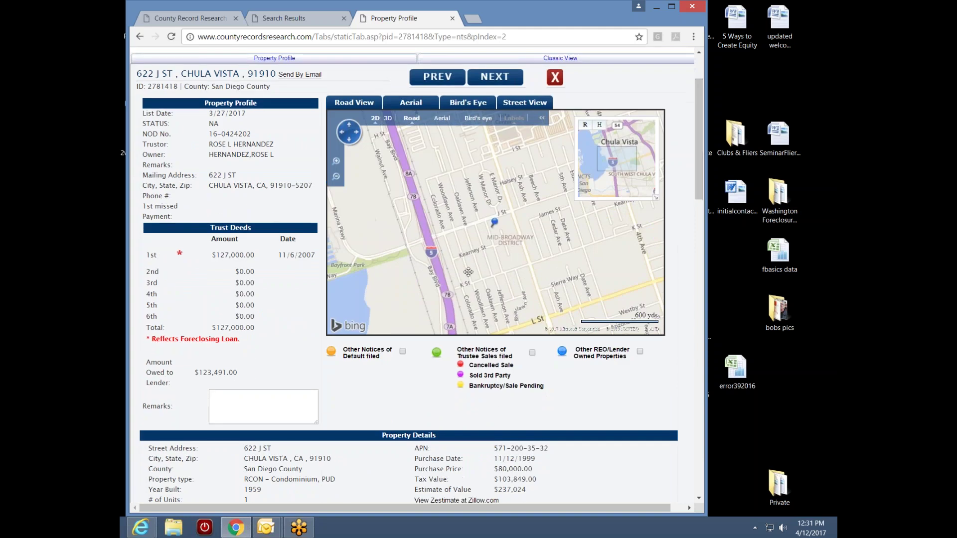
{"action": "scroll", "coordinate": [477, 278], "scroll_direction": "up", "scroll_amount": 2}
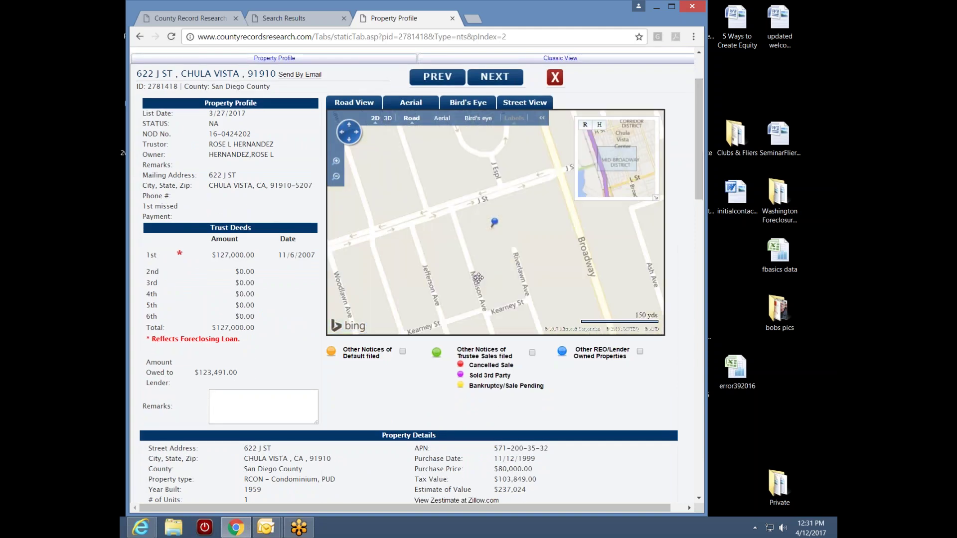
{"action": "left_click", "coordinate": [336, 178]}
{"action": "left_click", "coordinate": [336, 178]}
{"action": "scroll", "coordinate": [499, 280], "scroll_direction": "up", "scroll_amount": 1}
{"action": "scroll", "coordinate": [500, 281], "scroll_direction": "up", "scroll_amount": 3}
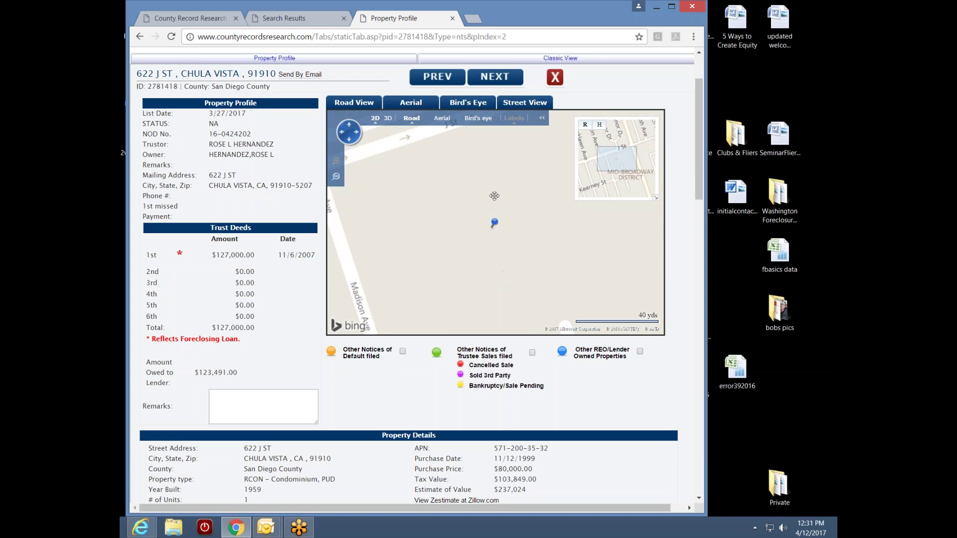
- Switch to bird's eye aerial imagery and pan around J St until Madison is visible
{"action": "left_click", "coordinate": [479, 118]}
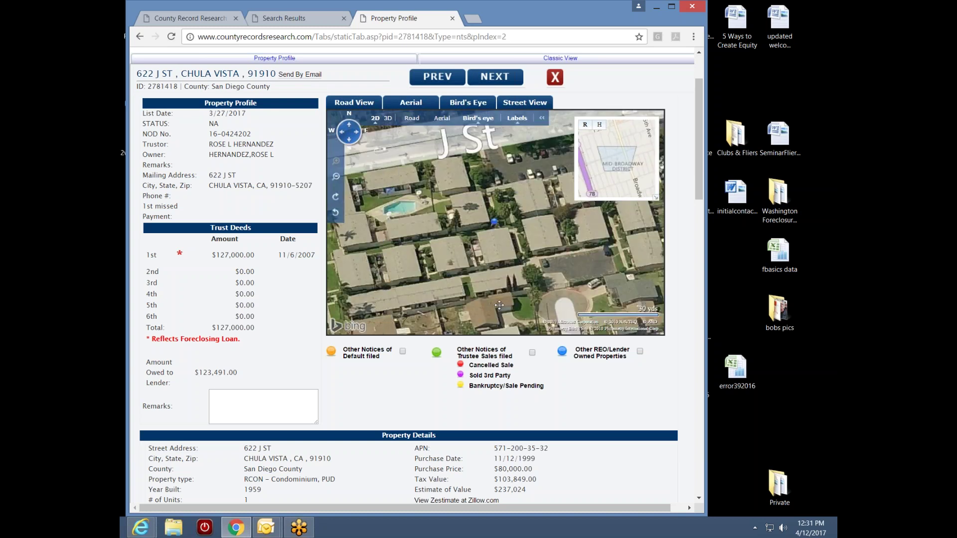
{"action": "left_click_drag", "start_coordinate": [484, 251], "coordinate": [543, 256]}
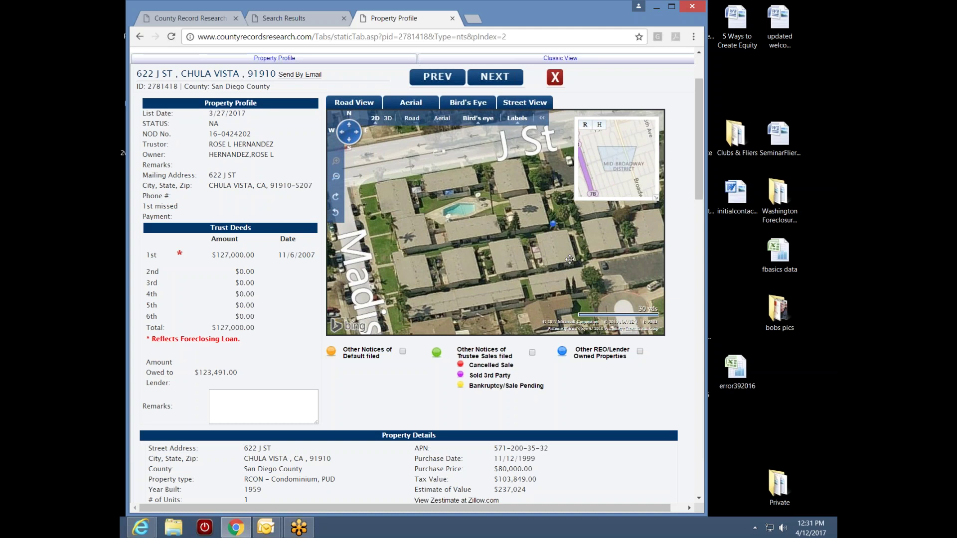
{"action": "left_click_drag", "start_coordinate": [552, 236], "coordinate": [584, 266]}
{"action": "mouse_move", "coordinate": [505, 265]}
{"action": "left_mouse_down"}
{"action": "mouse_move", "coordinate": [570, 244]}
{"action": "mouse_move", "coordinate": [515, 257]}
{"action": "left_mouse_up"}
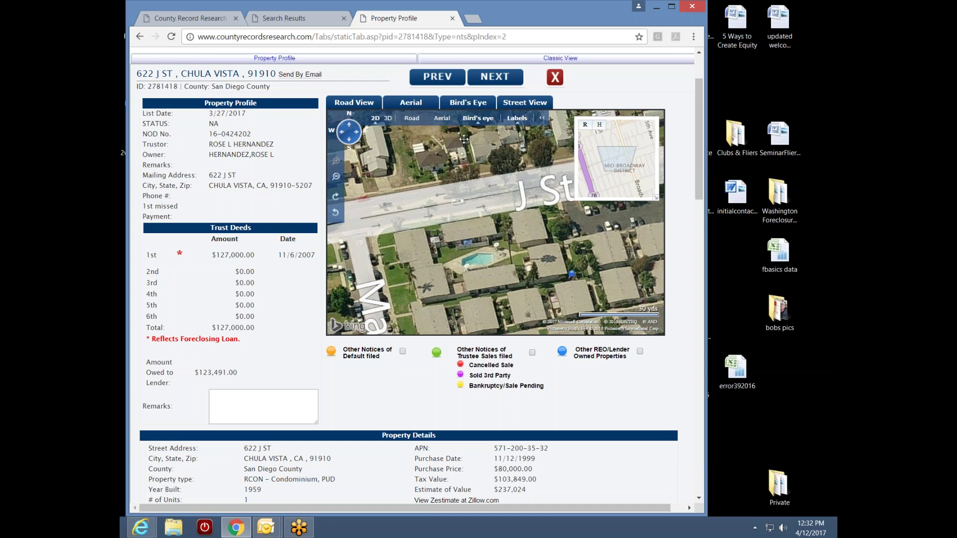
- Return to the road map and recentre the property pin south of Broadway
{"action": "left_click", "coordinate": [415, 121]}
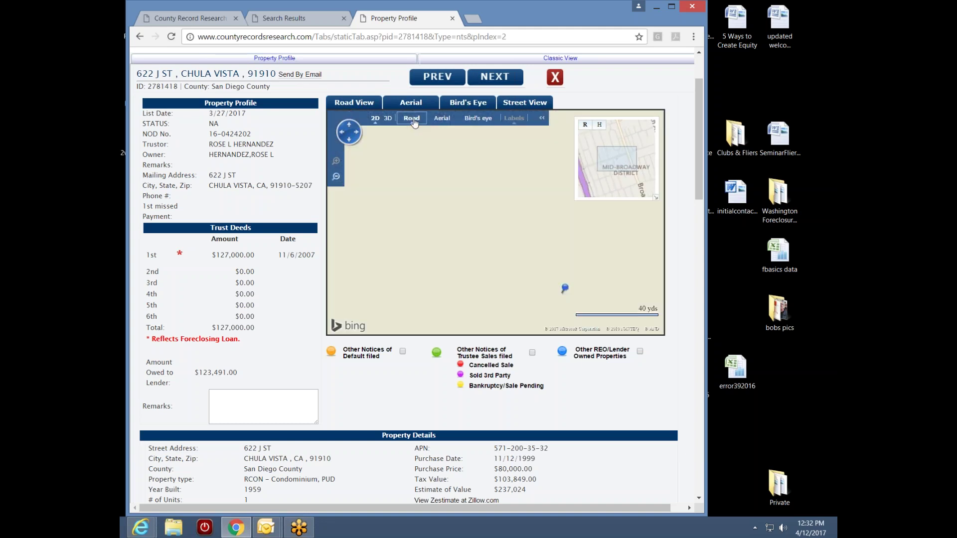
{"action": "scroll", "coordinate": [509, 283], "scroll_direction": "down", "scroll_amount": 2}
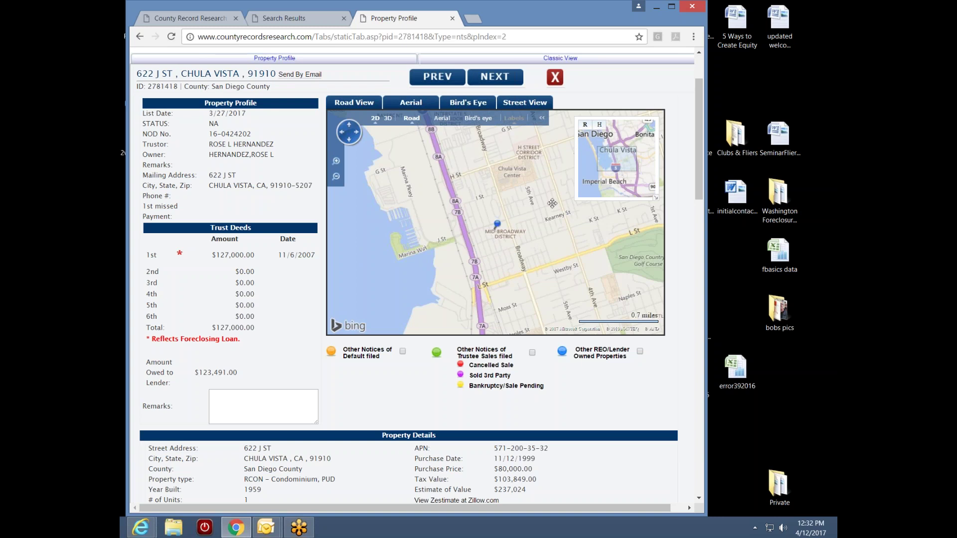
{"action": "left_click_drag", "start_coordinate": [498, 260], "coordinate": [469, 194]}
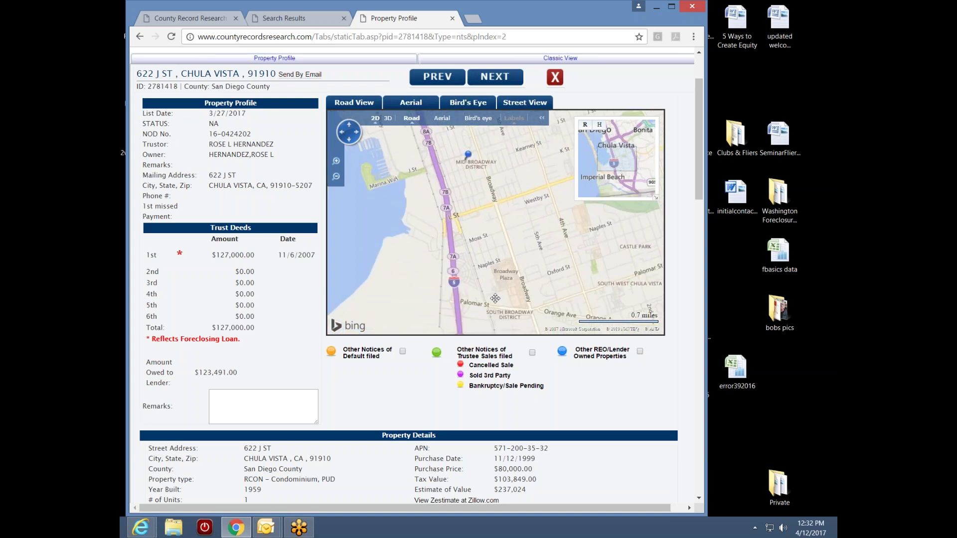
{"action": "mouse_move", "coordinate": [471, 230]}
{"action": "left_mouse_down"}
{"action": "mouse_move", "coordinate": [475, 205]}
{"action": "mouse_move", "coordinate": [502, 249]}
{"action": "left_mouse_up"}
{"action": "left_click_drag", "start_coordinate": [503, 195], "coordinate": [509, 226]}
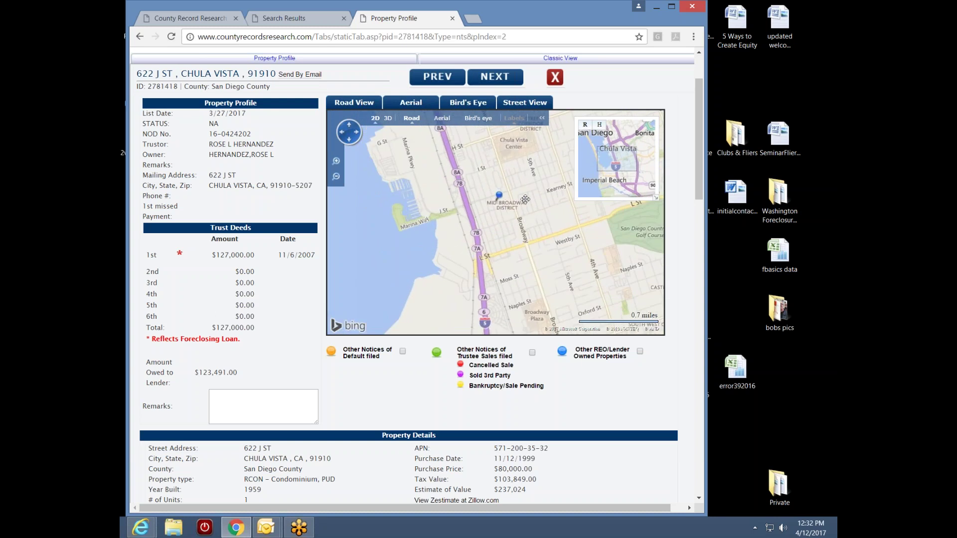
{"action": "left_click_drag", "start_coordinate": [532, 165], "coordinate": [496, 201]}
{"action": "left_click_drag", "start_coordinate": [554, 280], "coordinate": [549, 248]}
{"action": "left_click_drag", "start_coordinate": [495, 216], "coordinate": [522, 228]}
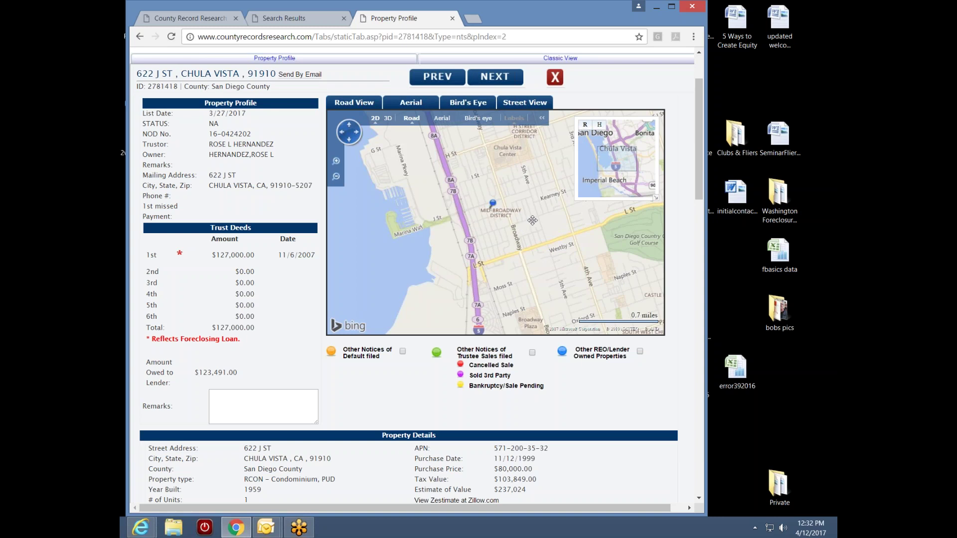
- Zoom out to the 3-mile scale and pan to show San Diego and National City
{"action": "scroll", "coordinate": [516, 235], "scroll_direction": "down", "scroll_amount": 1}
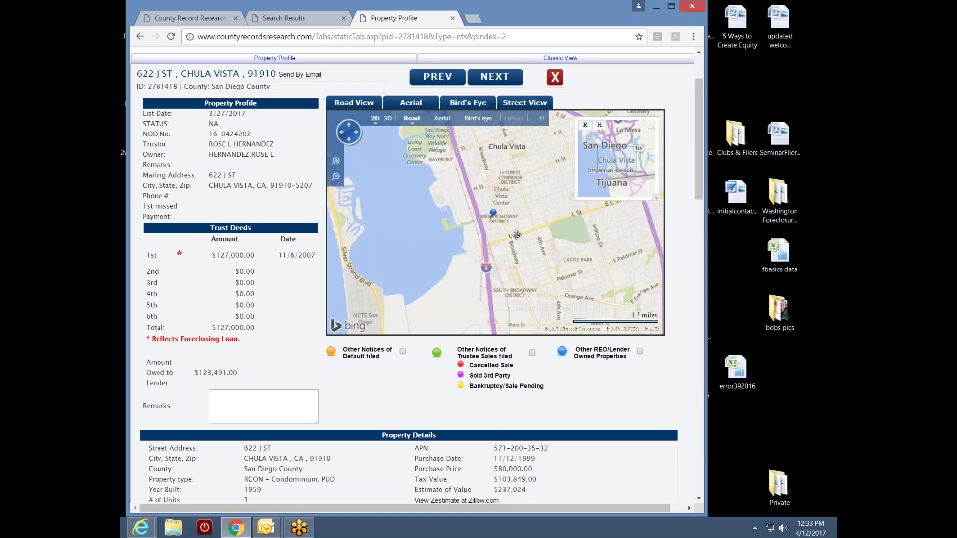
{"action": "scroll", "coordinate": [516, 232], "scroll_direction": "down", "scroll_amount": 1}
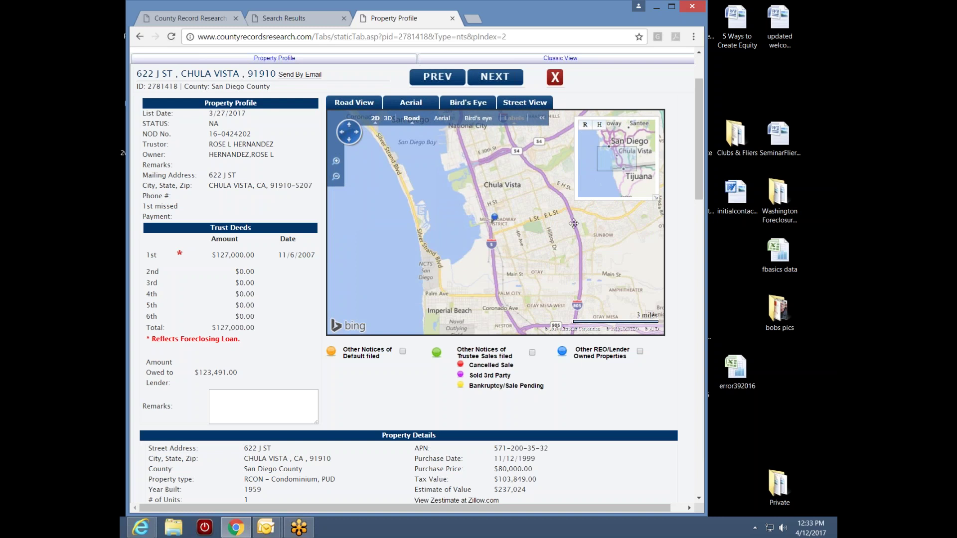
{"action": "mouse_move", "coordinate": [526, 298]}
{"action": "left_mouse_down"}
{"action": "mouse_move", "coordinate": [519, 260]}
{"action": "mouse_move", "coordinate": [522, 280]}
{"action": "left_mouse_up"}
{"action": "left_click_drag", "start_coordinate": [465, 241], "coordinate": [462, 268]}
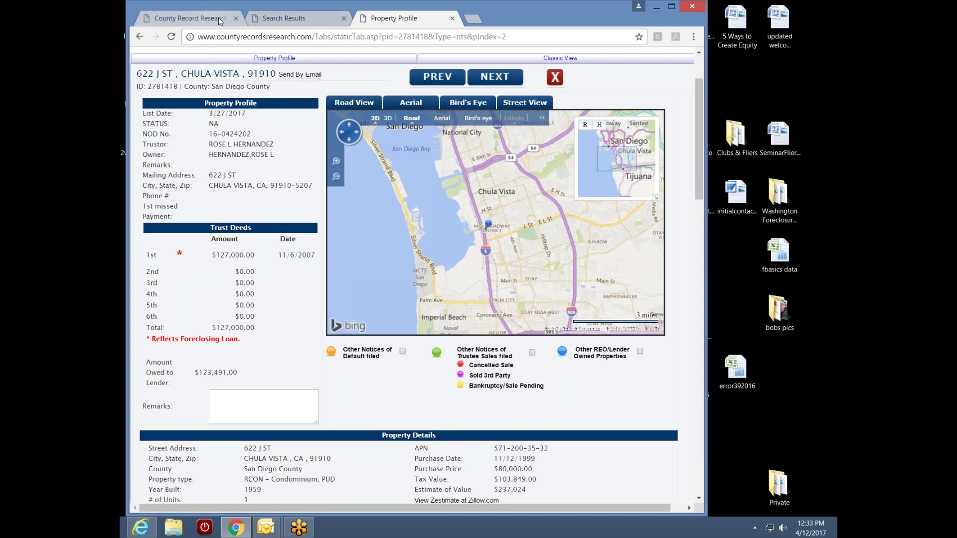
- Close the Search Results tab and scroll Advanced Search down to the San Diego Polygon Search map
{"action": "left_click", "coordinate": [296, 21]}
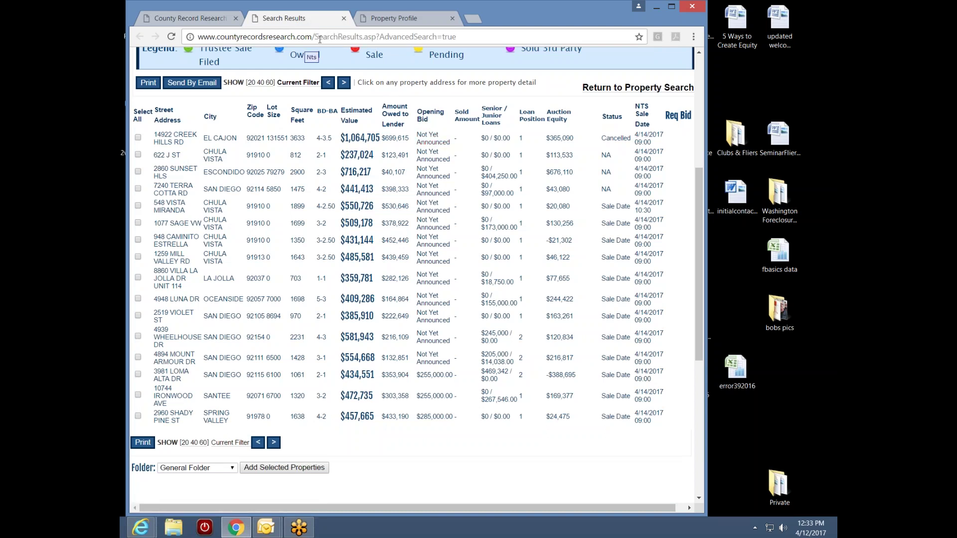
{"action": "left_click", "coordinate": [344, 19]}
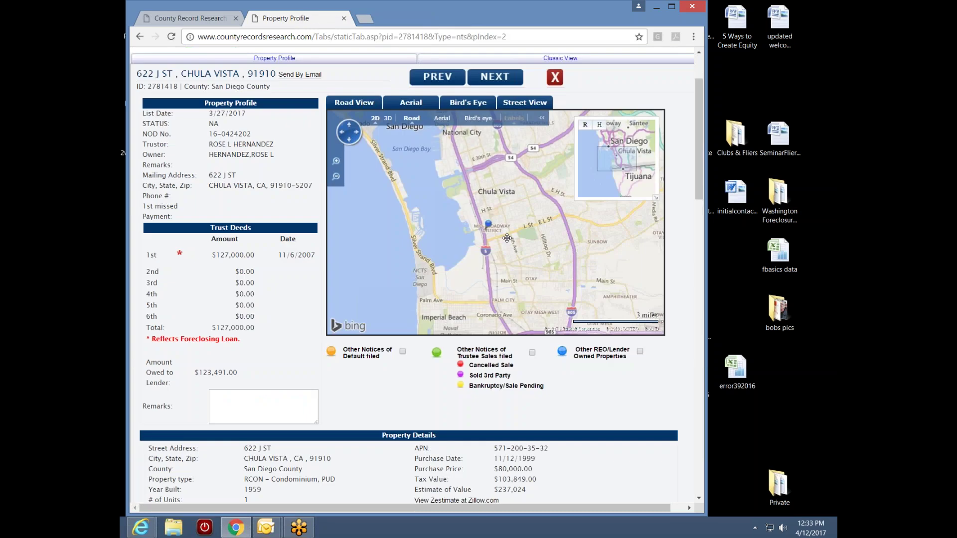
{"action": "left_click", "coordinate": [183, 17]}
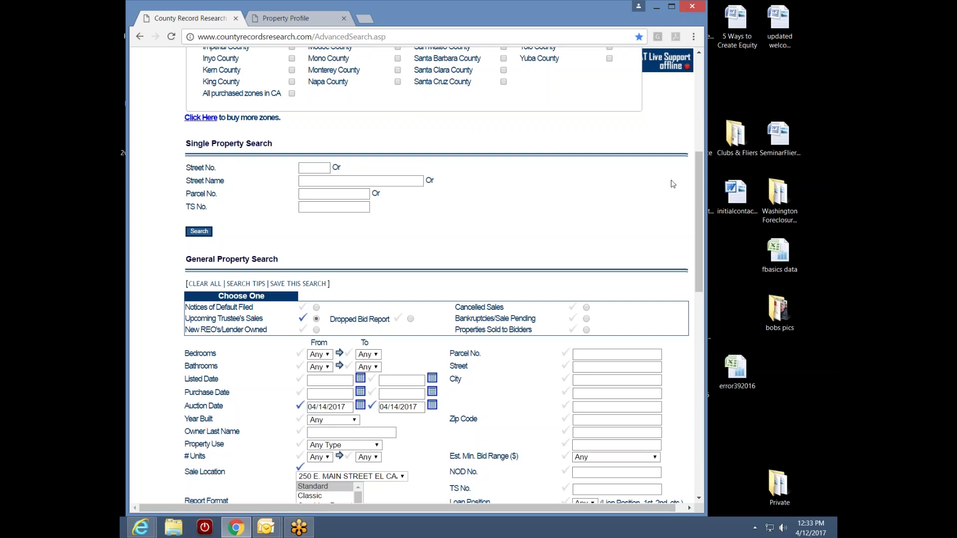
{"action": "left_click_drag", "start_coordinate": [699, 180], "coordinate": [689, 327]}
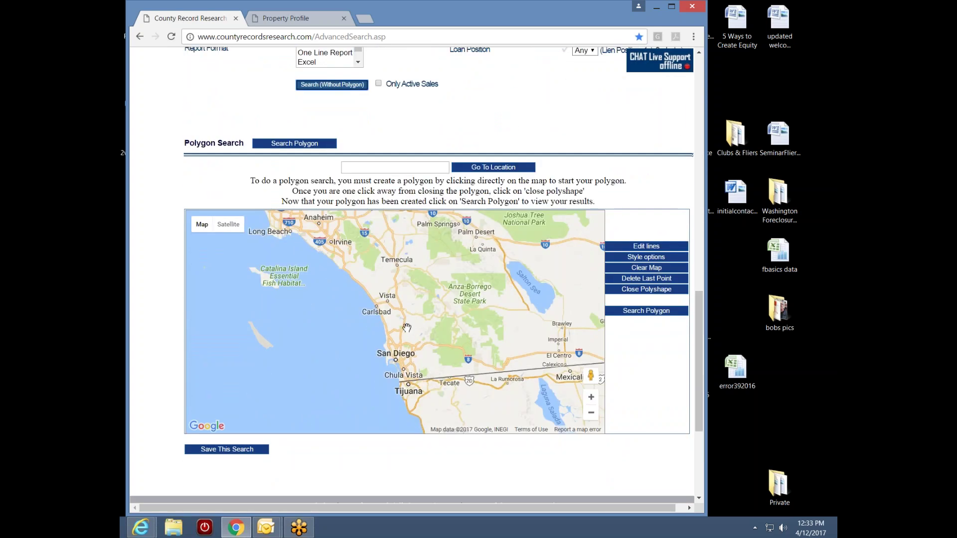
{"action": "scroll", "coordinate": [421, 340], "scroll_direction": "up", "scroll_amount": 2}
{"action": "scroll", "coordinate": [455, 363], "scroll_direction": "up", "scroll_amount": 1}
{"action": "scroll", "coordinate": [434, 373], "scroll_direction": "up", "scroll_amount": 1}
{"action": "scroll", "coordinate": [431, 375], "scroll_direction": "up", "scroll_amount": 1}
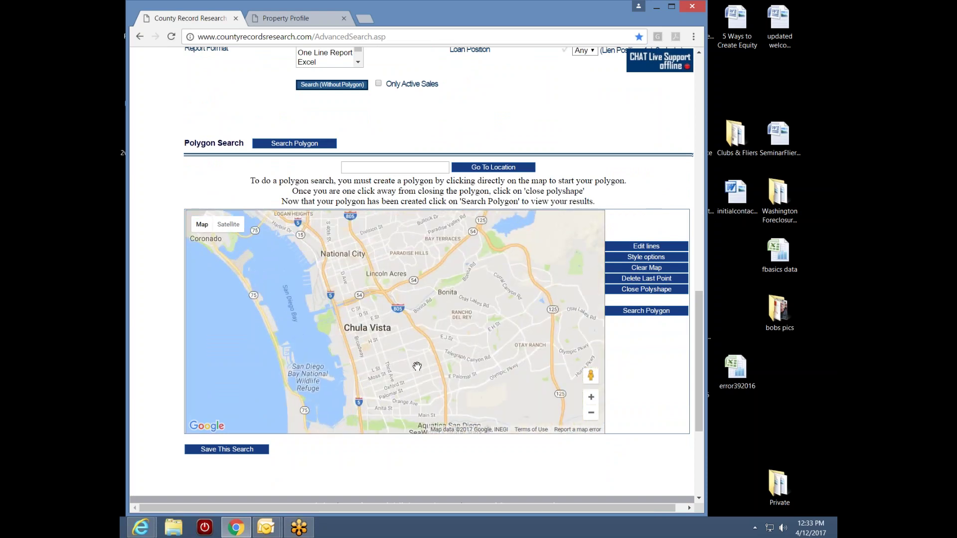
{"action": "scroll", "coordinate": [416, 367], "scroll_direction": "down", "scroll_amount": 1}
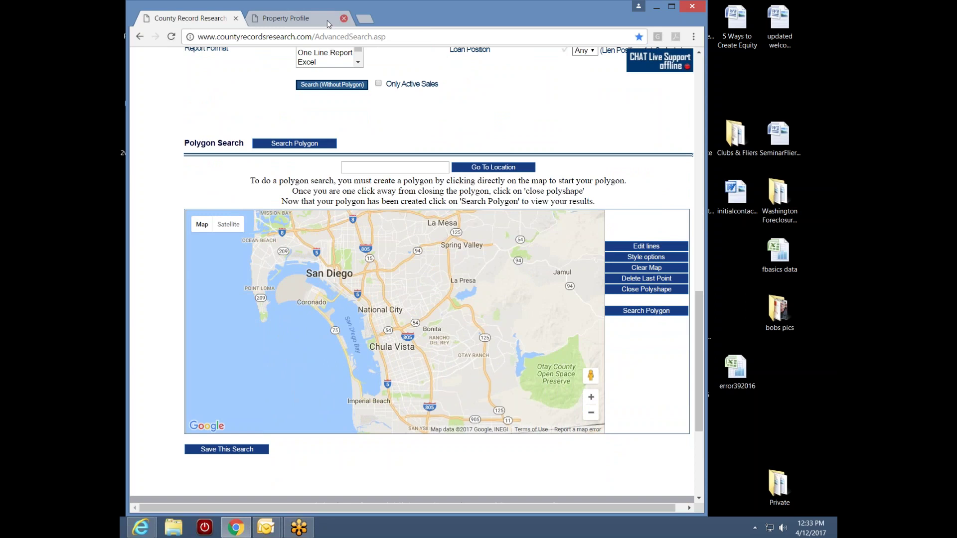
{"action": "left_click", "coordinate": [306, 19]}
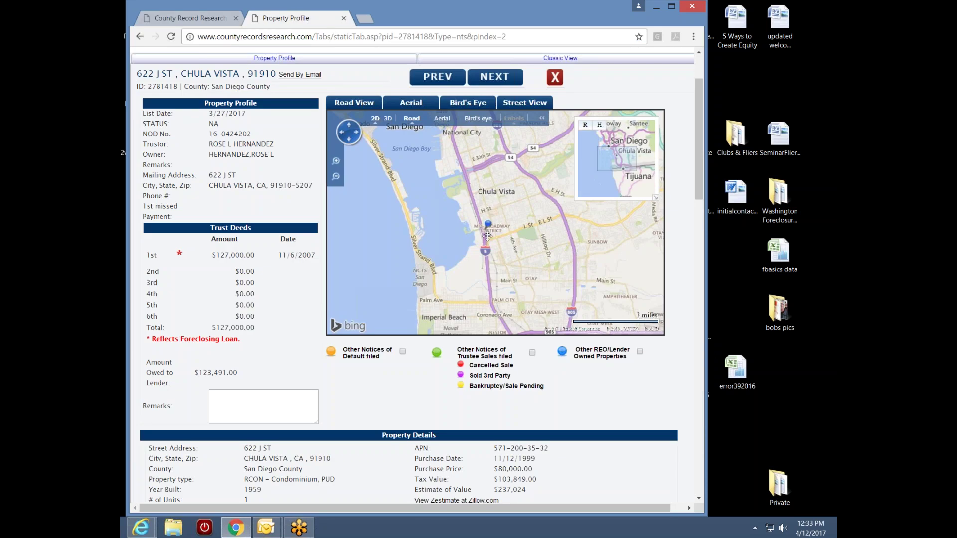
{"action": "left_click", "coordinate": [178, 19]}
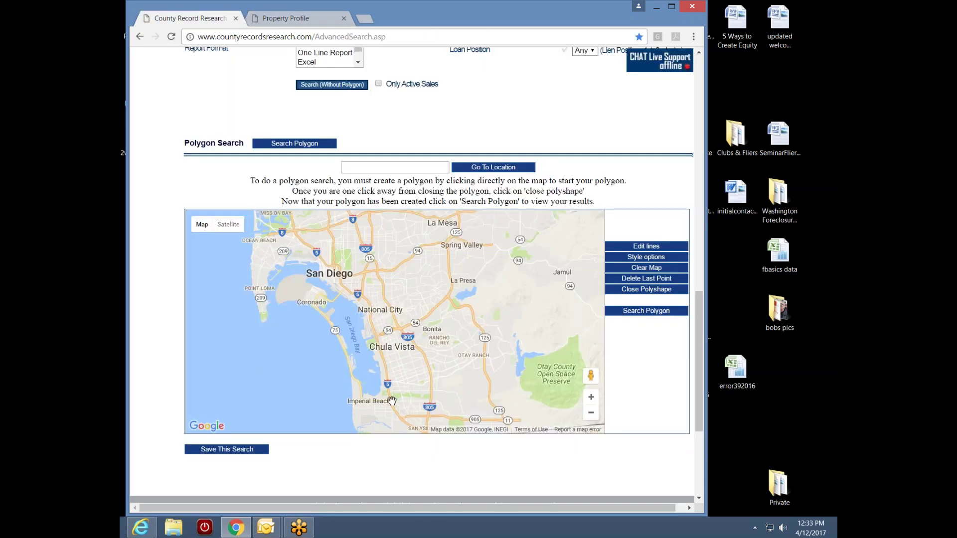
{"action": "scroll", "coordinate": [392, 400], "scroll_direction": "up", "scroll_amount": 1}
{"action": "left_click_drag", "start_coordinate": [386, 401], "coordinate": [420, 372]}
{"action": "scroll", "coordinate": [431, 319], "scroll_direction": "up", "scroll_amount": 1}
{"action": "left_click_drag", "start_coordinate": [438, 313], "coordinate": [400, 340]}
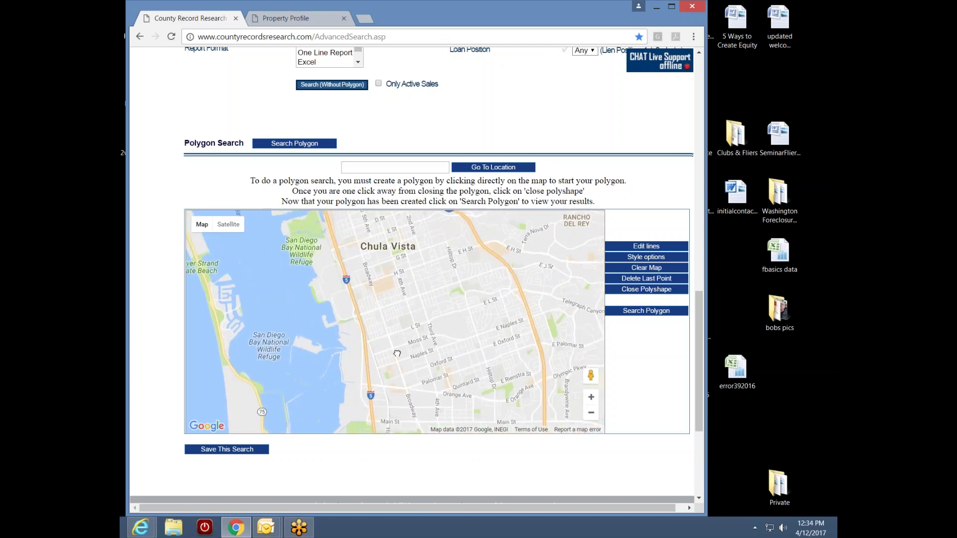
{"action": "scroll", "coordinate": [391, 342], "scroll_direction": "up", "scroll_amount": 1}
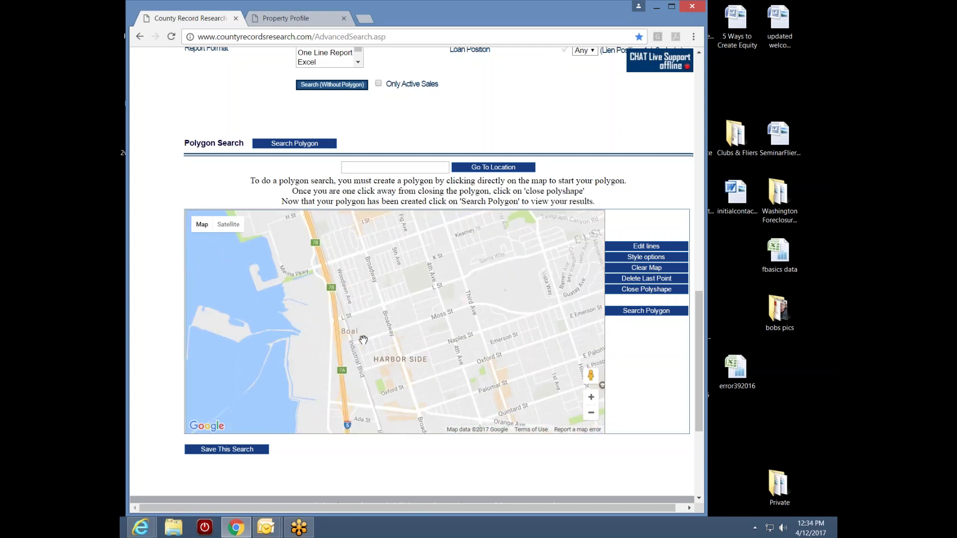
{"action": "left_click_drag", "start_coordinate": [369, 306], "coordinate": [444, 234]}
{"action": "left_click_drag", "start_coordinate": [455, 385], "coordinate": [444, 400]}
{"action": "scroll", "coordinate": [429, 333], "scroll_direction": "down", "scroll_amount": 1}
{"action": "scroll", "coordinate": [418, 372], "scroll_direction": "up", "scroll_amount": 1}
{"action": "left_click_drag", "start_coordinate": [497, 292], "coordinate": [483, 367]}
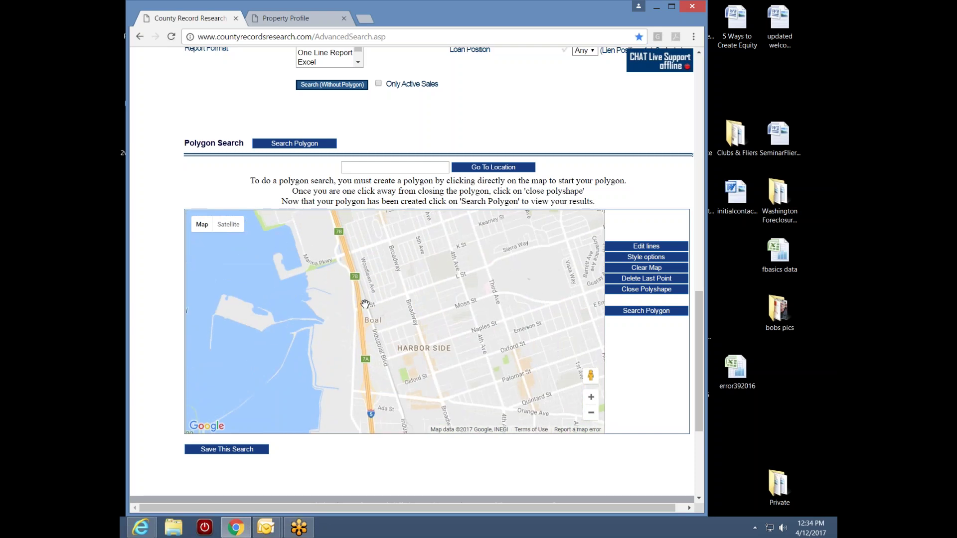
{"action": "left_click", "coordinate": [305, 22]}
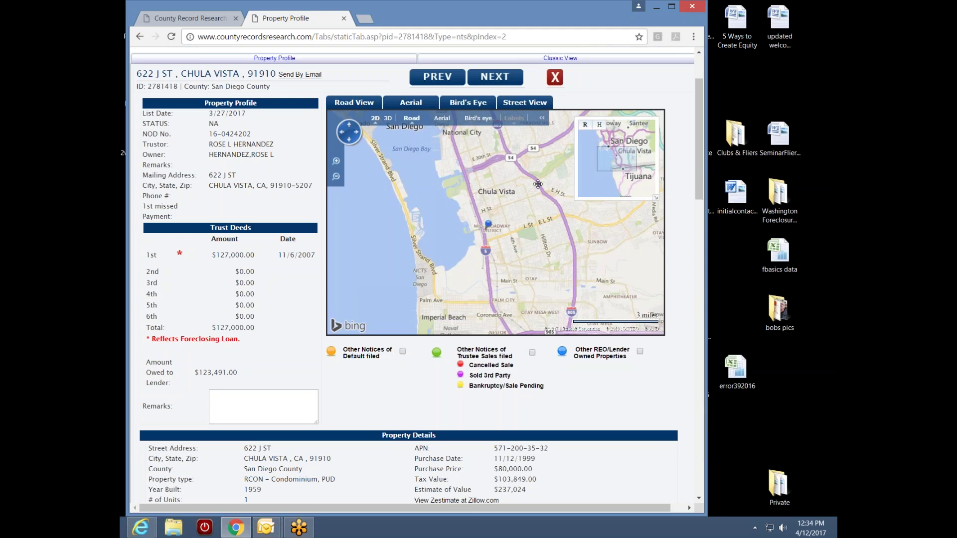
- Pan the polygon map so Chula Vista Center sits at the top above Harbor Side
{"action": "left_click", "coordinate": [187, 20]}
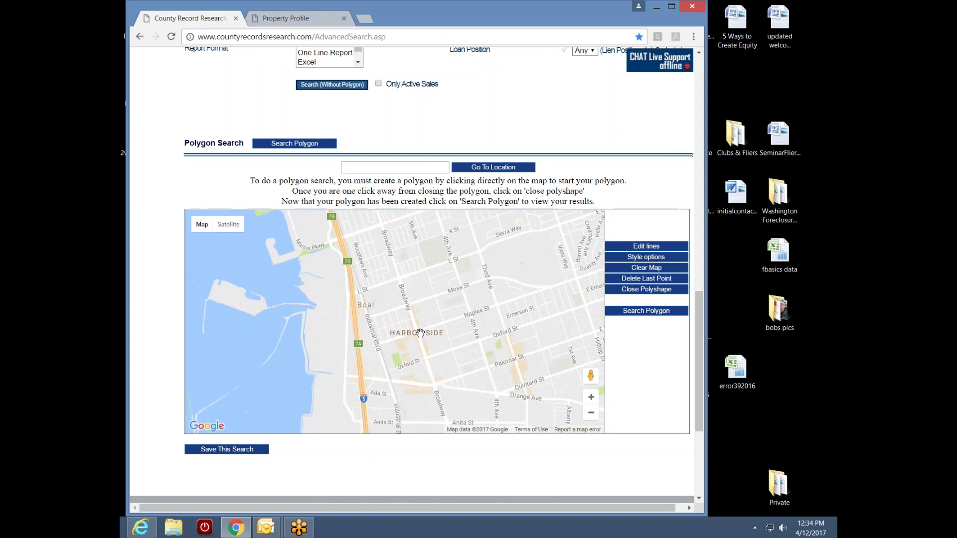
{"action": "left_click_drag", "start_coordinate": [380, 291], "coordinate": [389, 372]}
{"action": "left_click_drag", "start_coordinate": [388, 299], "coordinate": [386, 384]}
{"action": "left_click_drag", "start_coordinate": [369, 281], "coordinate": [374, 336]}
{"action": "left_click_drag", "start_coordinate": [382, 399], "coordinate": [390, 342]}
{"action": "left_click_drag", "start_coordinate": [359, 314], "coordinate": [418, 356]}
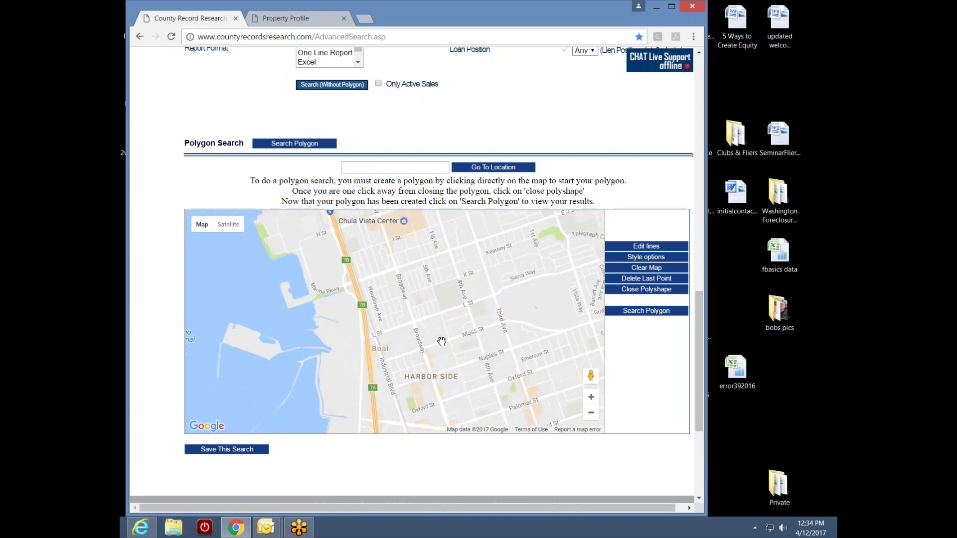
- After comparing with the property profile, pan south to Otay, Egger Highlands, Imperial Beach and Palm Ave
{"action": "left_click", "coordinate": [293, 23]}
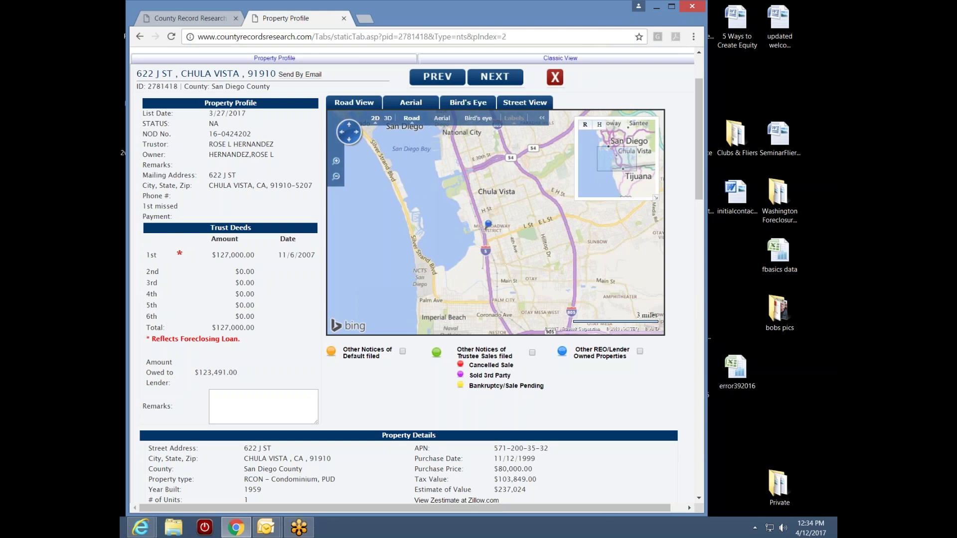
{"action": "left_click", "coordinate": [205, 16]}
{"action": "left_click_drag", "start_coordinate": [404, 370], "coordinate": [399, 313]}
{"action": "left_click_drag", "start_coordinate": [407, 374], "coordinate": [402, 311]}
{"action": "left_click_drag", "start_coordinate": [413, 369], "coordinate": [409, 307]}
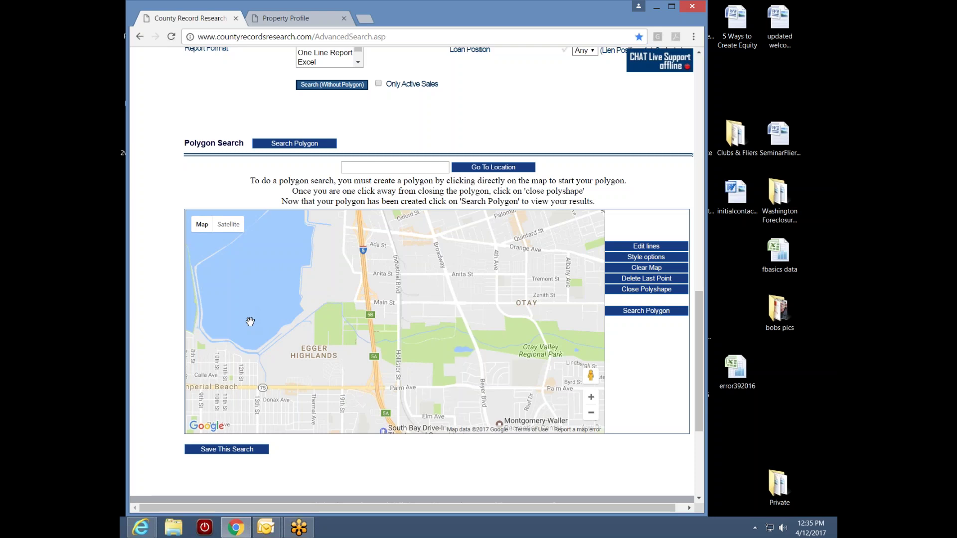
- Start the polygon with corners along Palm Ave and at 4th Ave and Orange Ave
{"action": "left_click", "coordinate": [261, 387]}
{"action": "left_click", "coordinate": [484, 389]}
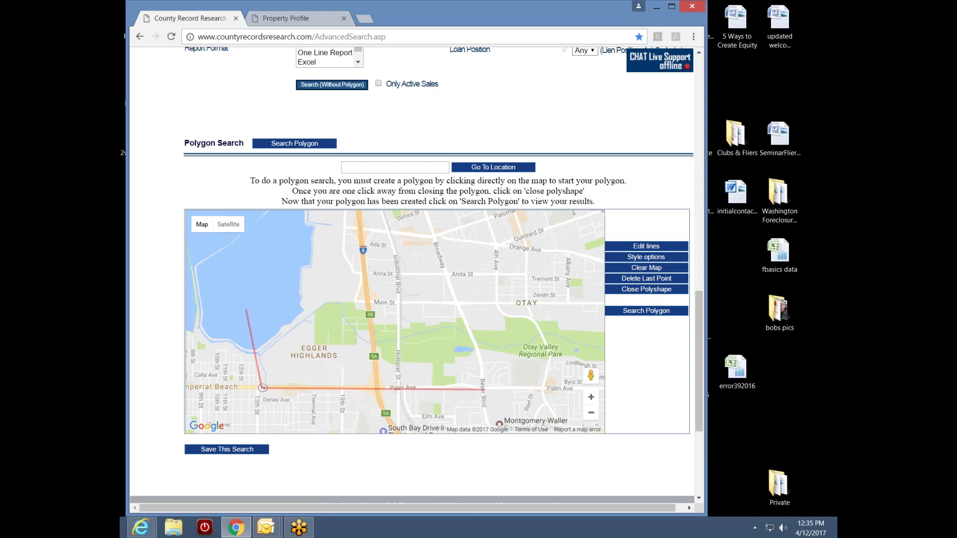
{"action": "left_click_drag", "start_coordinate": [464, 249], "coordinate": [464, 335]}
{"action": "left_click_drag", "start_coordinate": [511, 387], "coordinate": [461, 349]}
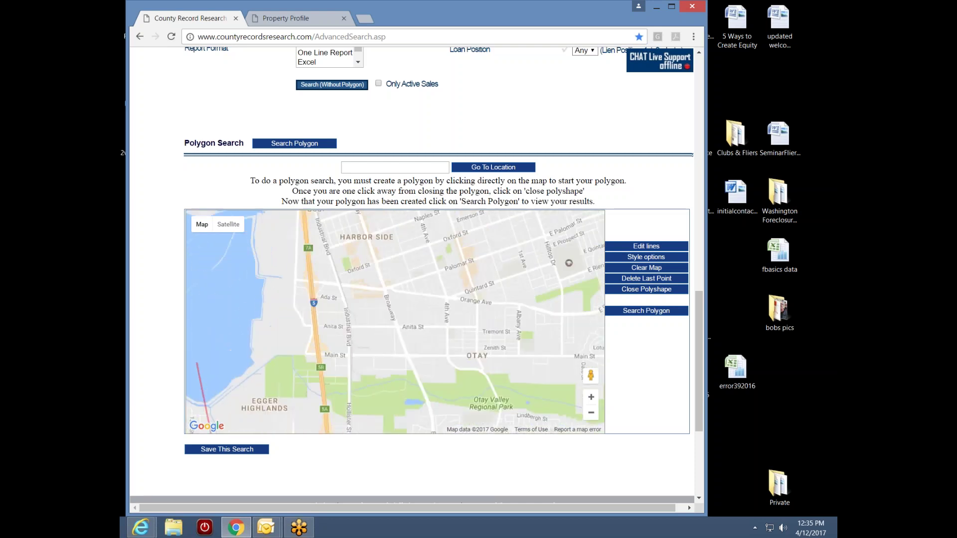
{"action": "left_click", "coordinate": [446, 301]}
- Add polygon corners north of Chula Vista near Route 54 and west out over the bay
{"action": "left_click_drag", "start_coordinate": [445, 247], "coordinate": [434, 319]}
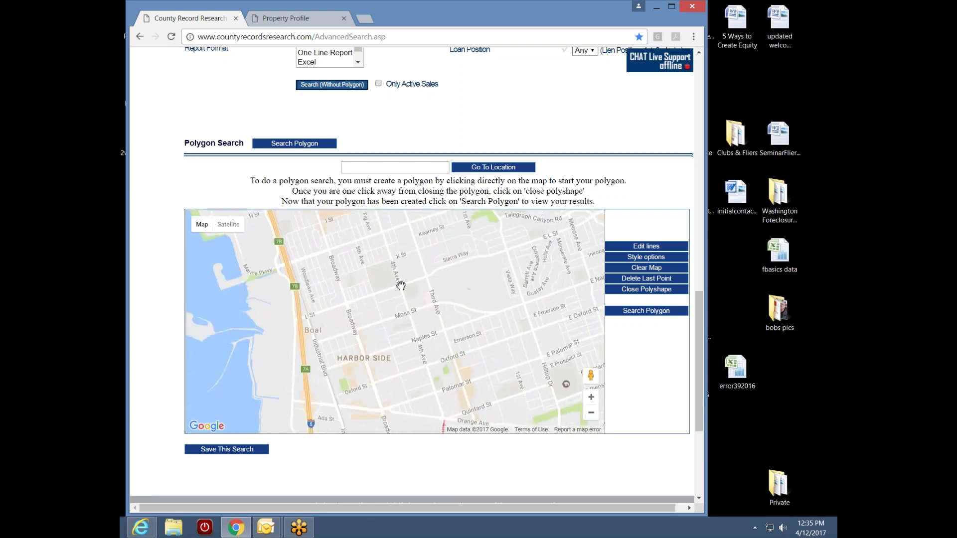
{"action": "left_click_drag", "start_coordinate": [357, 246], "coordinate": [384, 353]}
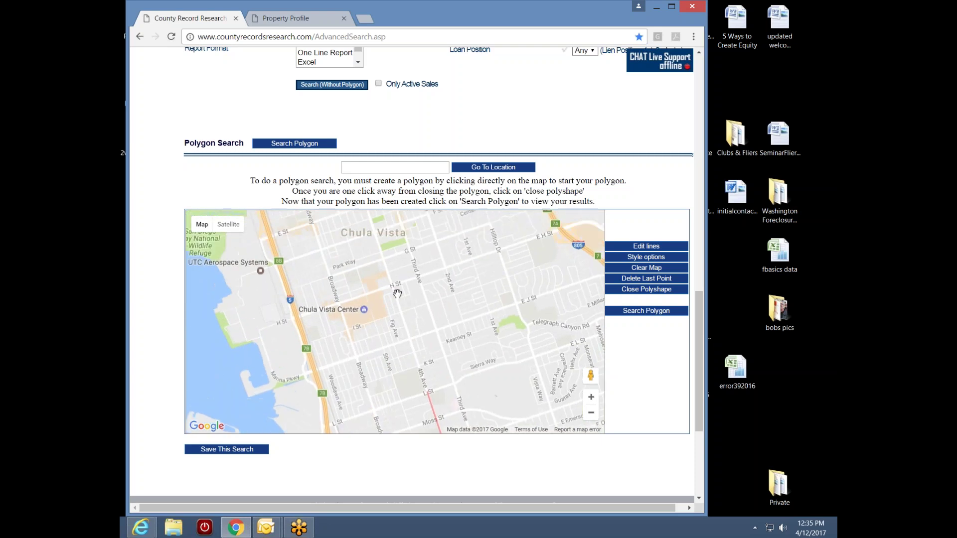
{"action": "left_click_drag", "start_coordinate": [351, 228], "coordinate": [387, 302]}
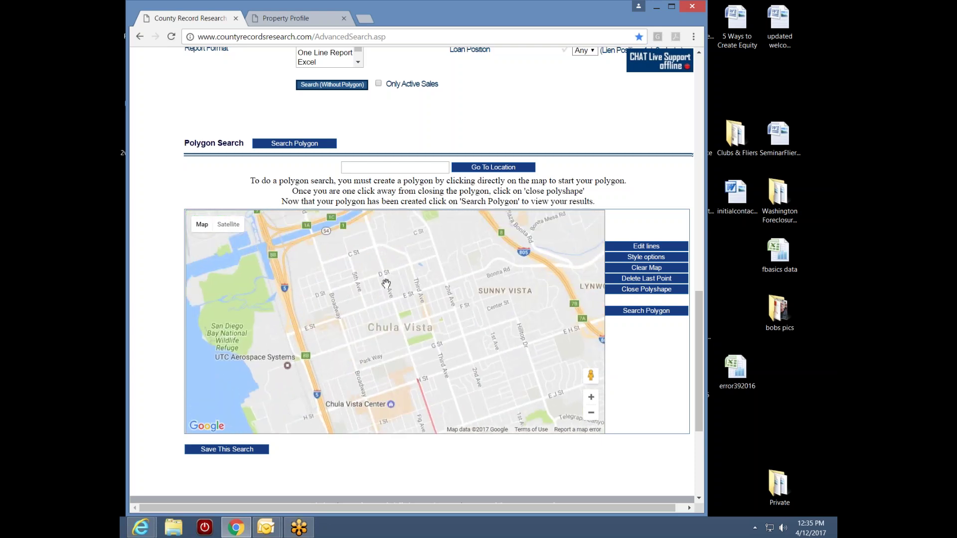
{"action": "left_click_drag", "start_coordinate": [370, 250], "coordinate": [352, 295]}
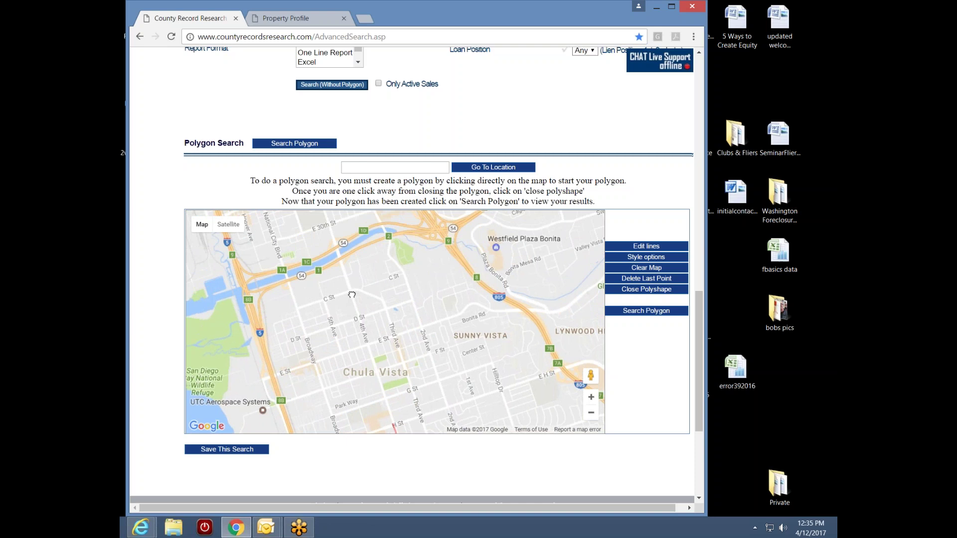
{"action": "left_click", "coordinate": [338, 250]}
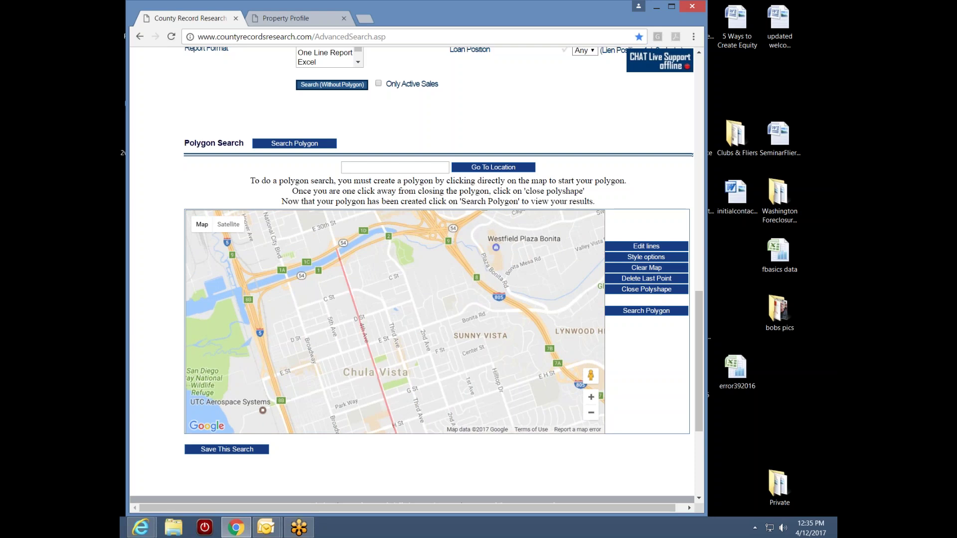
{"action": "left_click", "coordinate": [236, 281]}
{"action": "left_click_drag", "start_coordinate": [218, 293], "coordinate": [358, 250]}
{"action": "left_click", "coordinate": [257, 276]}
{"action": "scroll", "coordinate": [402, 384], "scroll_direction": "down", "scroll_amount": 2}
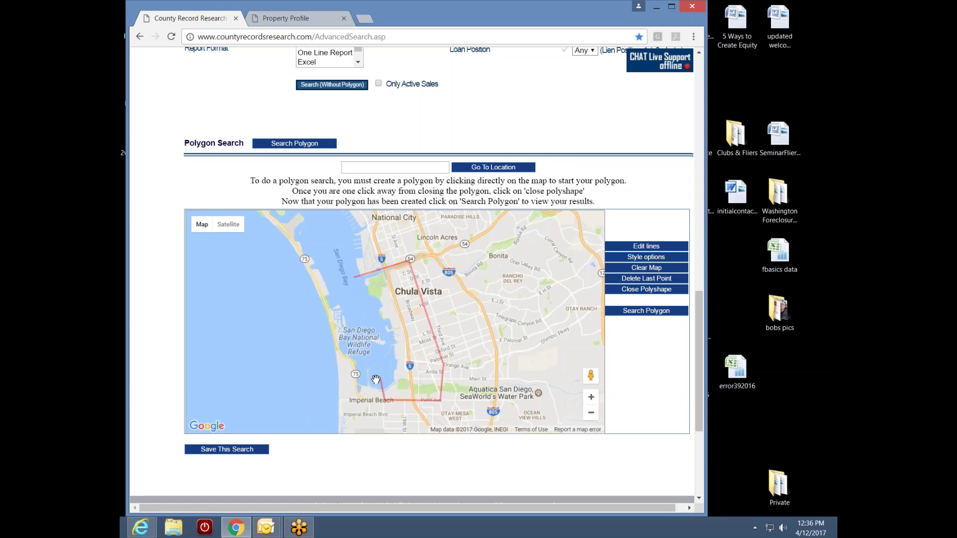
- Close Polyshape to seal the red outline from the Route 54 bayfront toward Imperial Beach
{"action": "left_click", "coordinate": [637, 292]}
{"action": "scroll", "coordinate": [412, 355], "scroll_direction": "down", "scroll_amount": 1}
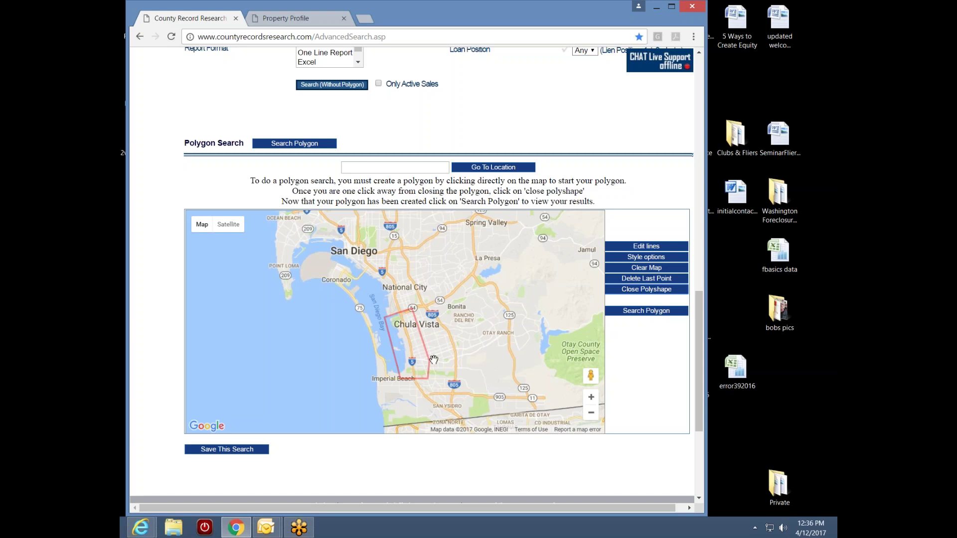
{"action": "scroll", "coordinate": [412, 369], "scroll_direction": "up", "scroll_amount": 1}
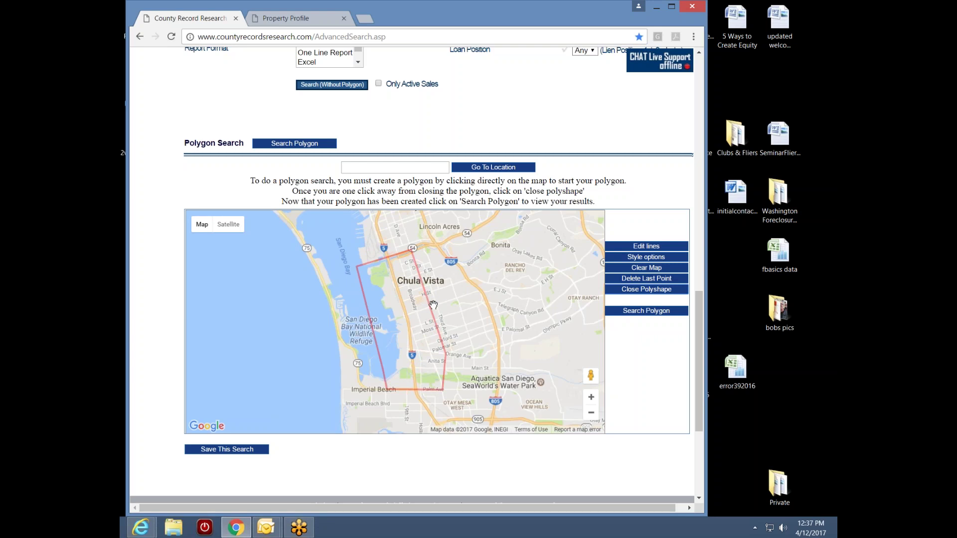
{"action": "left_click_drag", "start_coordinate": [700, 349], "coordinate": [707, 259]}
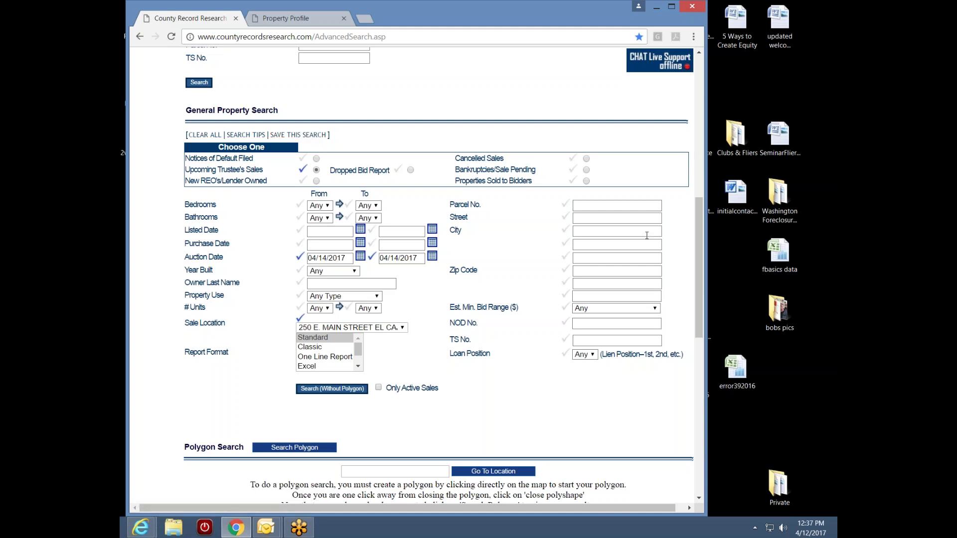
{"action": "left_click_drag", "start_coordinate": [701, 262], "coordinate": [702, 165]}
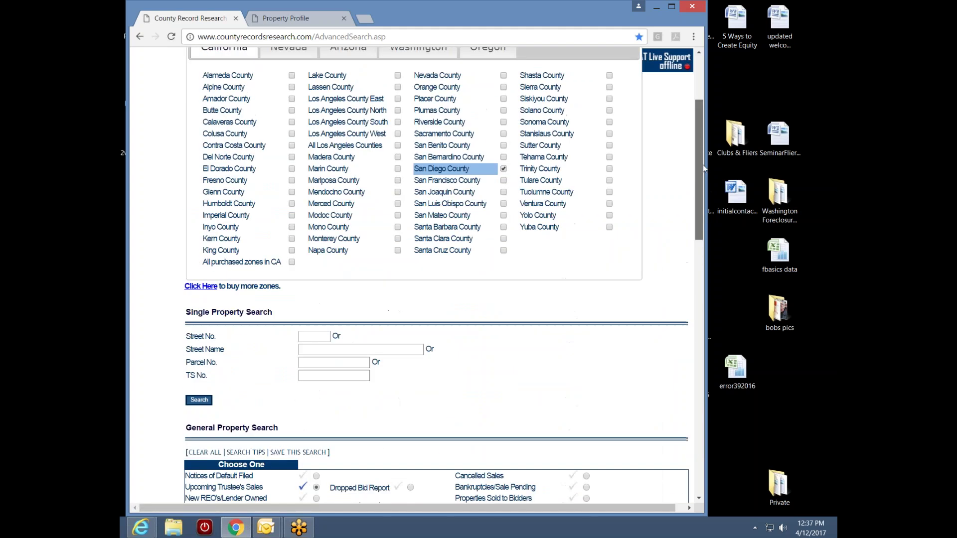
{"action": "mouse_move", "coordinate": [466, 174]}
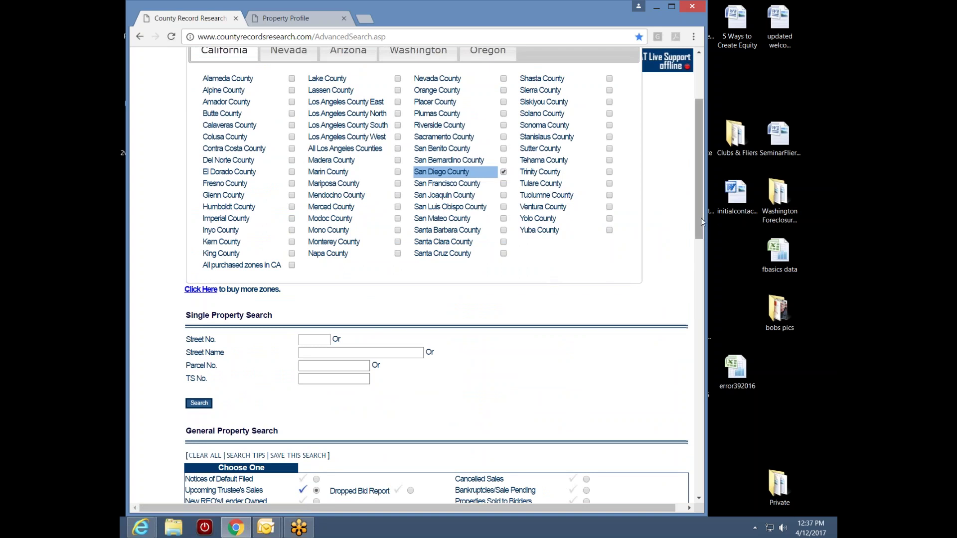
{"action": "left_click_drag", "start_coordinate": [699, 219], "coordinate": [700, 225]}
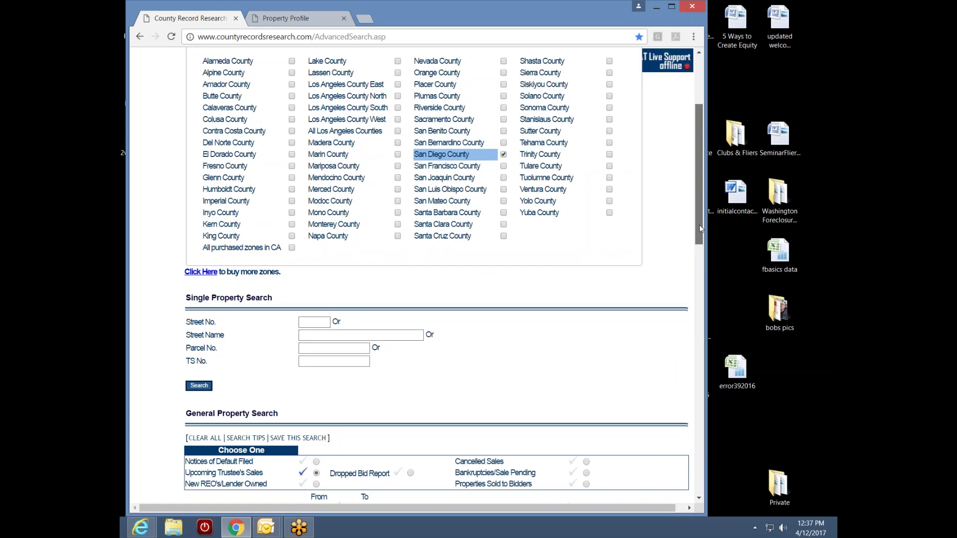
{"action": "left_click_drag", "start_coordinate": [700, 228], "coordinate": [686, 301]}
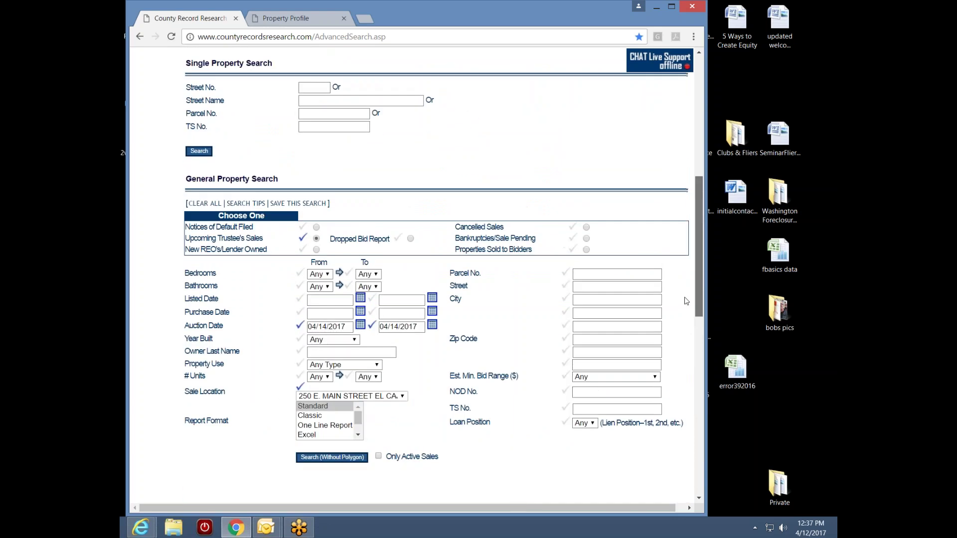
{"action": "scroll", "coordinate": [686, 302], "scroll_direction": "up", "scroll_amount": 1}
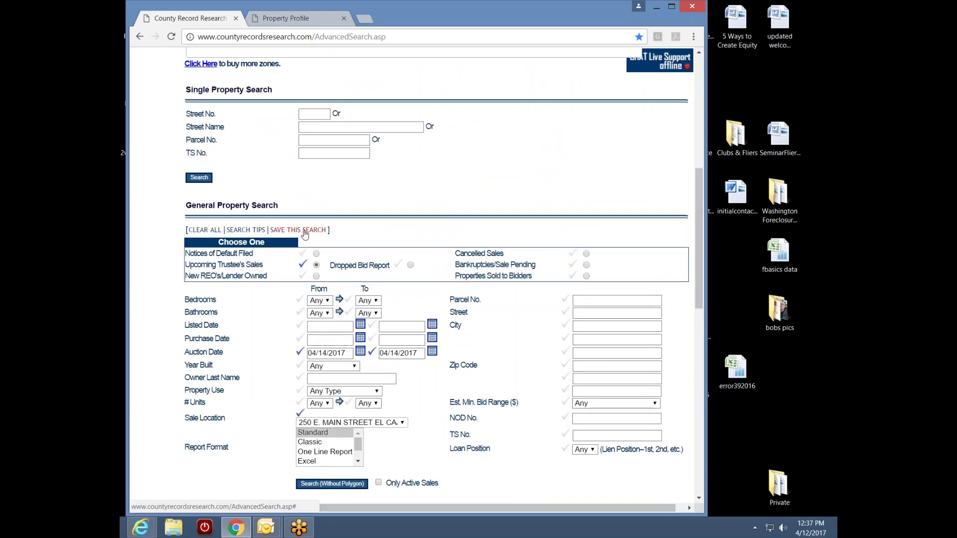
- Reveal the Save Current Search As field under General Property Search and scroll to review the page
{"action": "left_click", "coordinate": [304, 231]}
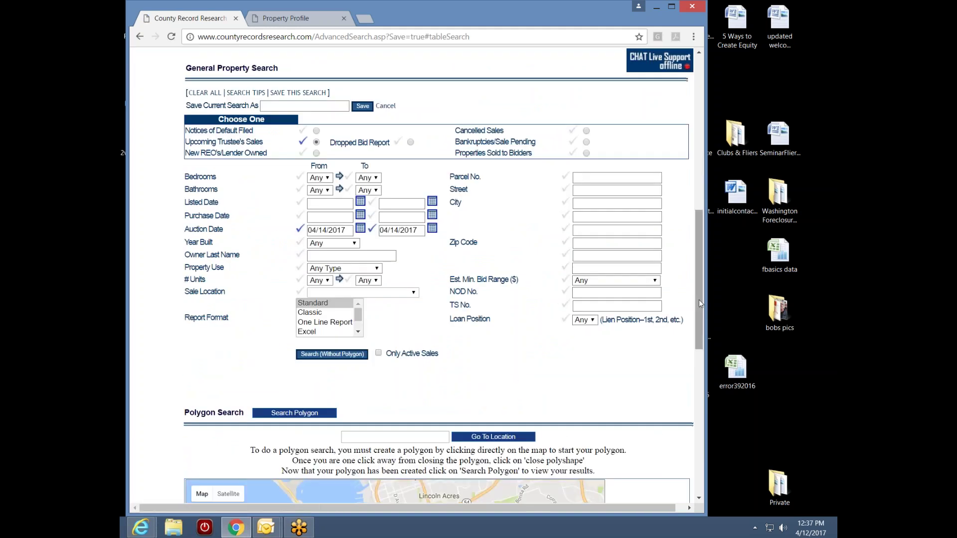
{"action": "left_click_drag", "start_coordinate": [699, 301], "coordinate": [706, 199]}
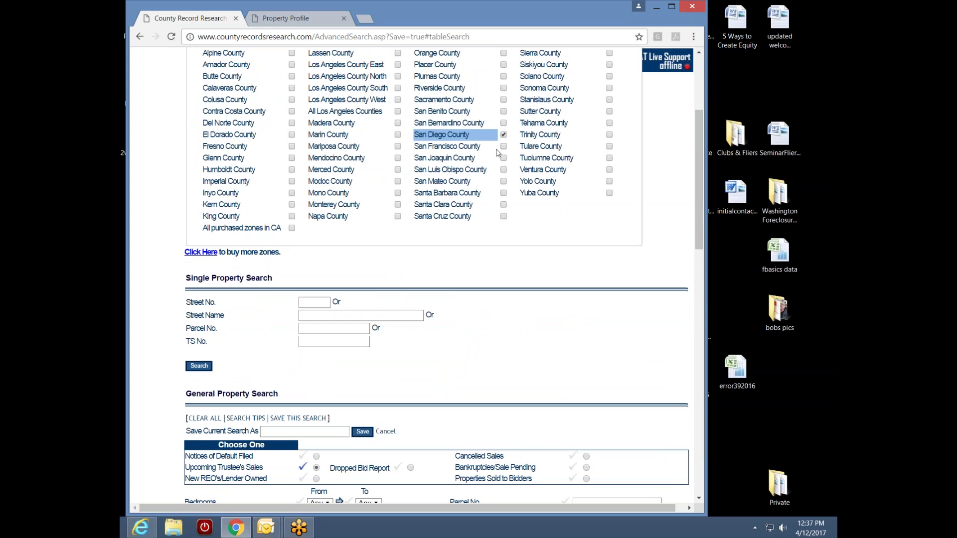
{"action": "scroll", "coordinate": [695, 175], "scroll_direction": "down", "scroll_amount": 7}
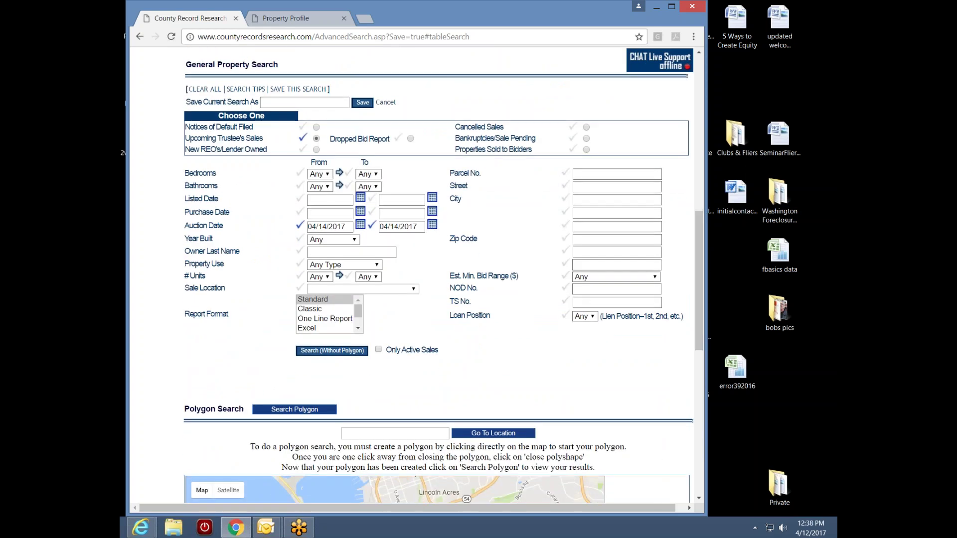
{"action": "left_click_drag", "start_coordinate": [700, 250], "coordinate": [687, 329]}
{"action": "scroll", "coordinate": [688, 329], "scroll_direction": "up", "scroll_amount": 6}
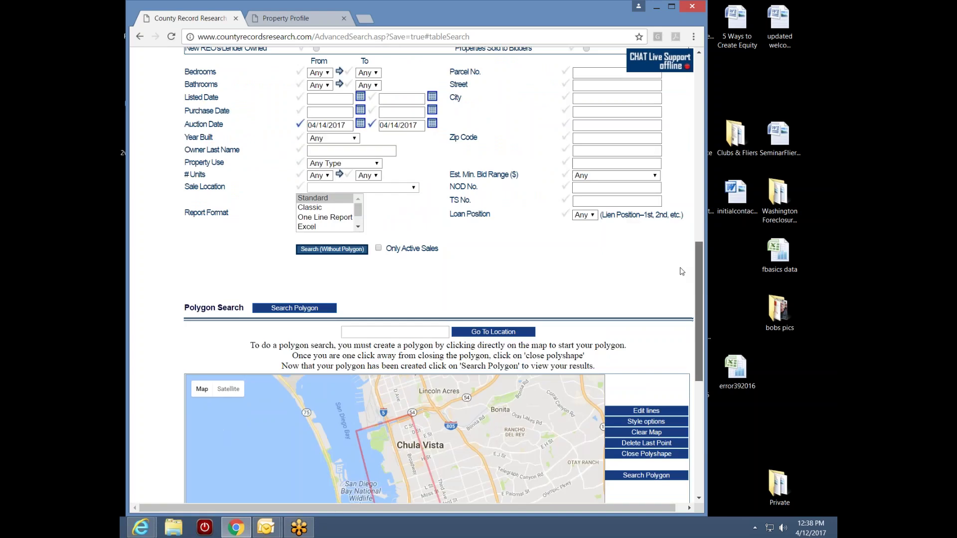
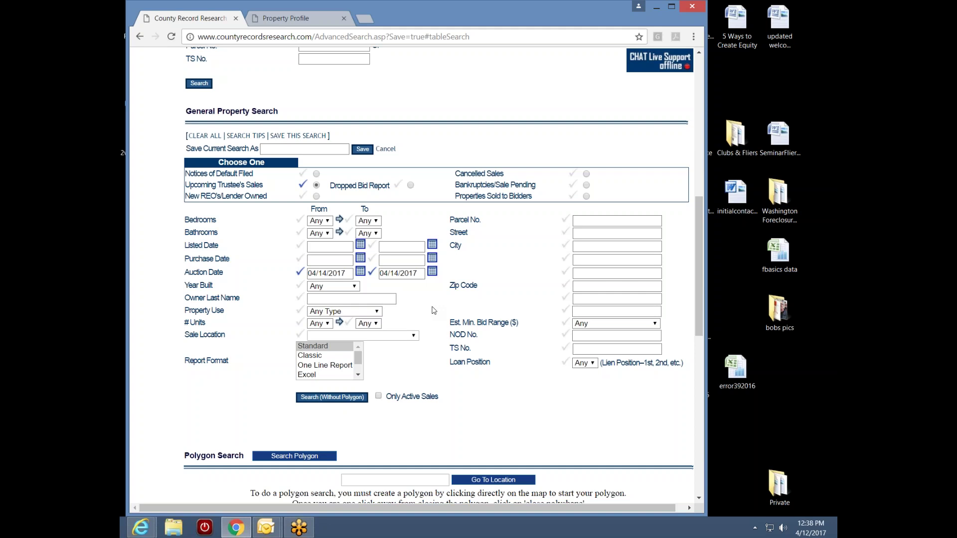
- Enter ChulaVistaNTSpolygon as the name in the Save Current Search As field
{"action": "left_click", "coordinate": [280, 150]}
{"action": "type", "text": "Chula Vista"}
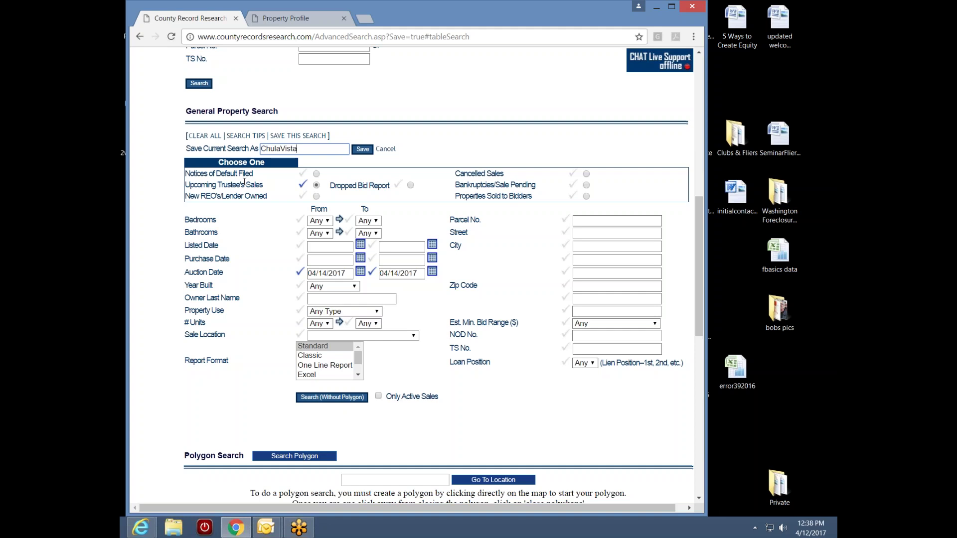
{"action": "type", "text": "NTSpolygon"}
- Save ChulaVistaNTSpolygon, find it at the end of My Searches, and reopen it
{"action": "left_click", "coordinate": [363, 149]}
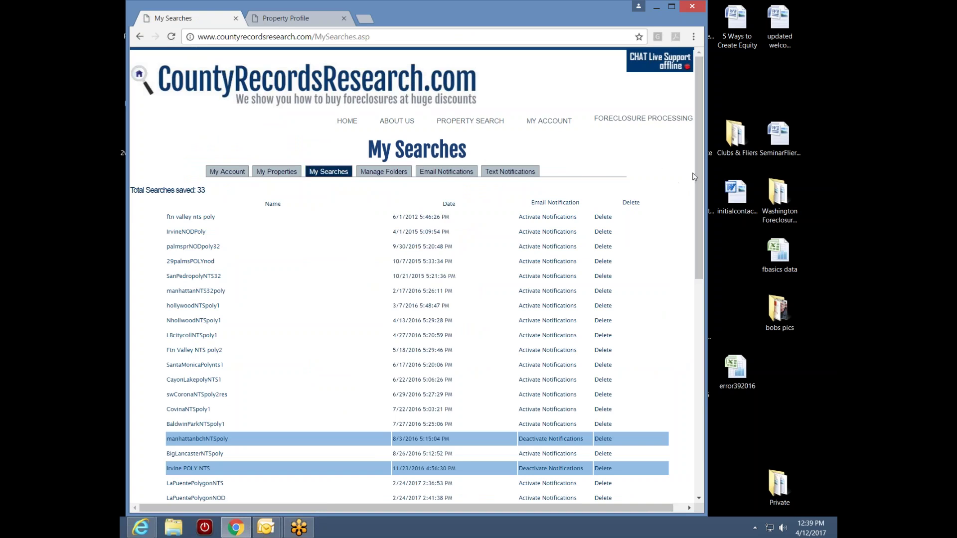
{"action": "scroll", "coordinate": [700, 170], "scroll_direction": "down", "scroll_amount": 1}
{"action": "left_click_drag", "start_coordinate": [701, 182], "coordinate": [694, 312]}
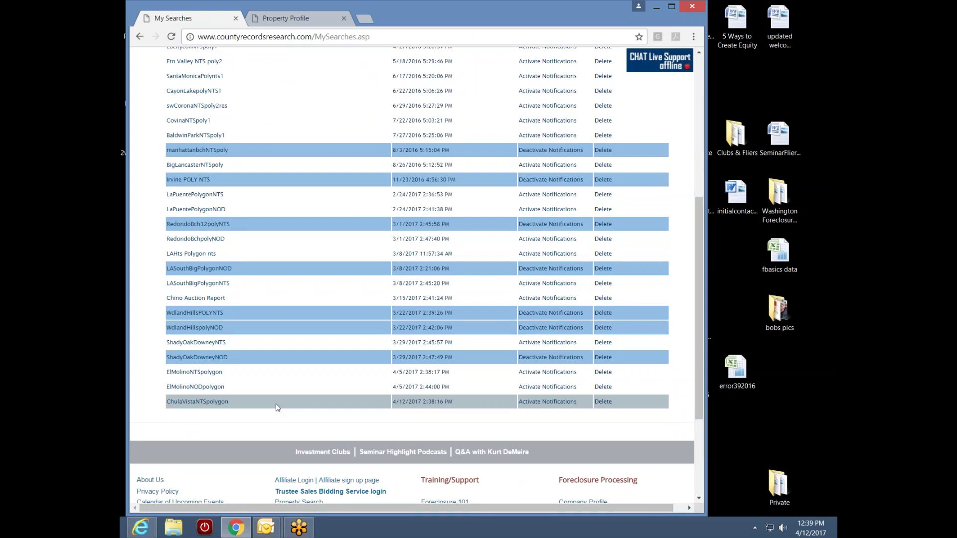
{"action": "left_click", "coordinate": [210, 402]}
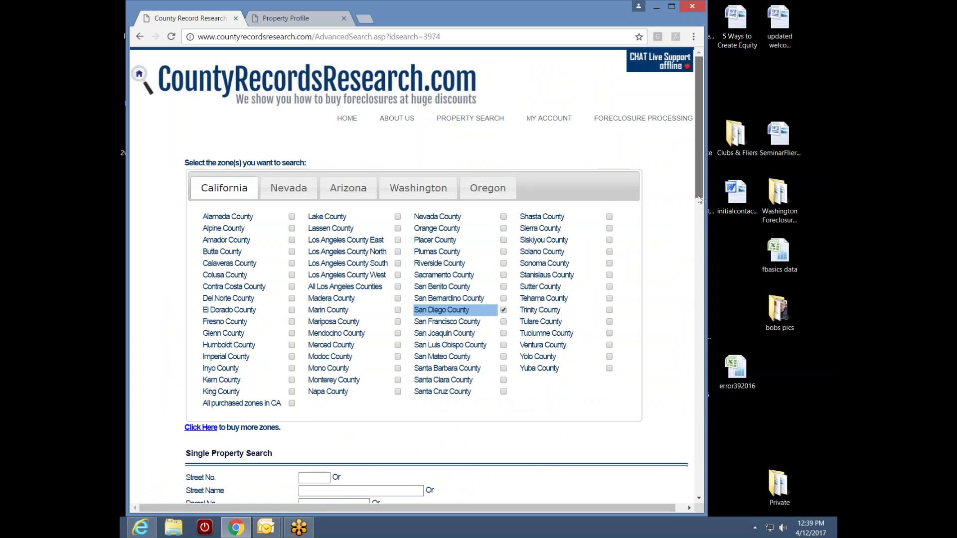
- Scroll through the reopened ChulaVistaNTSpolygon criteria and Chula Vista polygon map, then back up
{"action": "scroll", "coordinate": [698, 195], "scroll_direction": "down", "scroll_amount": 9}
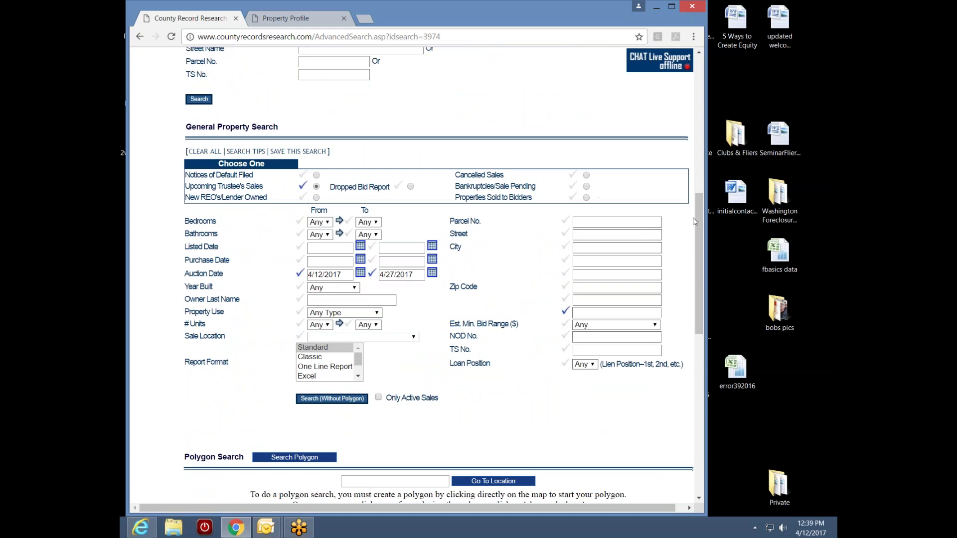
{"action": "left_click_drag", "start_coordinate": [698, 224], "coordinate": [698, 327]}
{"action": "scroll", "coordinate": [460, 412], "scroll_direction": "down", "scroll_amount": 1}
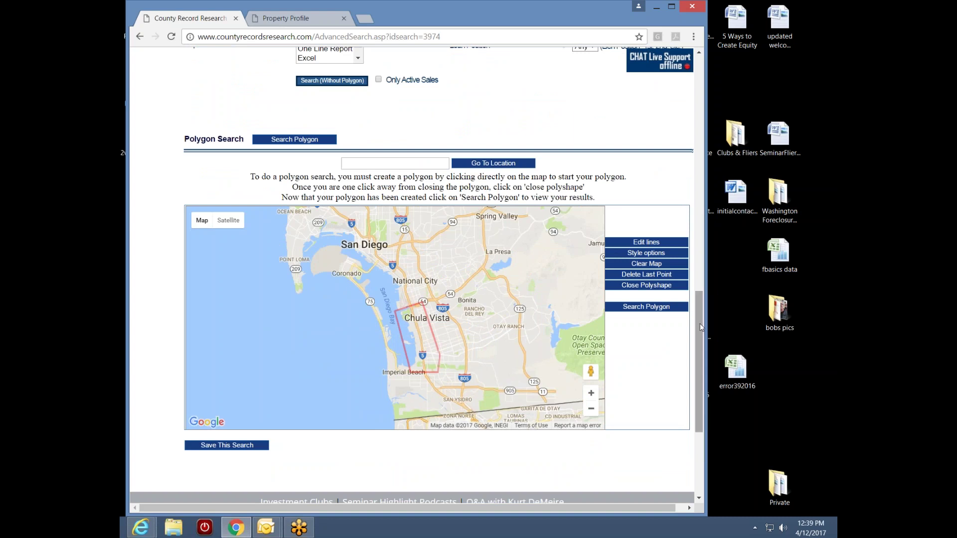
{"action": "left_click_drag", "start_coordinate": [701, 328], "coordinate": [718, 94]}
- Open the saved ftn valley nts poly search from My Searches
{"action": "mouse_move", "coordinate": [549, 105]}
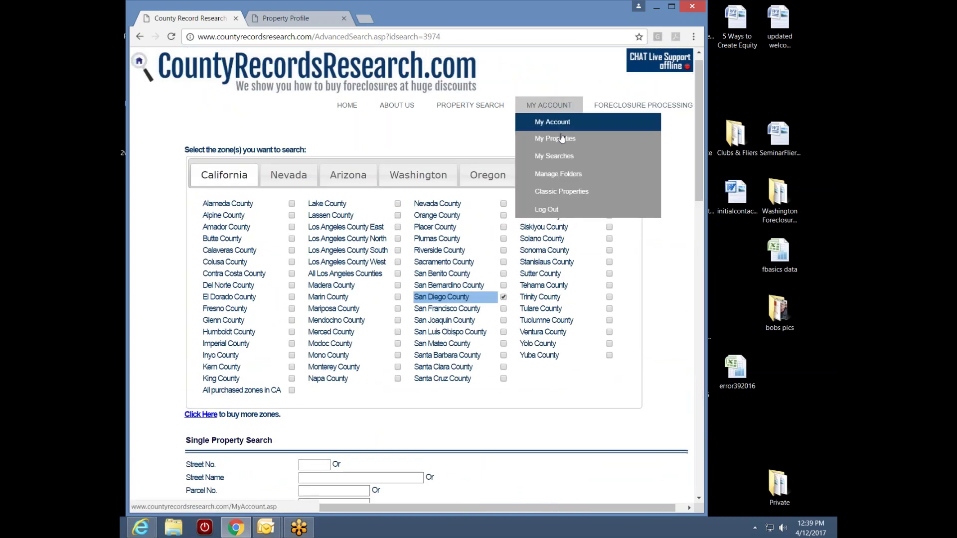
{"action": "left_click", "coordinate": [566, 163]}
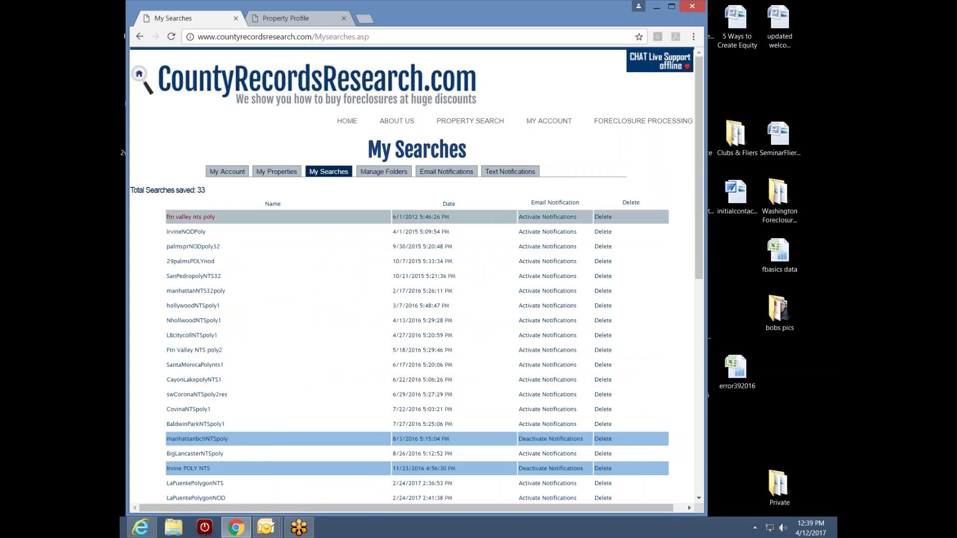
{"action": "left_click", "coordinate": [199, 221]}
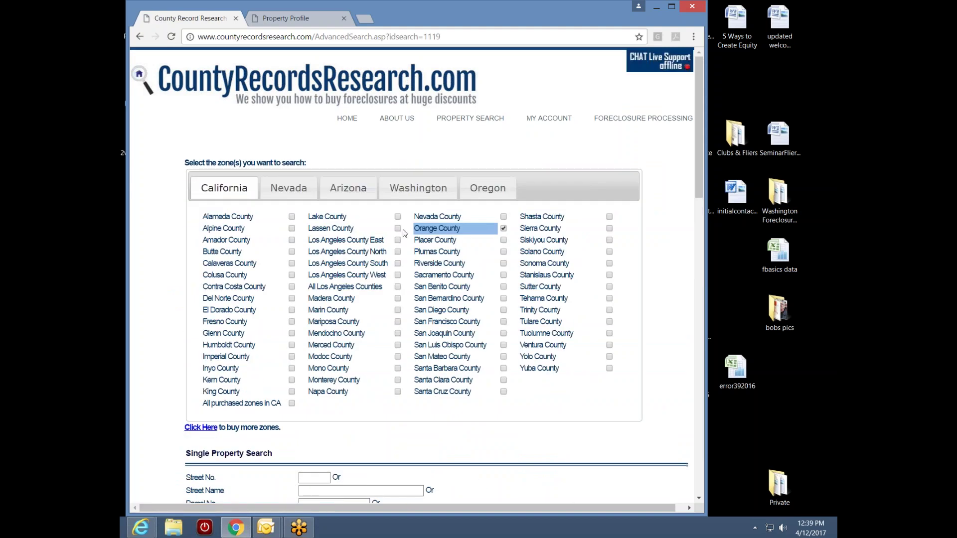
- Review its Fountain Valley polygon map, then return to the My Searches list
{"action": "scroll", "coordinate": [696, 177], "scroll_direction": "down", "scroll_amount": 7}
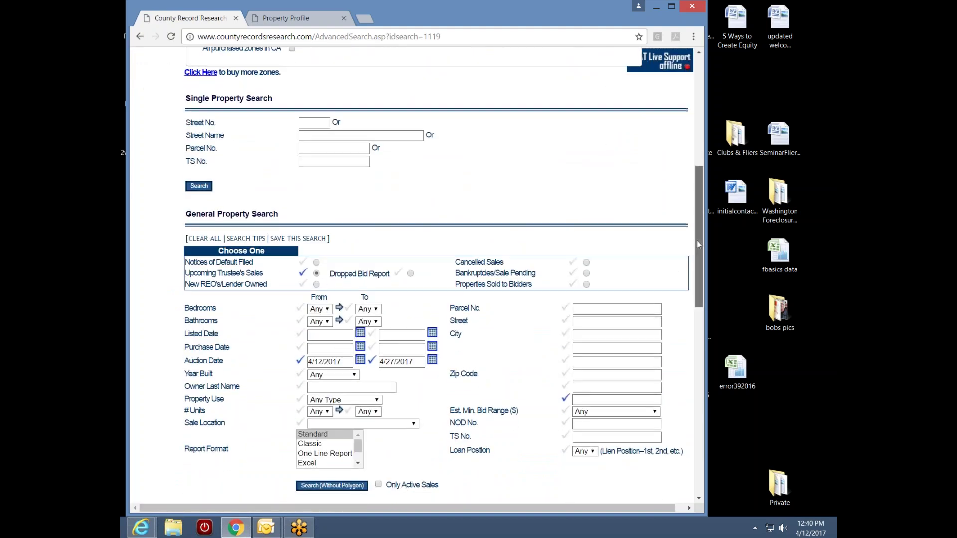
{"action": "scroll", "coordinate": [697, 240], "scroll_direction": "down", "scroll_amount": 9}
{"action": "scroll", "coordinate": [395, 337], "scroll_direction": "down", "scroll_amount": 1}
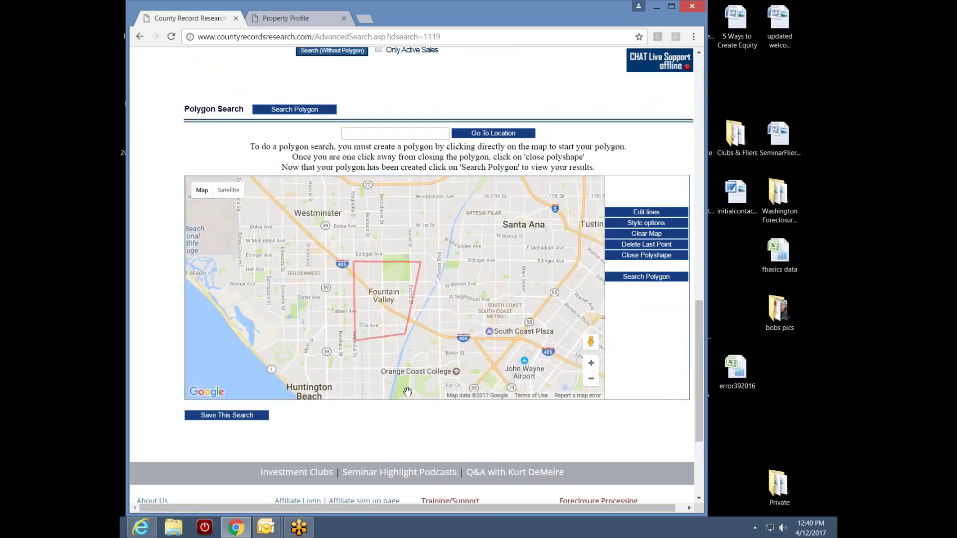
{"action": "scroll", "coordinate": [399, 354], "scroll_direction": "down", "scroll_amount": 1}
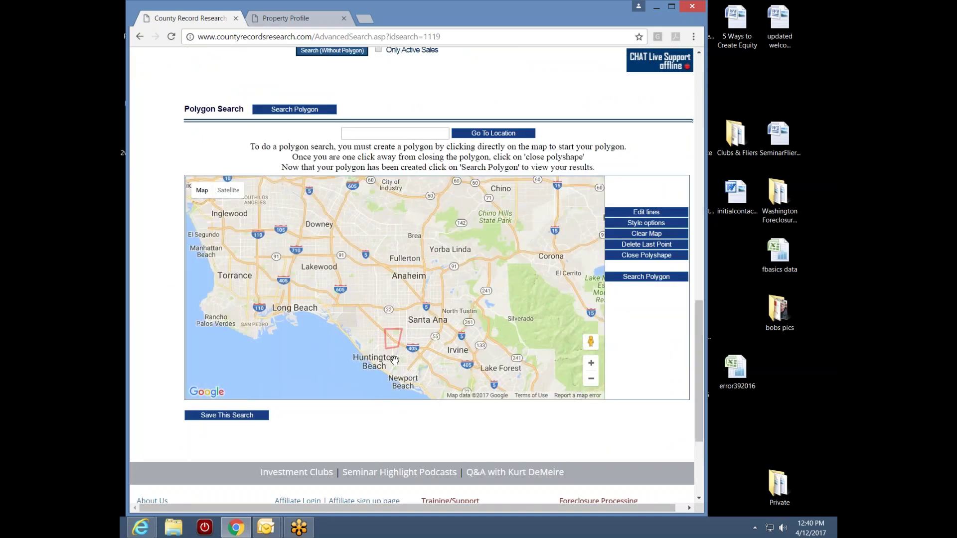
{"action": "scroll", "coordinate": [387, 357], "scroll_direction": "up", "scroll_amount": 1}
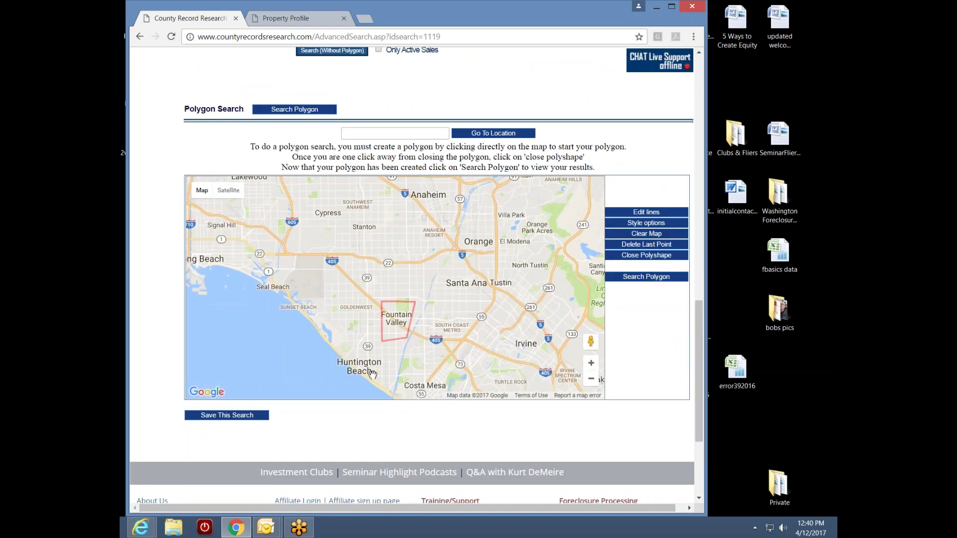
{"action": "left_click_drag", "start_coordinate": [700, 320], "coordinate": [716, 86]}
{"action": "mouse_move", "coordinate": [549, 86]}
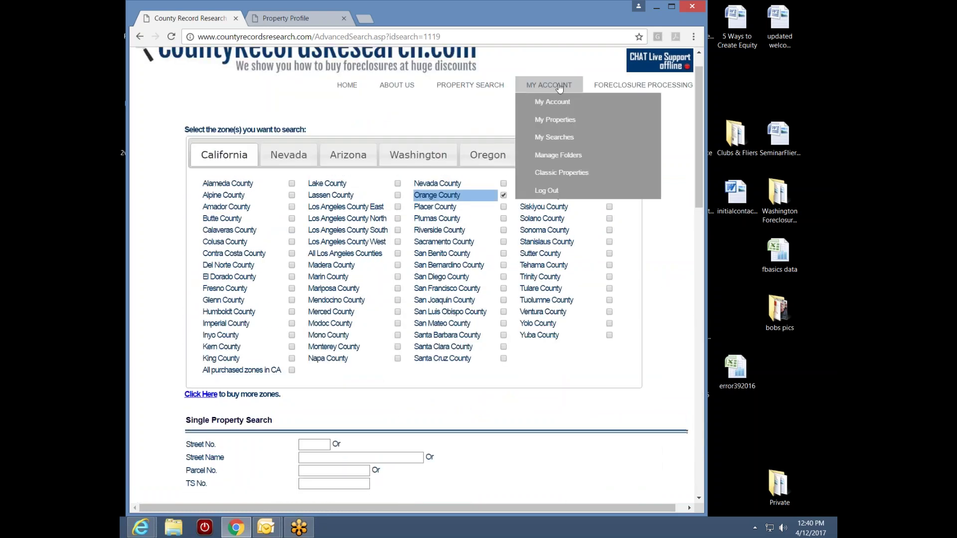
{"action": "left_click", "coordinate": [548, 134]}
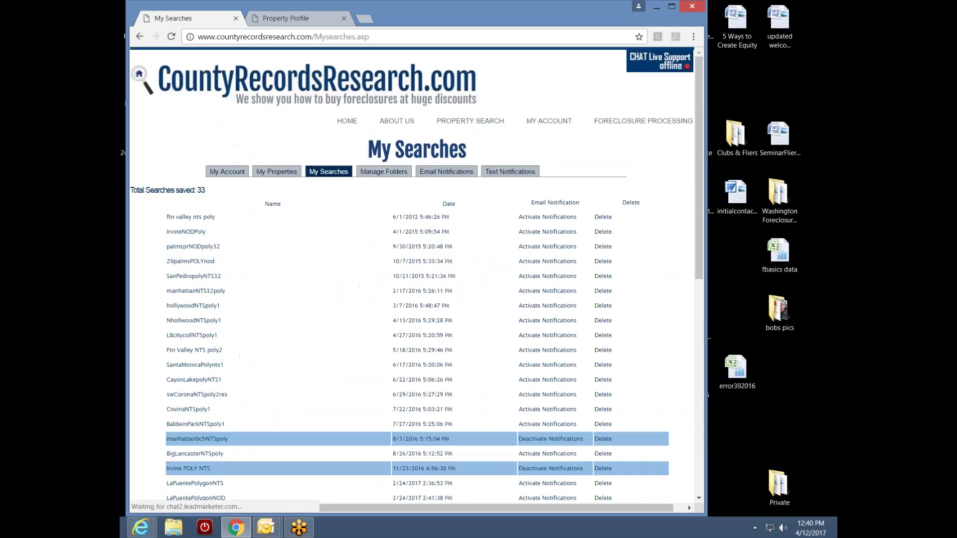
- Open palmsprNODpoly32 and review its Notices of Default criteria and Palm Springs polygon
{"action": "left_click", "coordinate": [196, 247]}
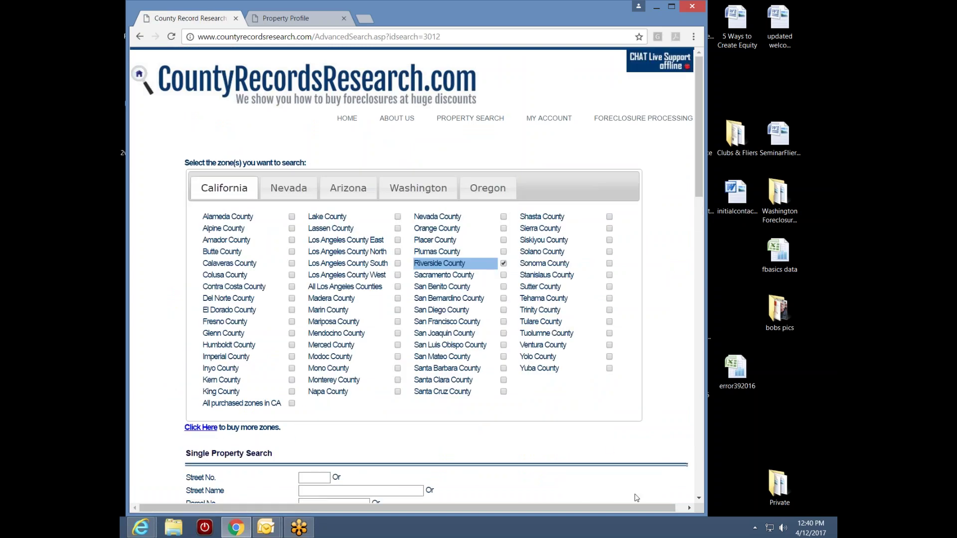
{"action": "scroll", "coordinate": [700, 187], "scroll_direction": "down", "scroll_amount": 5}
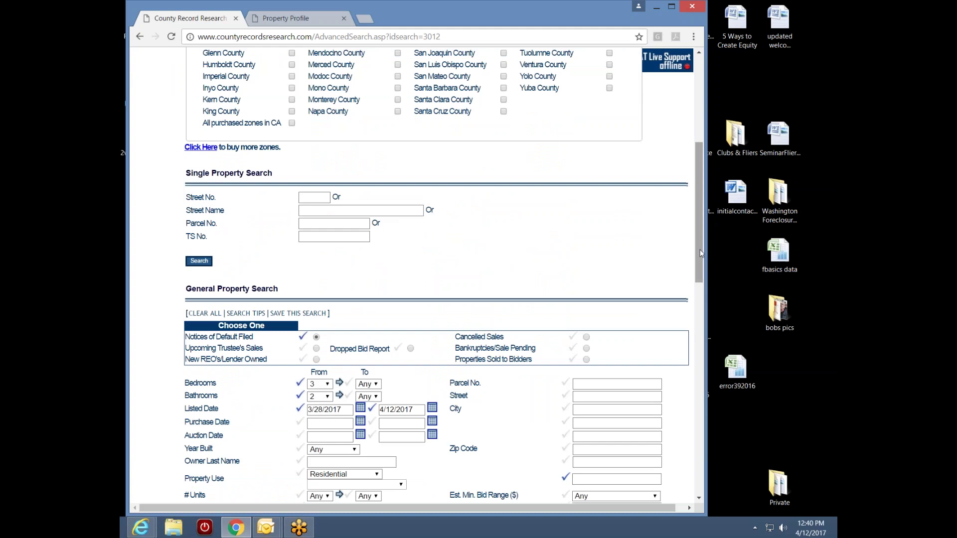
{"action": "scroll", "coordinate": [700, 249], "scroll_direction": "down", "scroll_amount": 3}
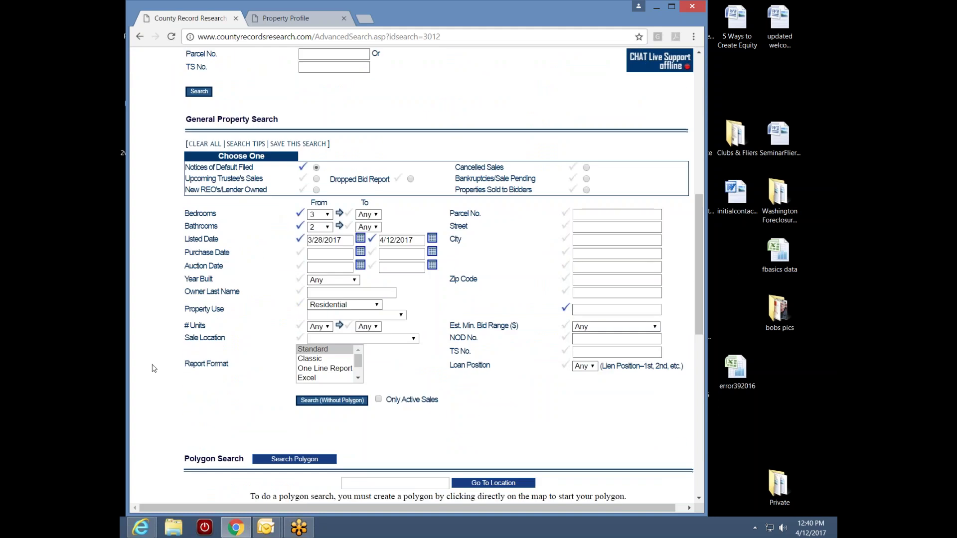
{"action": "left_click_drag", "start_coordinate": [701, 248], "coordinate": [699, 353]}
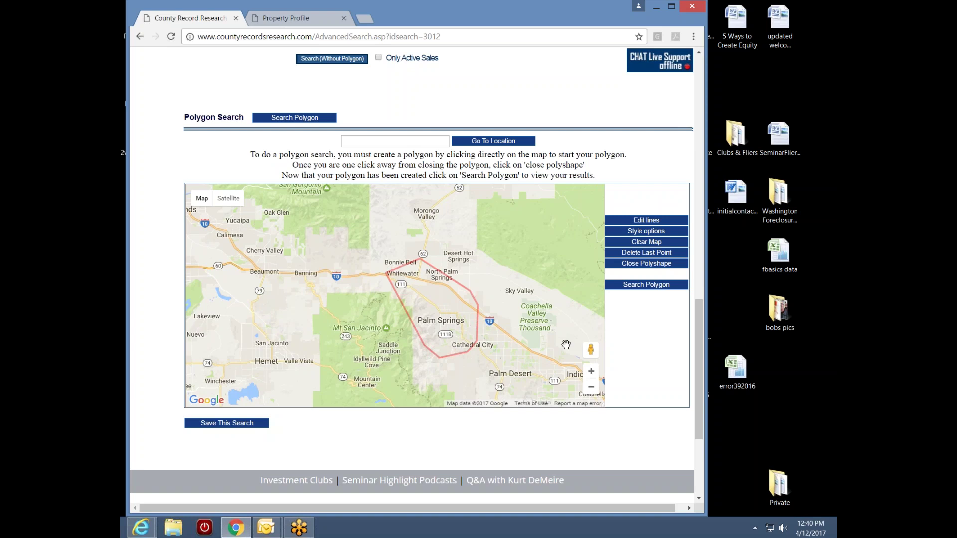
{"action": "left_click_drag", "start_coordinate": [696, 331], "coordinate": [713, 89]}
- From My Searches, reopen ChulaVistaNTSpolygon and scroll down to General Property Search
{"action": "mouse_move", "coordinate": [548, 117]}
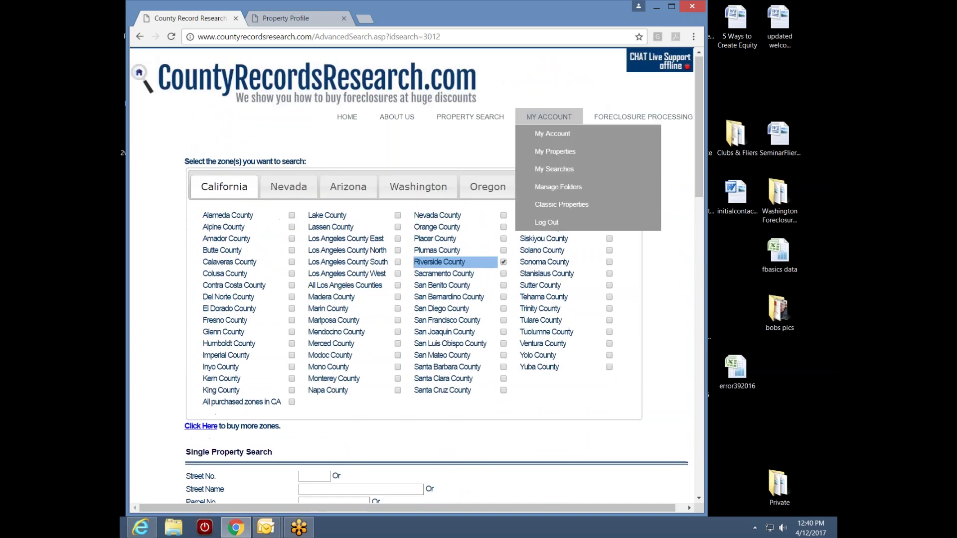
{"action": "left_click", "coordinate": [561, 169]}
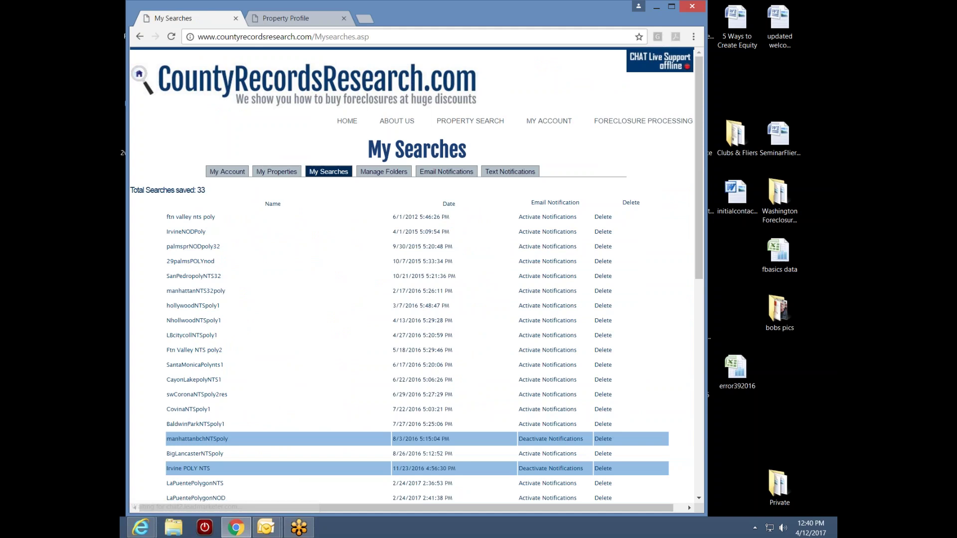
{"action": "left_click_drag", "start_coordinate": [699, 196], "coordinate": [667, 388]}
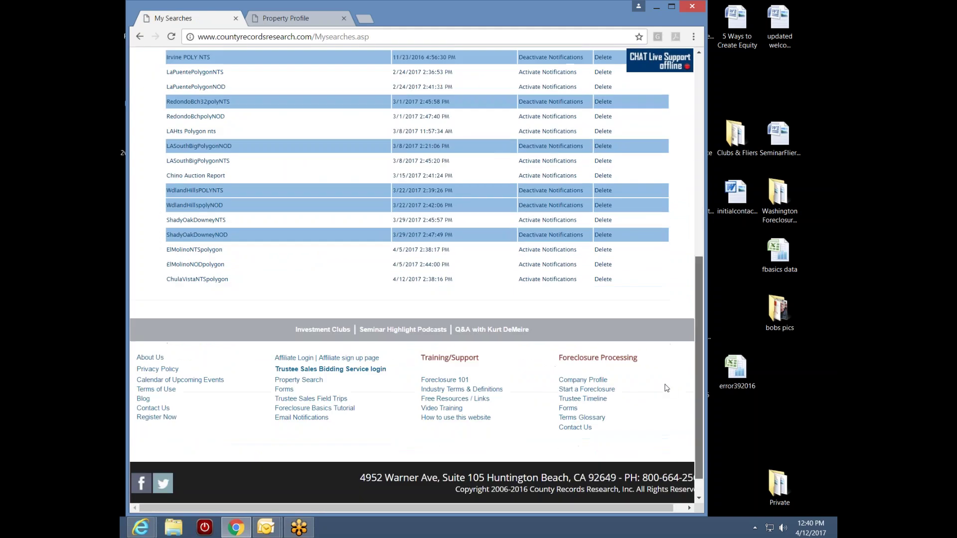
{"action": "left_click", "coordinate": [208, 280]}
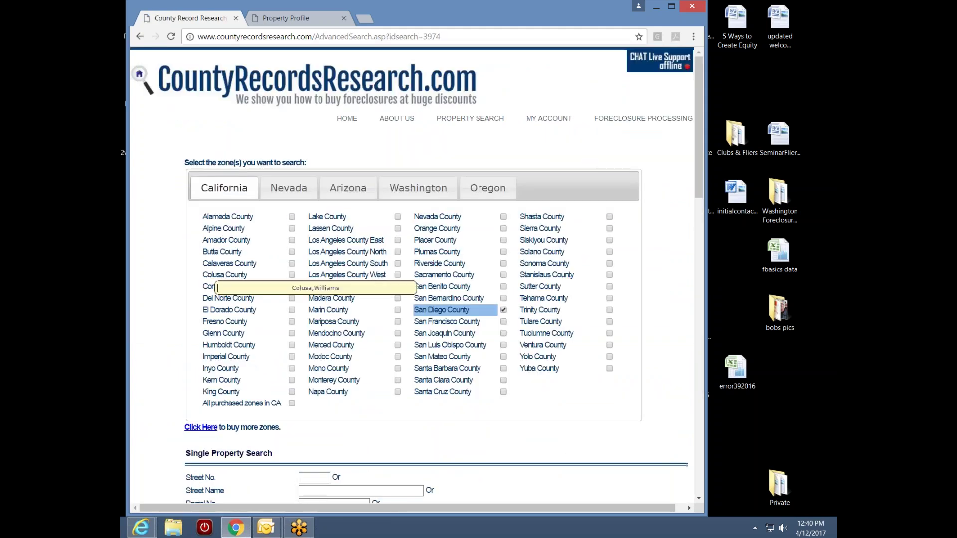
{"action": "left_click_drag", "start_coordinate": [699, 172], "coordinate": [710, 306]}
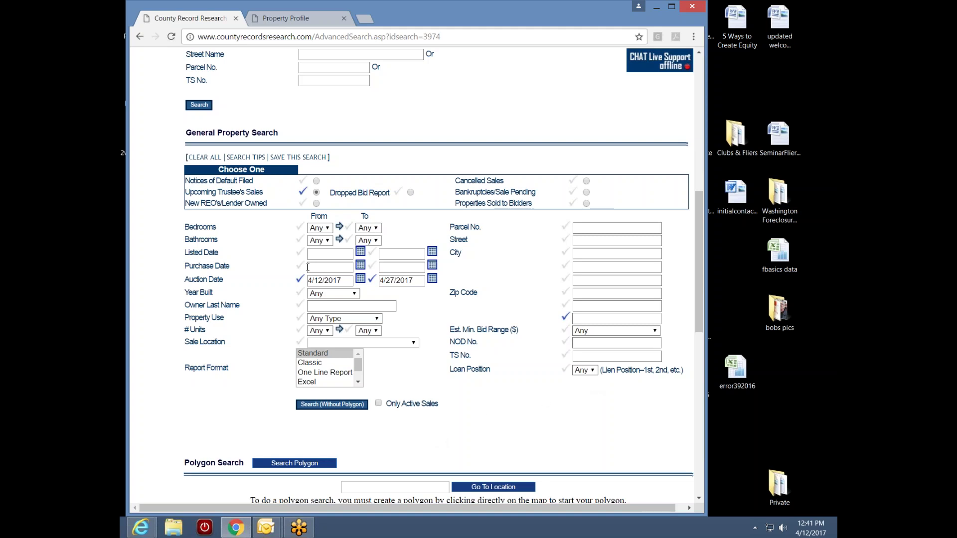
- Switch the search to Notices of Default Filed, listed 3/29/2017–4/12/2017
{"action": "left_click", "coordinate": [317, 182]}
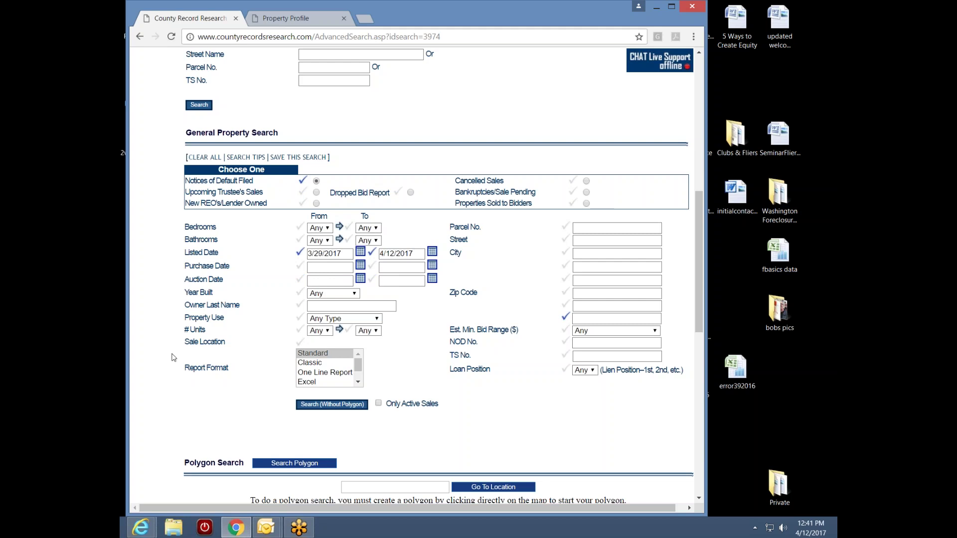
{"action": "left_click_drag", "start_coordinate": [699, 333], "coordinate": [678, 318]}
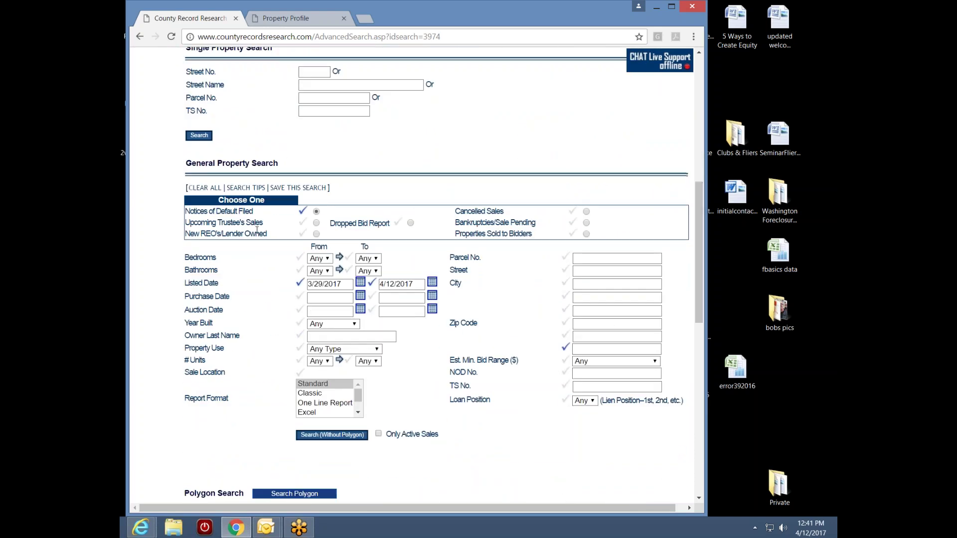
- Save the notice-of-default search as ChulaVistaNODpolygon
{"action": "left_click", "coordinate": [297, 188]}
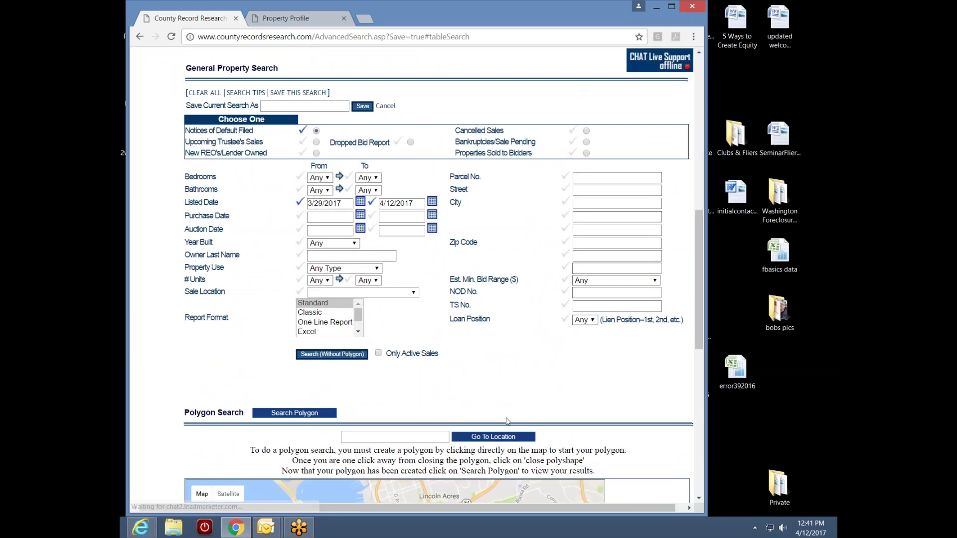
{"action": "left_click_drag", "start_coordinate": [699, 317], "coordinate": [698, 279]}
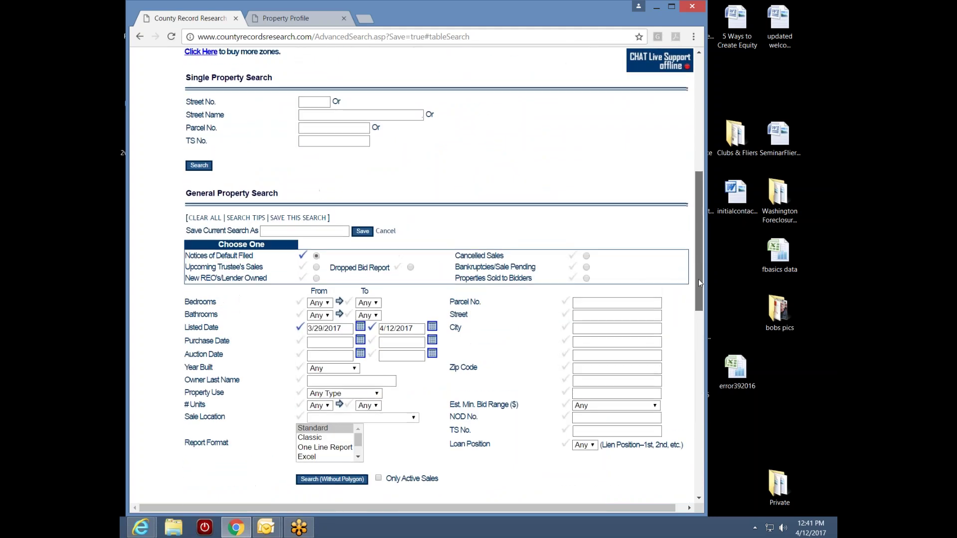
{"action": "left_click", "coordinate": [278, 232]}
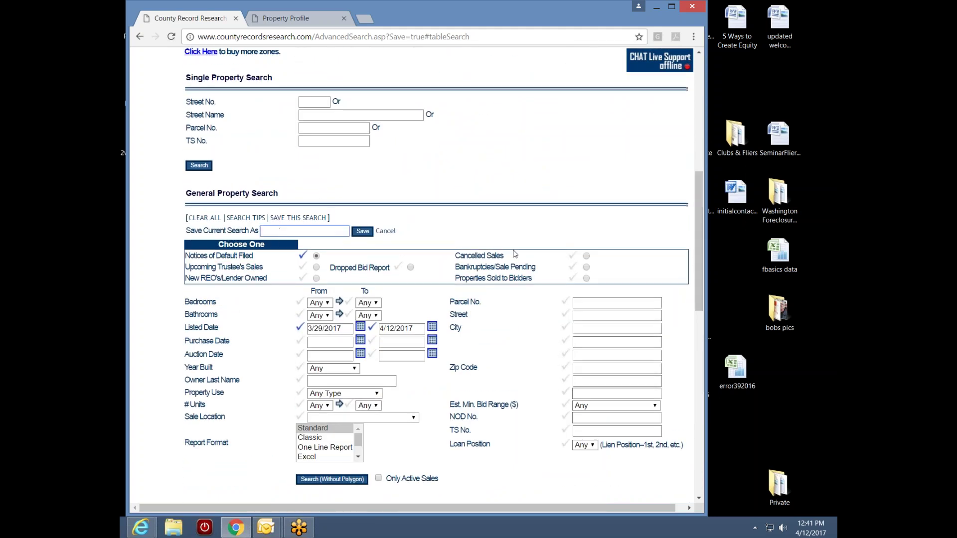
{"action": "type", "text": "ChulaVistaNODpolyg"}
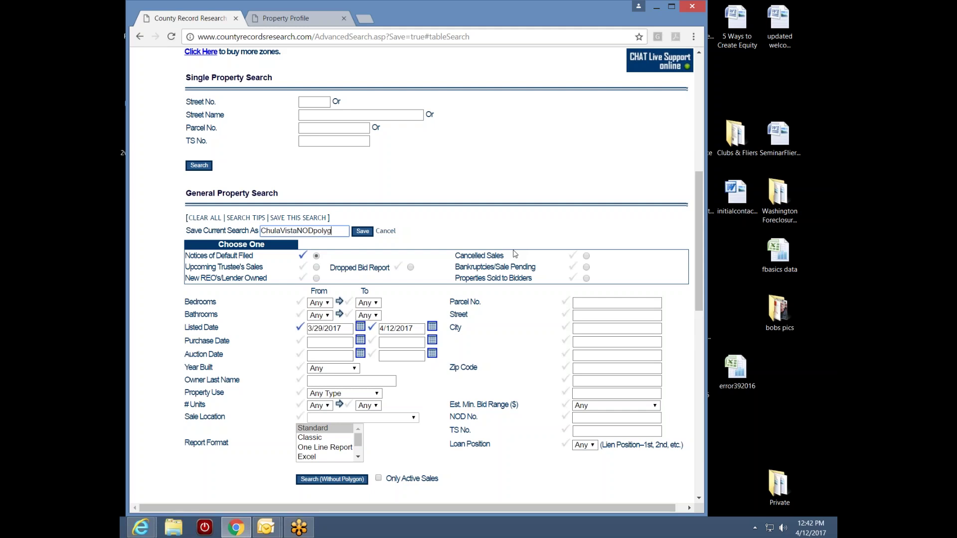
{"action": "type", "text": "on"}
{"action": "left_click", "coordinate": [364, 232]}
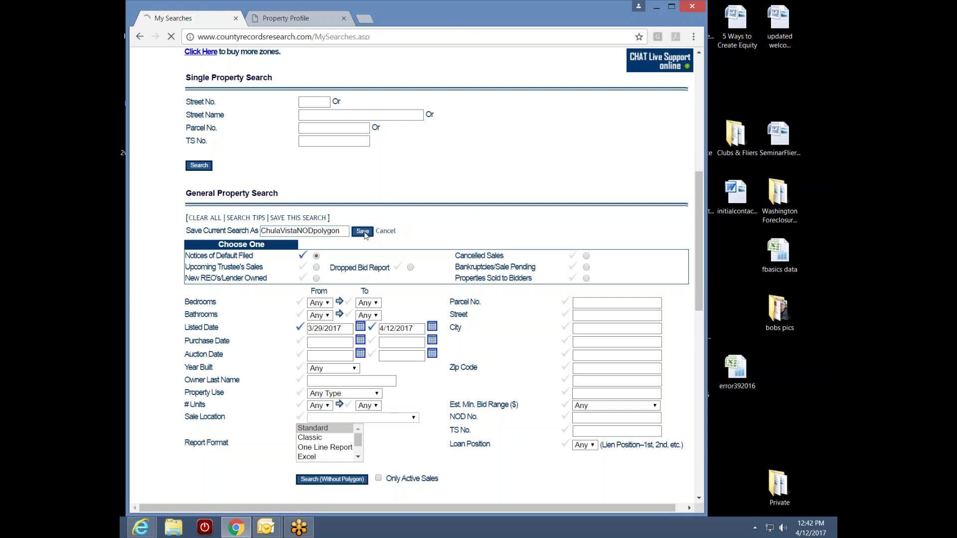
- Activate email notifications for ChulaVistaNTSpolygon and ChulaVistaNODpolygon
{"action": "left_click_drag", "start_coordinate": [699, 172], "coordinate": [681, 343]}
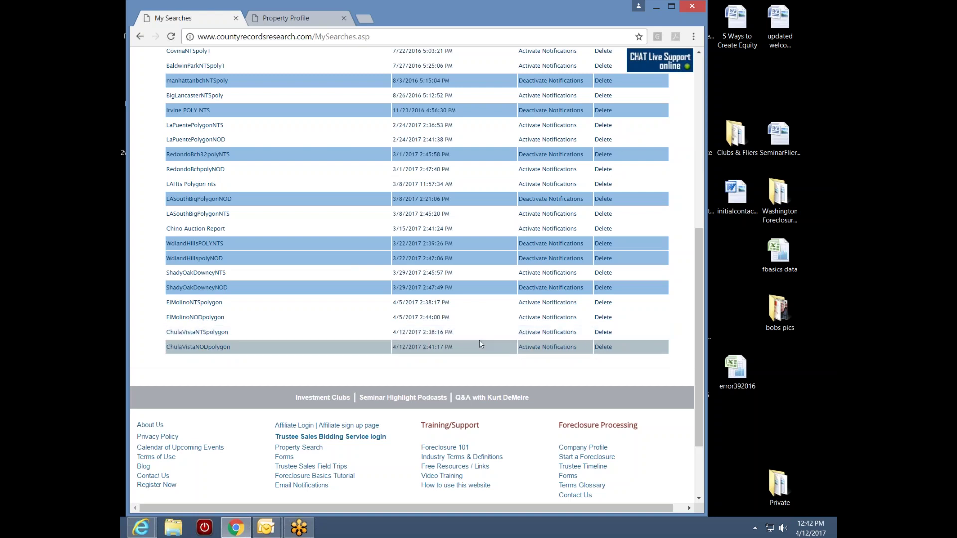
{"action": "left_click", "coordinate": [548, 336]}
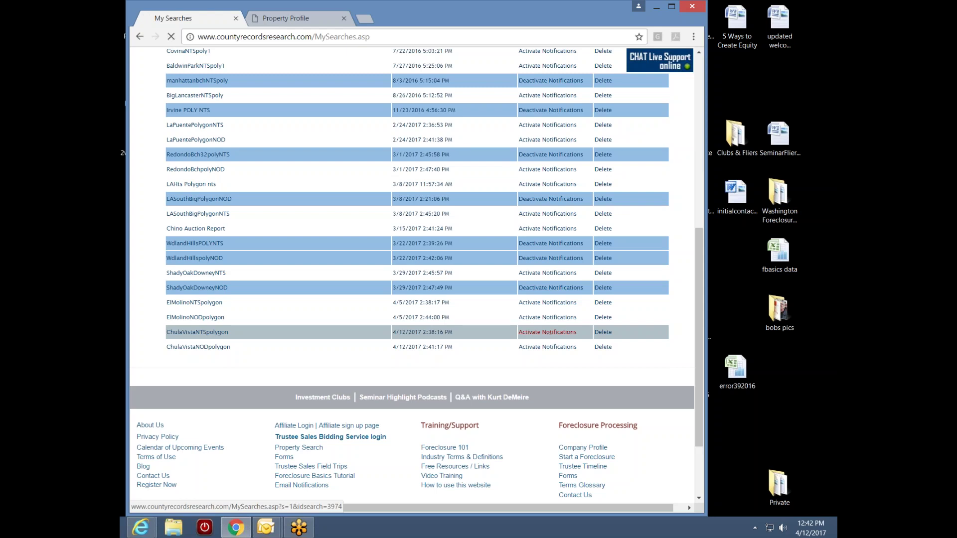
{"action": "scroll", "coordinate": [563, 351], "scroll_direction": "down", "scroll_amount": 7}
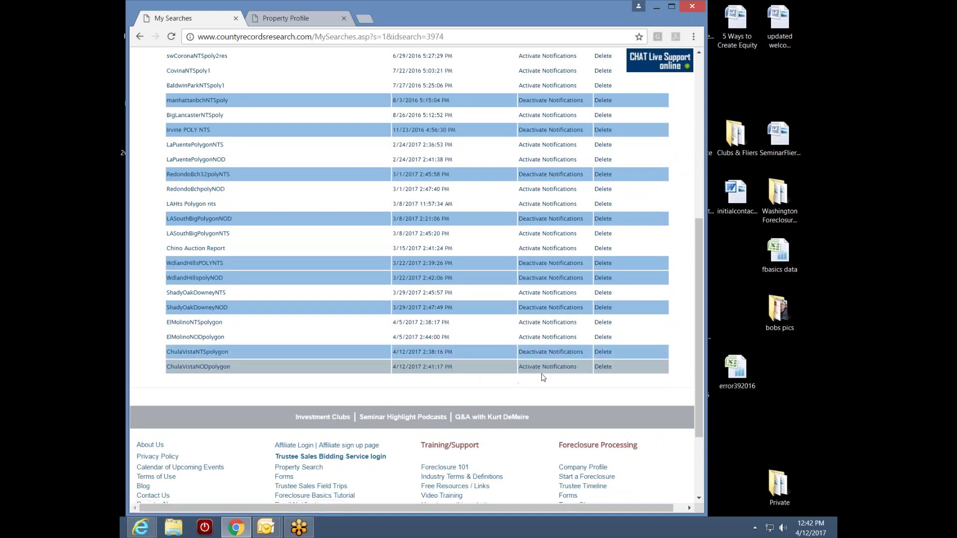
{"action": "left_click", "coordinate": [548, 368]}
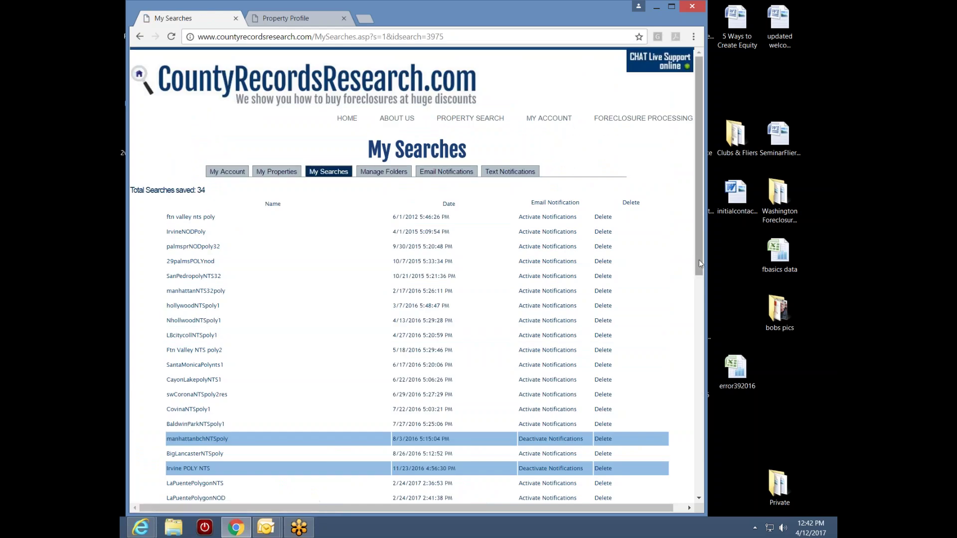
{"action": "scroll", "coordinate": [700, 264], "scroll_direction": "down", "scroll_amount": 7}
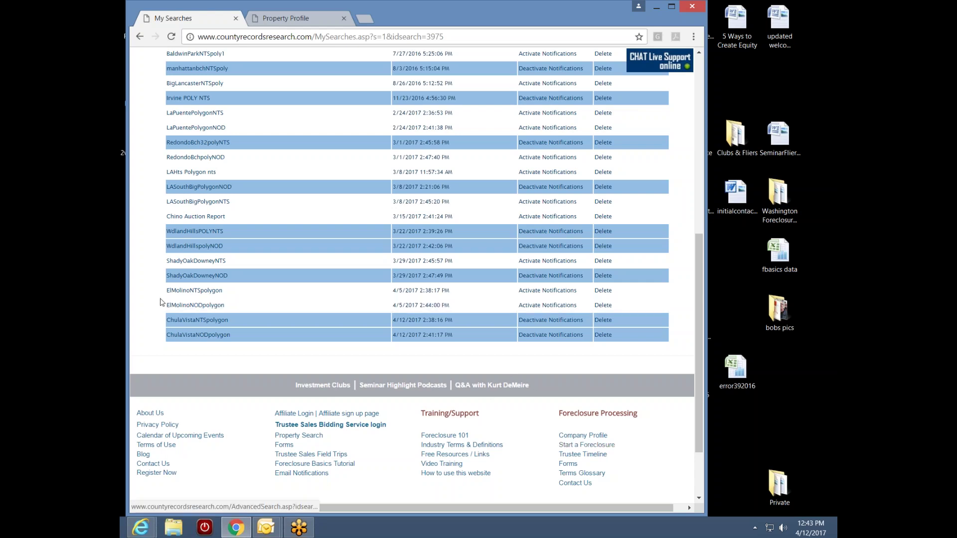
- Reopen ChulaVistaNTSpolygon and try Apartment, then Condo-Townhouse, as Property Use
{"action": "left_click", "coordinate": [212, 321]}
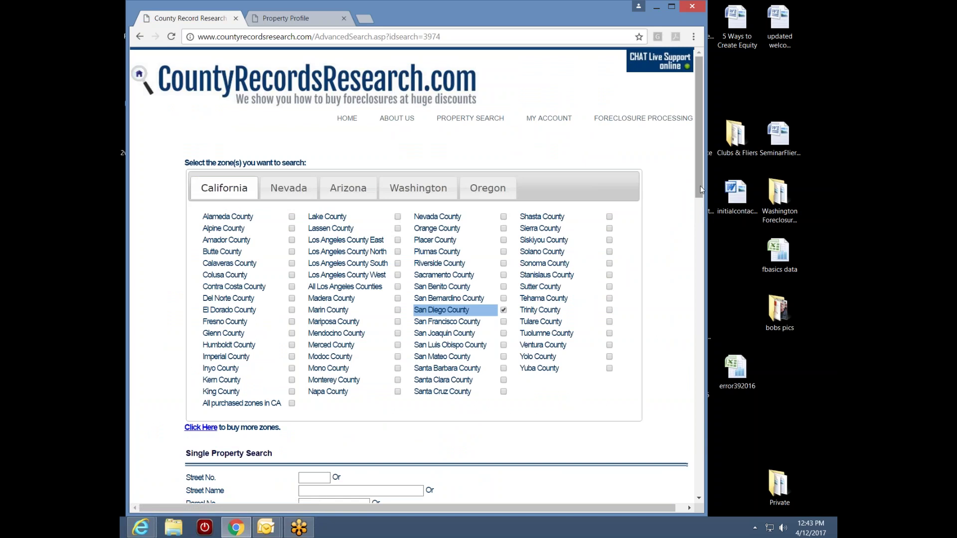
{"action": "left_click_drag", "start_coordinate": [702, 190], "coordinate": [701, 330]}
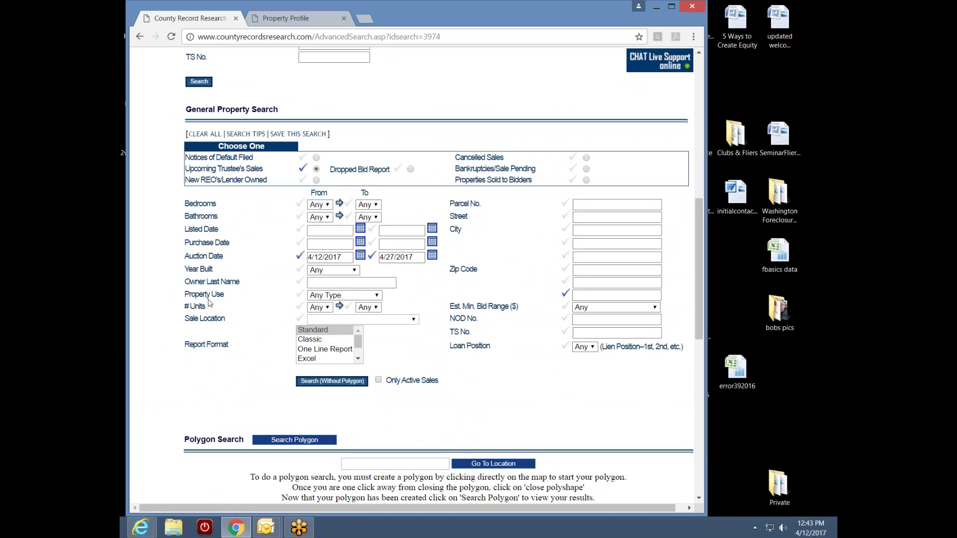
{"action": "left_click", "coordinate": [373, 296]}
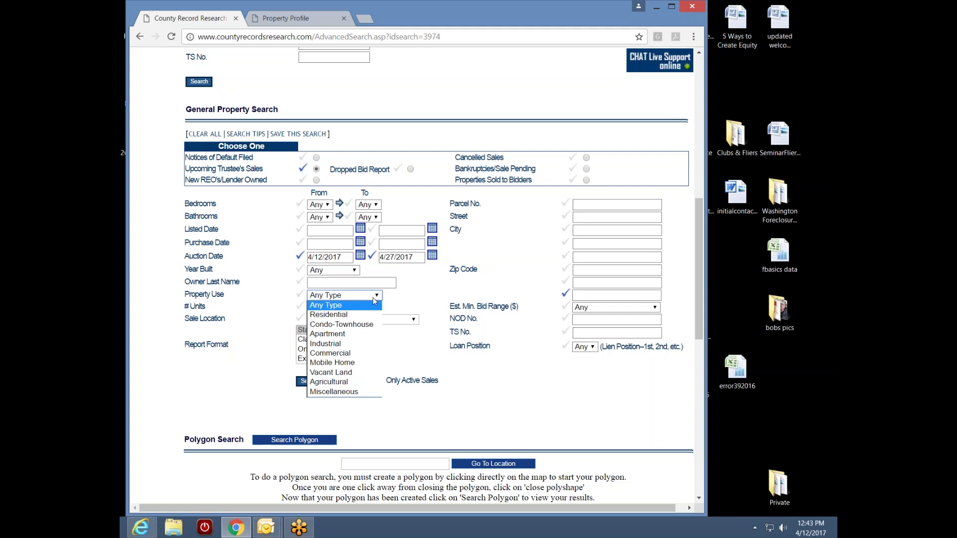
{"action": "left_click", "coordinate": [371, 335]}
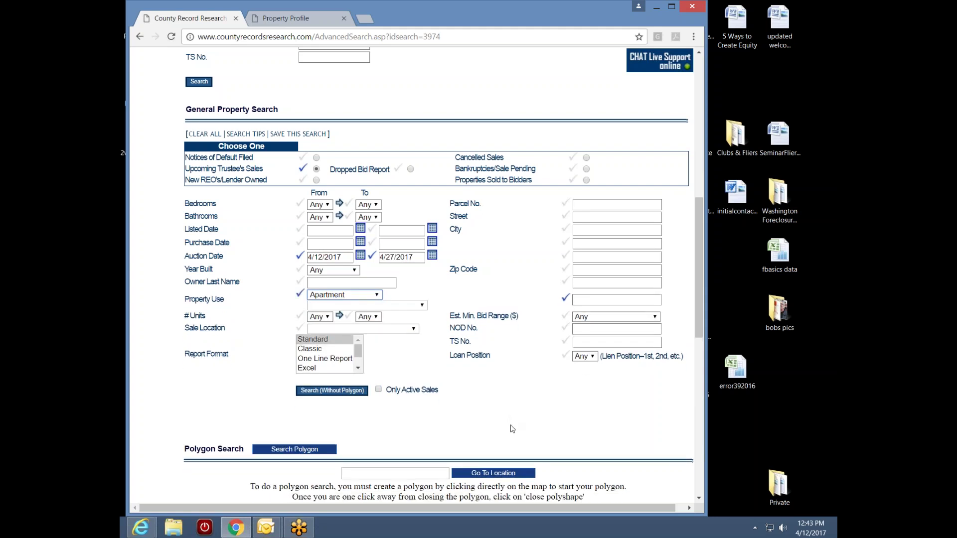
{"action": "left_click", "coordinate": [377, 296]}
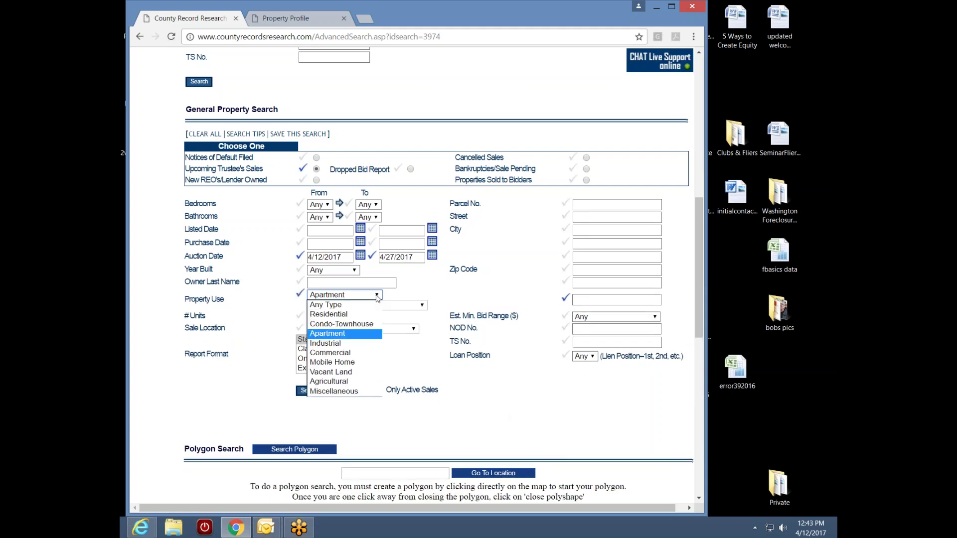
{"action": "left_click", "coordinate": [341, 324]}
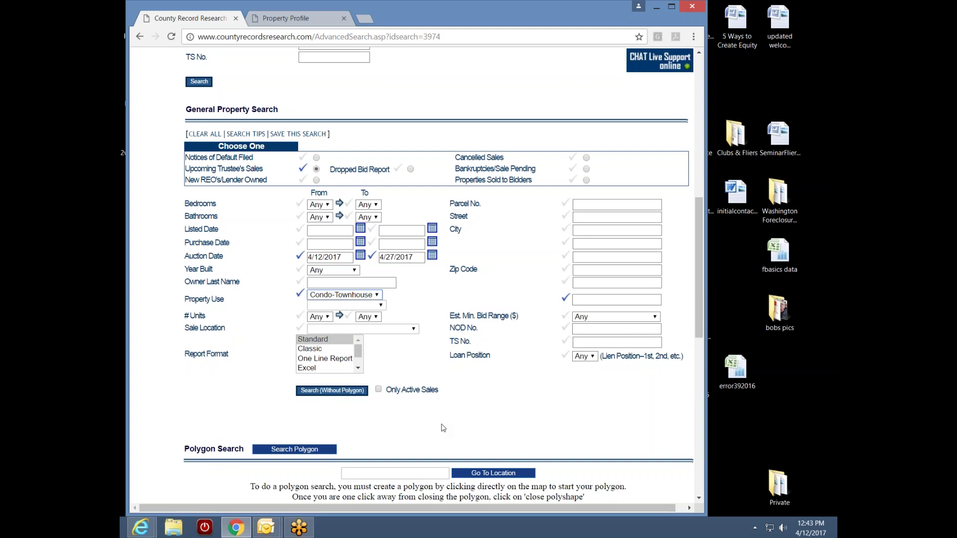
- Check the Apartment sub-types, then reset Property Use to Any Type
{"action": "left_click", "coordinate": [376, 296]}
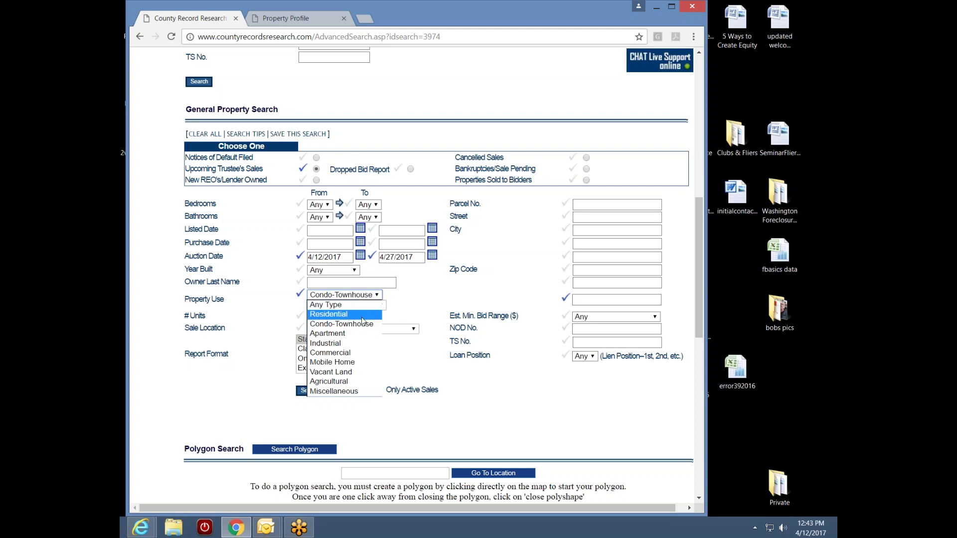
{"action": "left_click", "coordinate": [363, 334]}
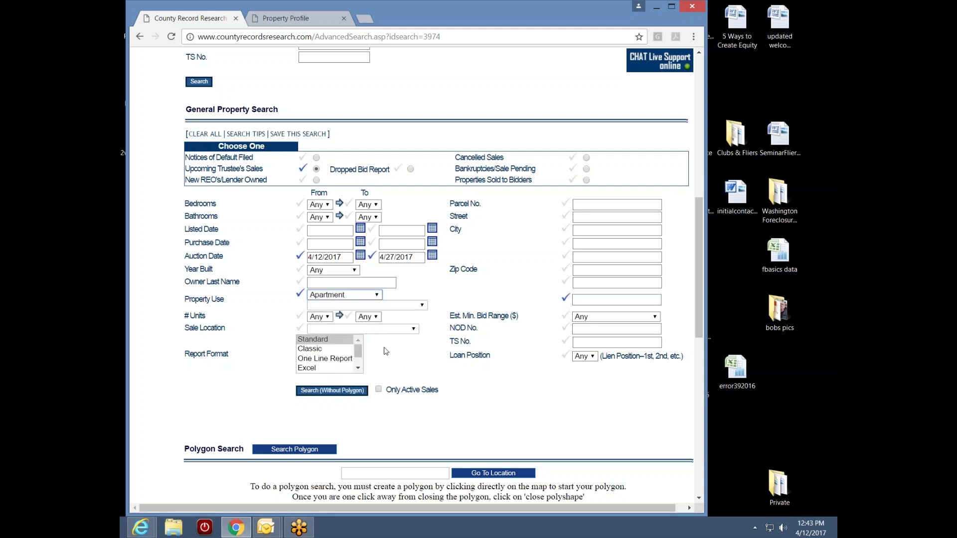
{"action": "left_click", "coordinate": [419, 309]}
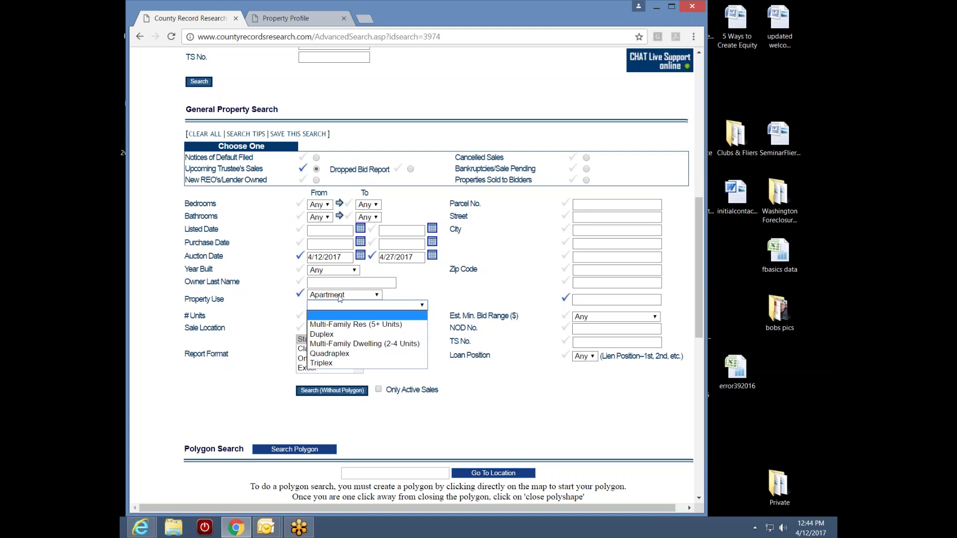
{"action": "left_click", "coordinate": [377, 296]}
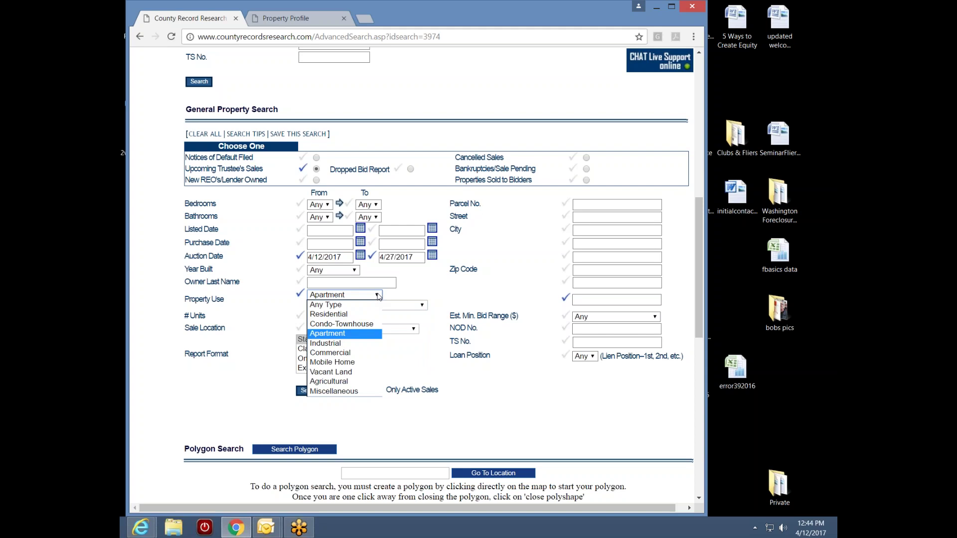
{"action": "left_click", "coordinate": [299, 295]}
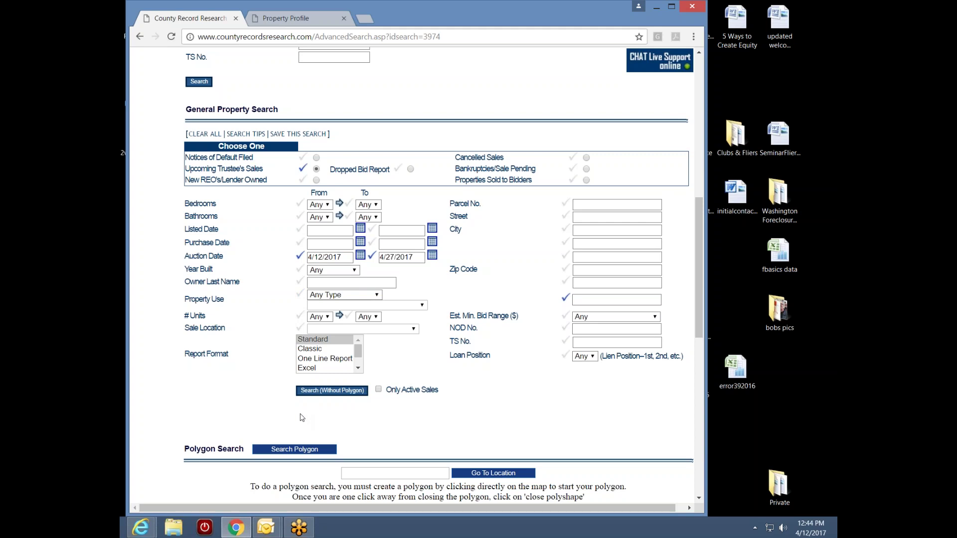
{"action": "left_click_drag", "start_coordinate": [698, 310], "coordinate": [701, 180]}
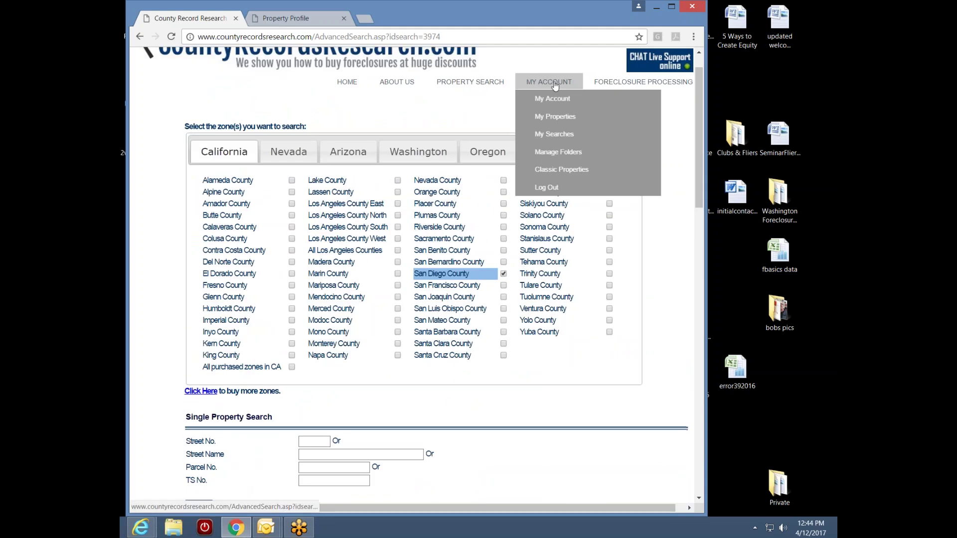
- Go to My Properties from the MY ACCOUNT menu
{"action": "left_click", "coordinate": [543, 134]}
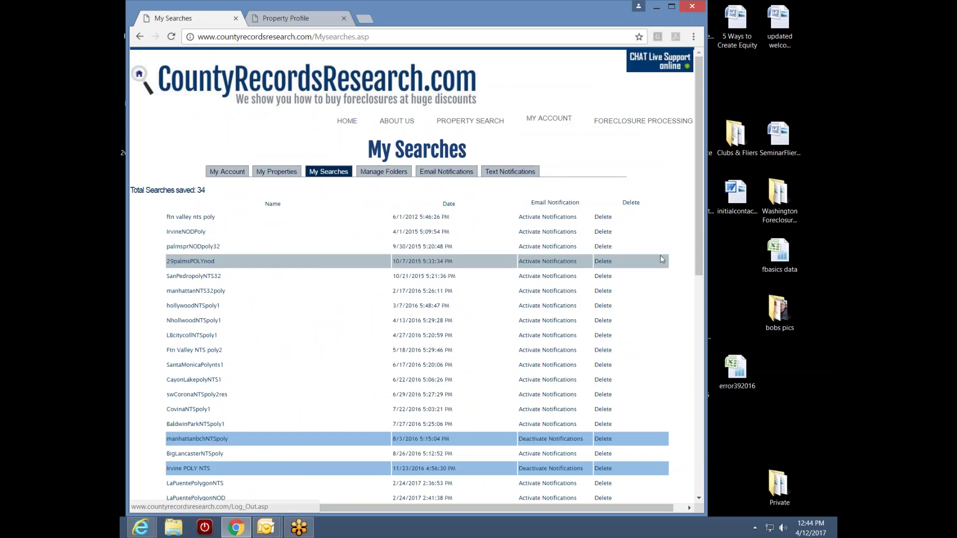
{"action": "mouse_move", "coordinate": [545, 124]}
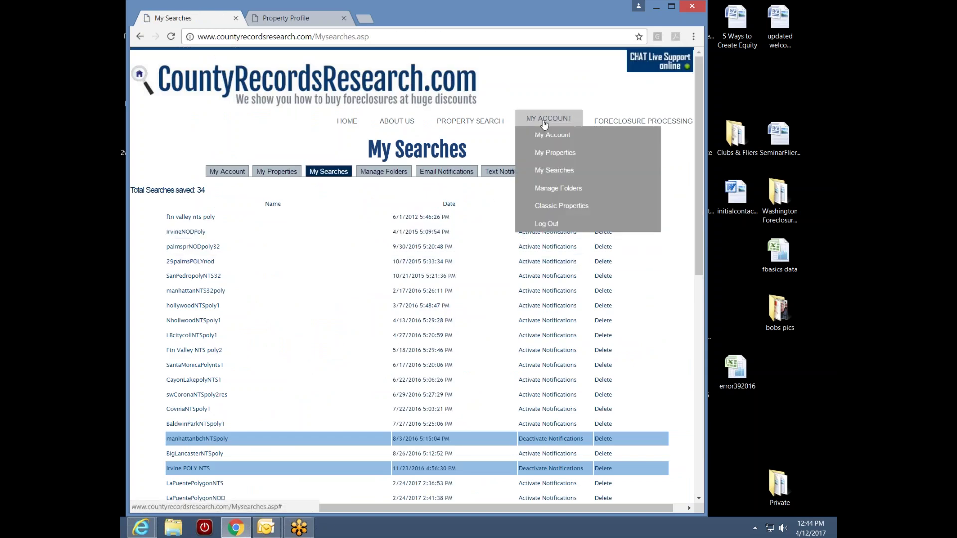
{"action": "left_click", "coordinate": [556, 154]}
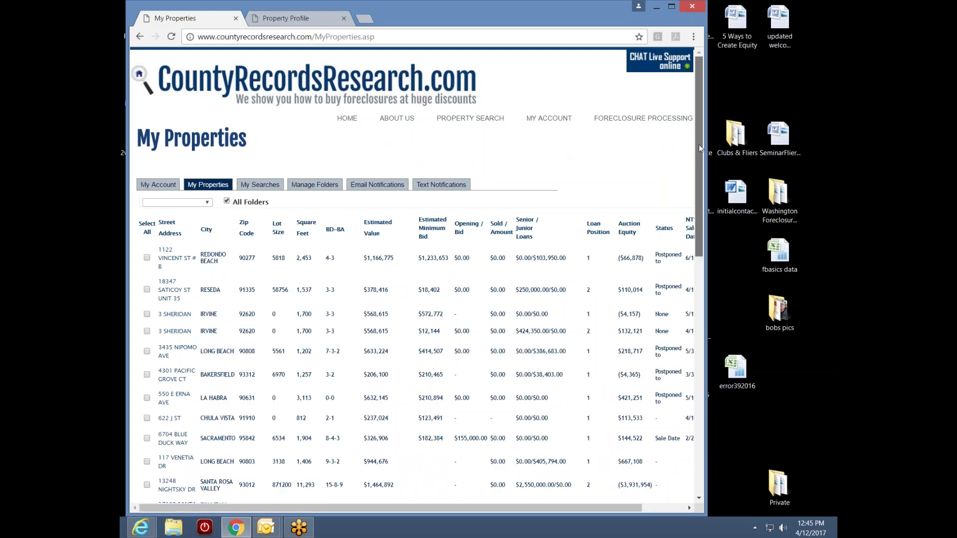
{"action": "scroll", "coordinate": [417, 312], "scroll_direction": "down", "scroll_amount": 3}
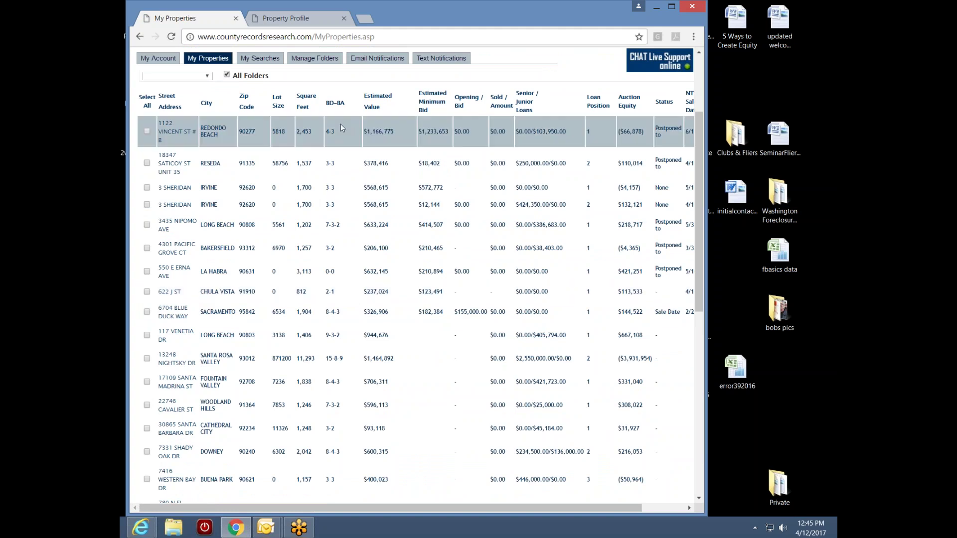
{"action": "left_click", "coordinate": [209, 78]}
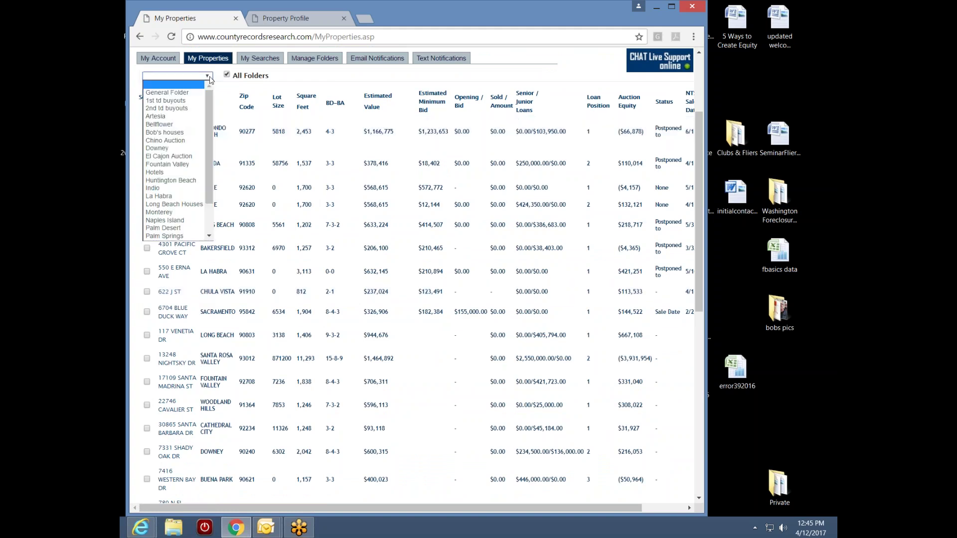
{"action": "left_click", "coordinate": [169, 156]}
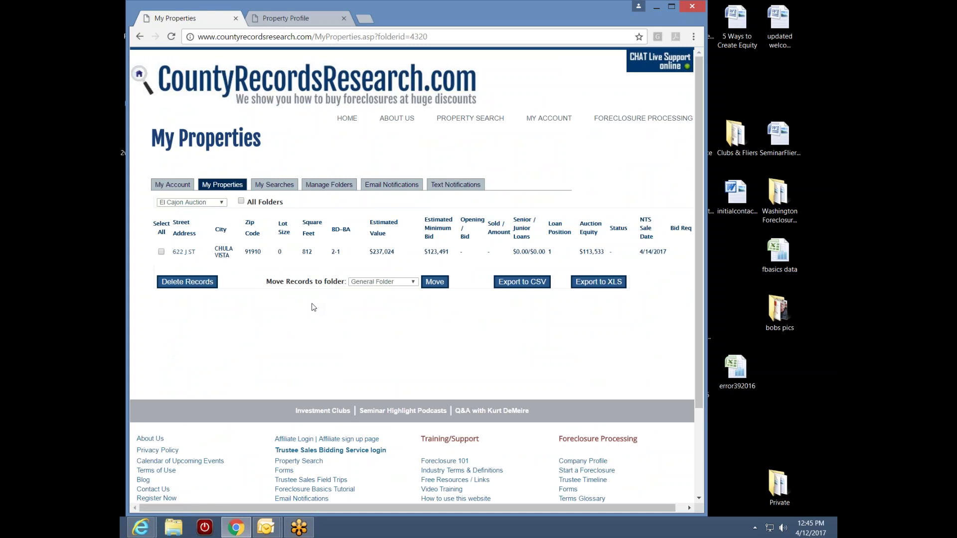
{"action": "left_click", "coordinate": [222, 185]}
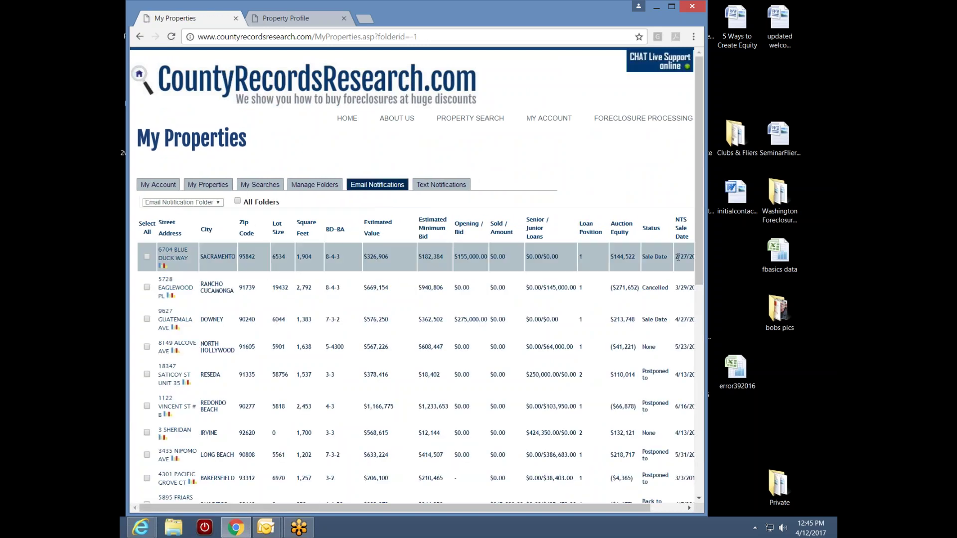
{"action": "left_click_drag", "start_coordinate": [701, 239], "coordinate": [692, 300]}
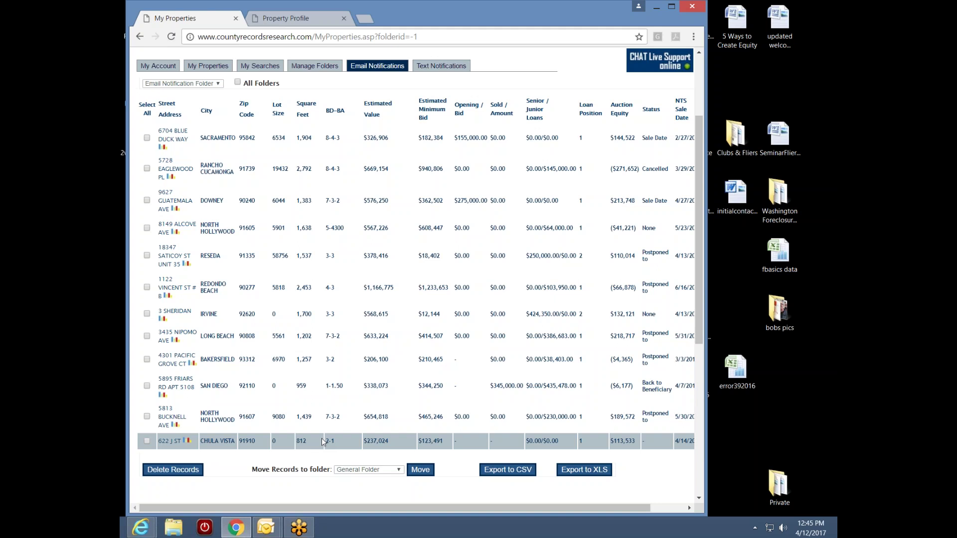
{"action": "left_click", "coordinate": [147, 442]}
{"action": "left_click", "coordinate": [194, 471]}
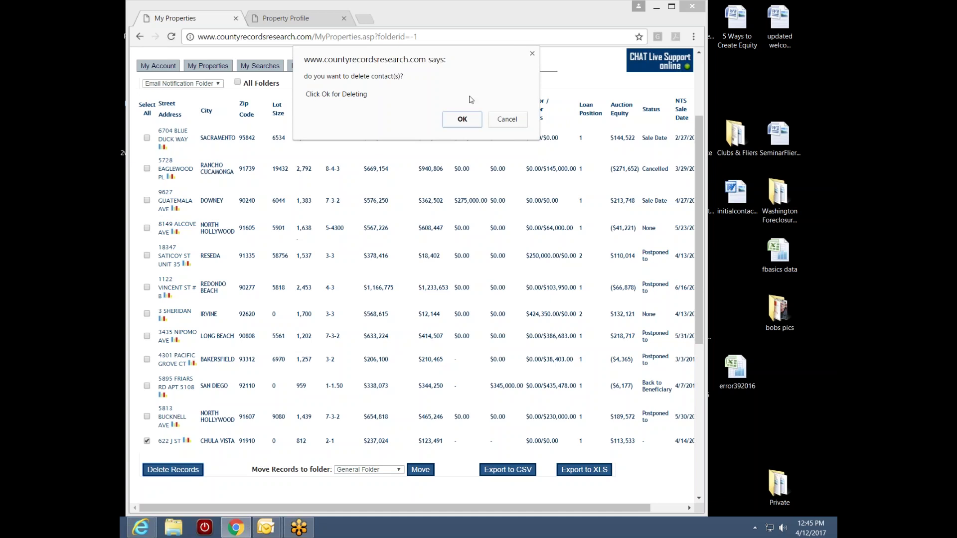
{"action": "left_click", "coordinate": [517, 124]}
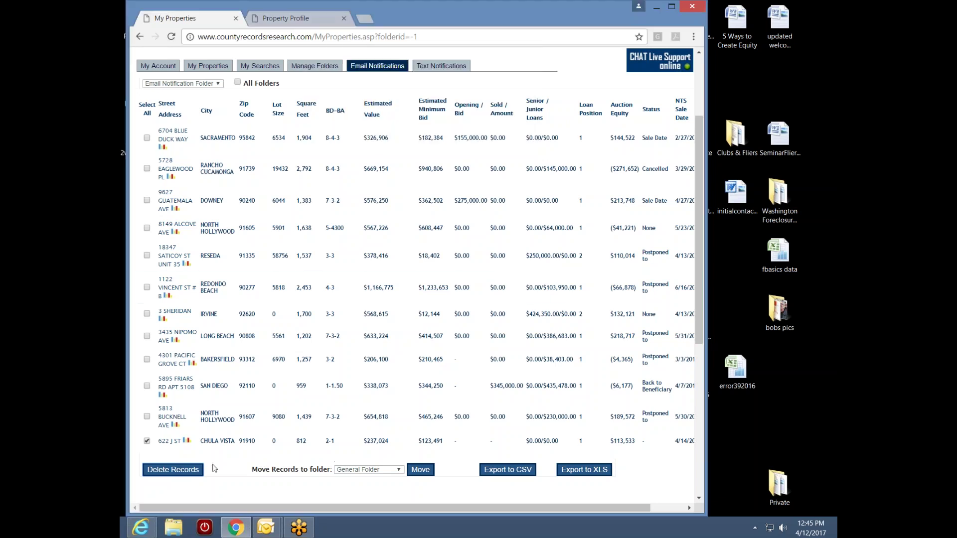
{"action": "left_click", "coordinate": [147, 441]}
{"action": "left_click", "coordinate": [834, 309]}
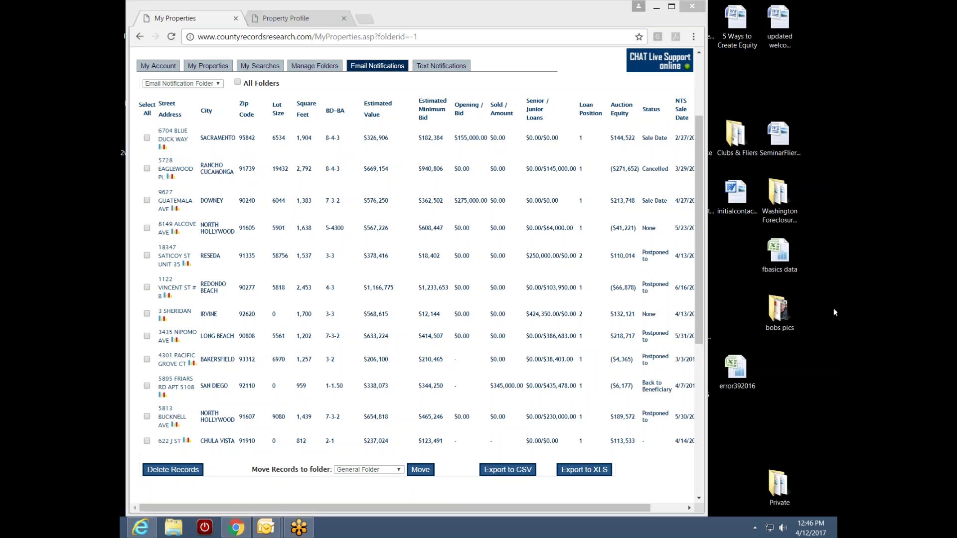